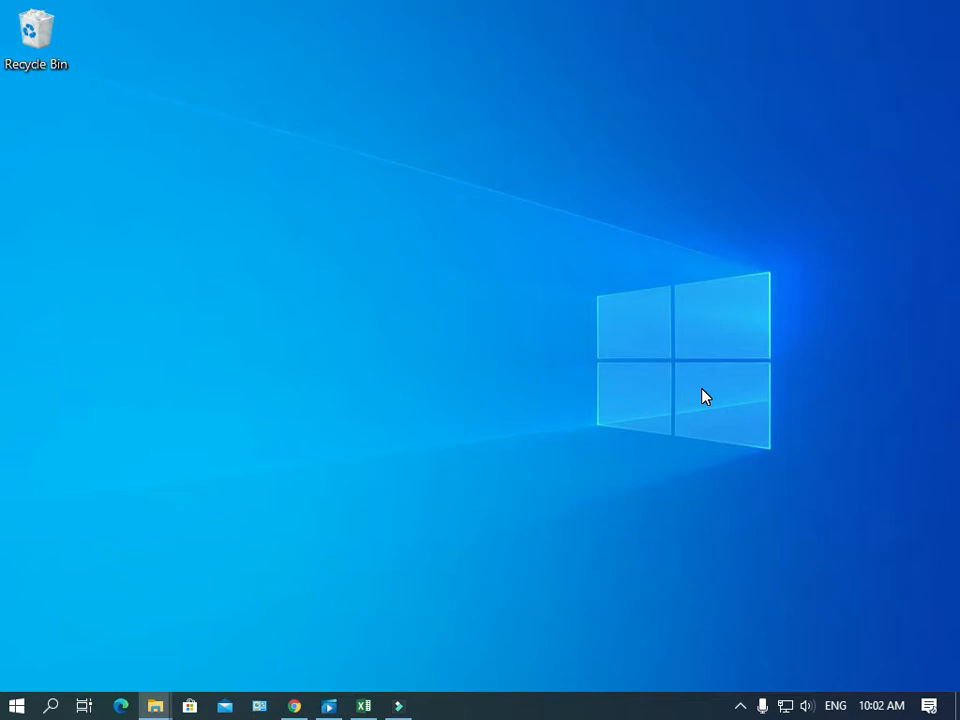
# Step: Open Excel 2016 with a new blank workbook and maximize its window
pyautogui.press('super')
pyautogui.write('exce')
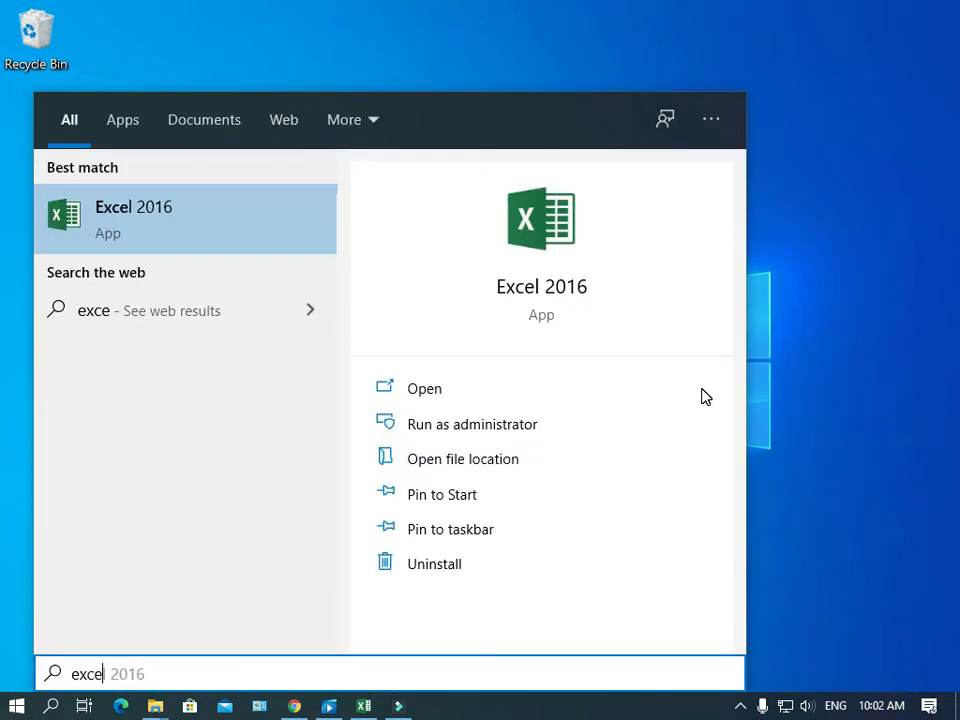
pyautogui.press('Return')
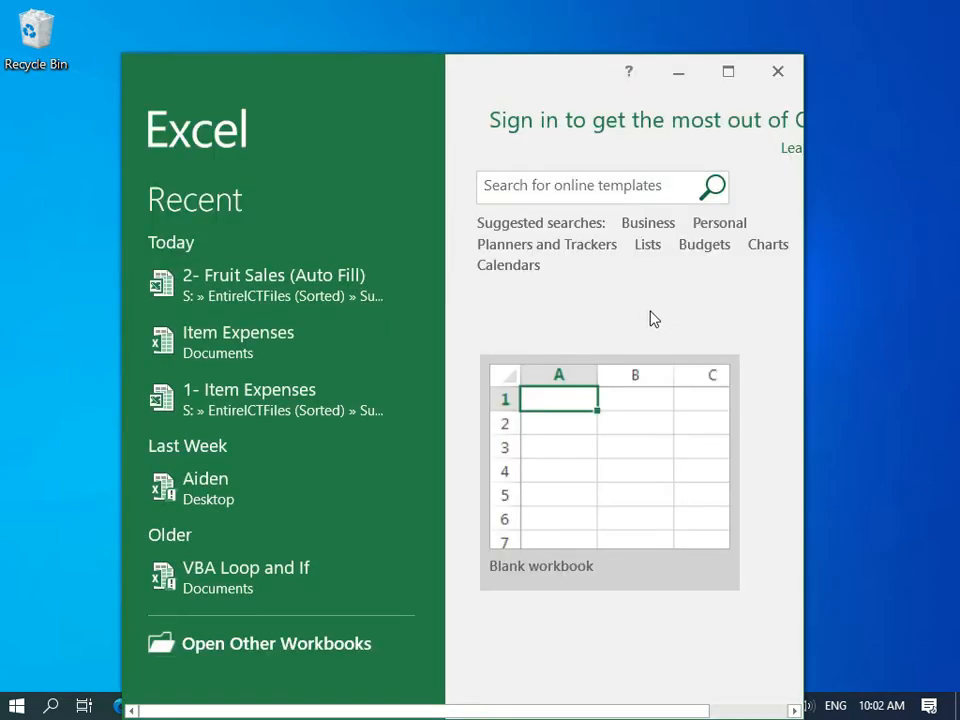
pyautogui.click(619, 465)
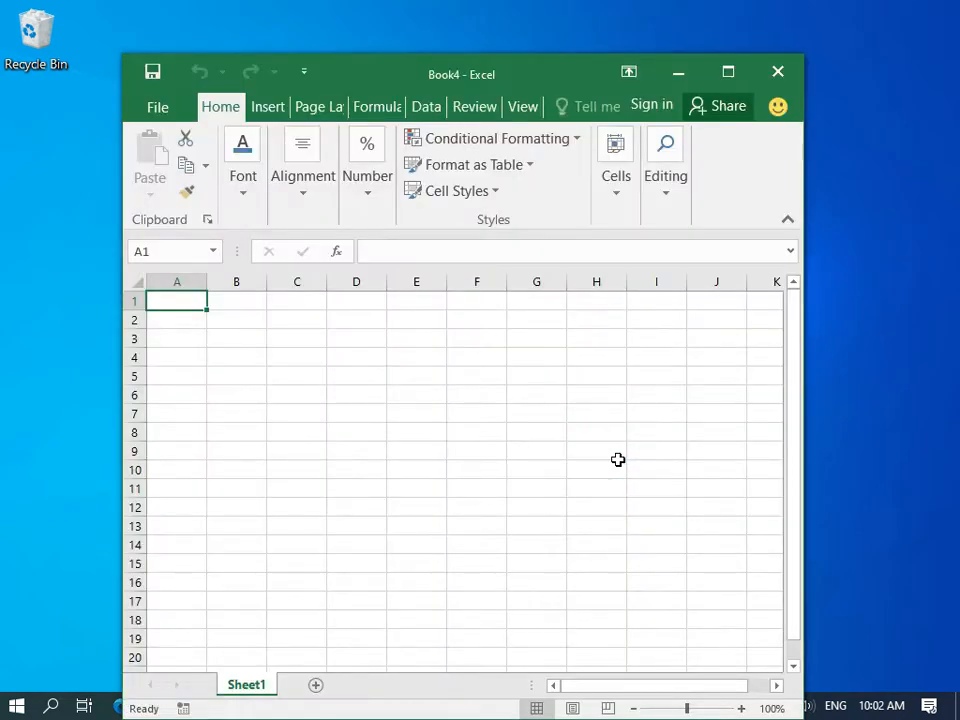
pyautogui.click(731, 71)
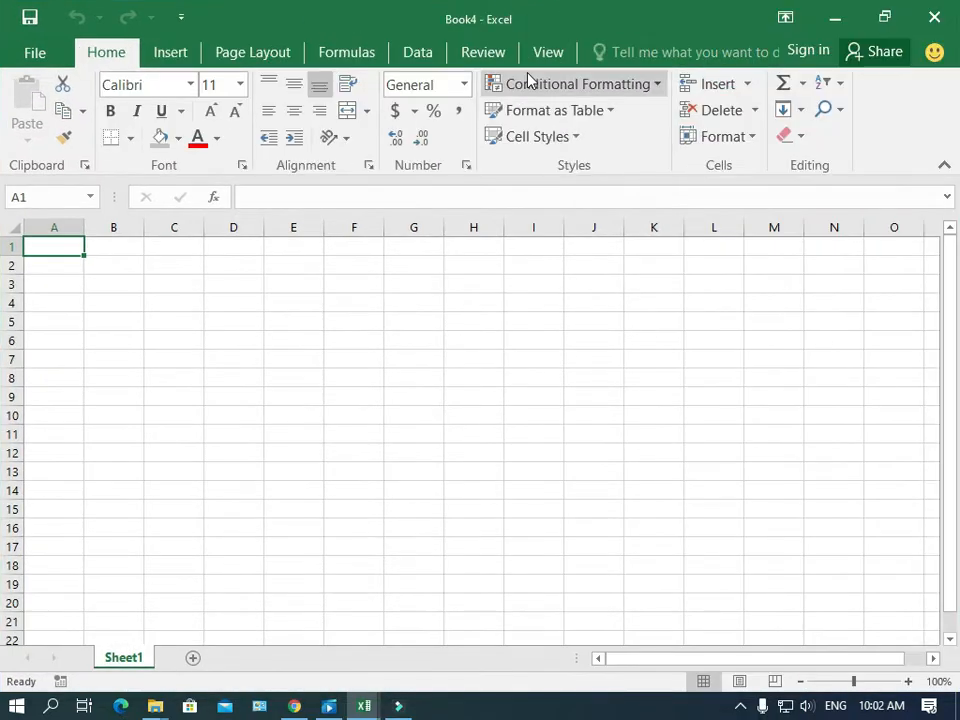
# Step: Save the workbook in the Documents folder under the file name Fruit Sales
pyautogui.click(34, 16)
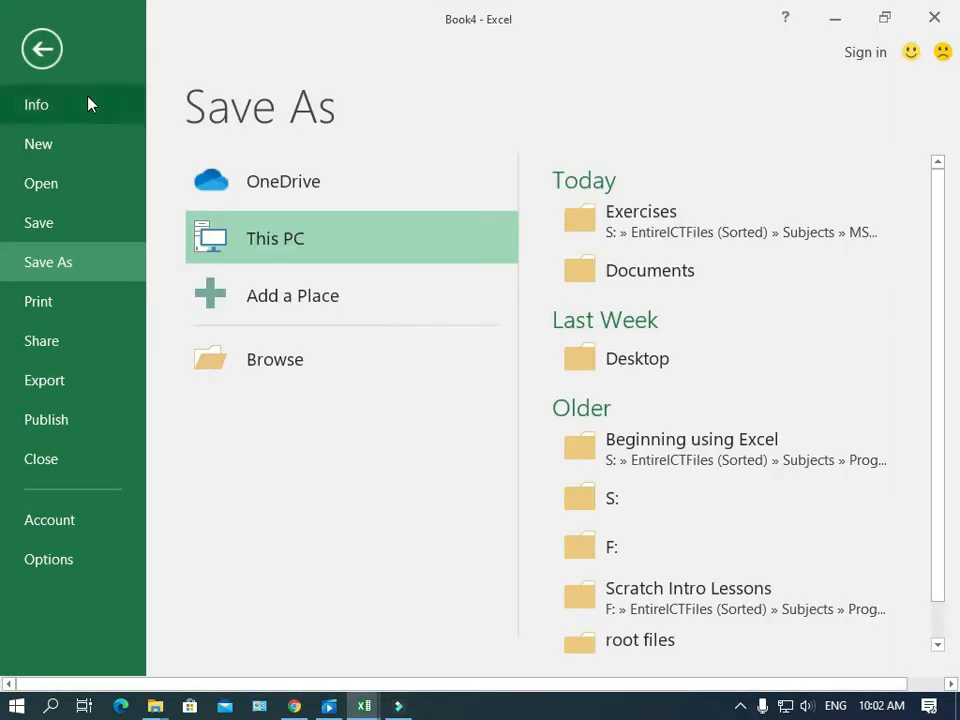
pyautogui.click(258, 370)
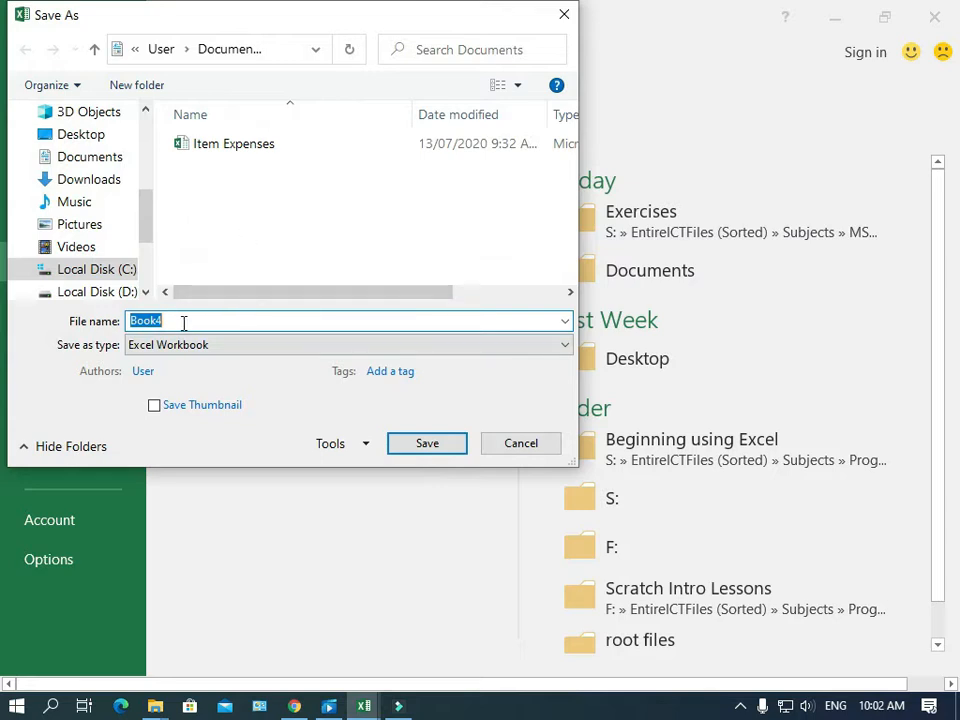
pyautogui.write('Fru')
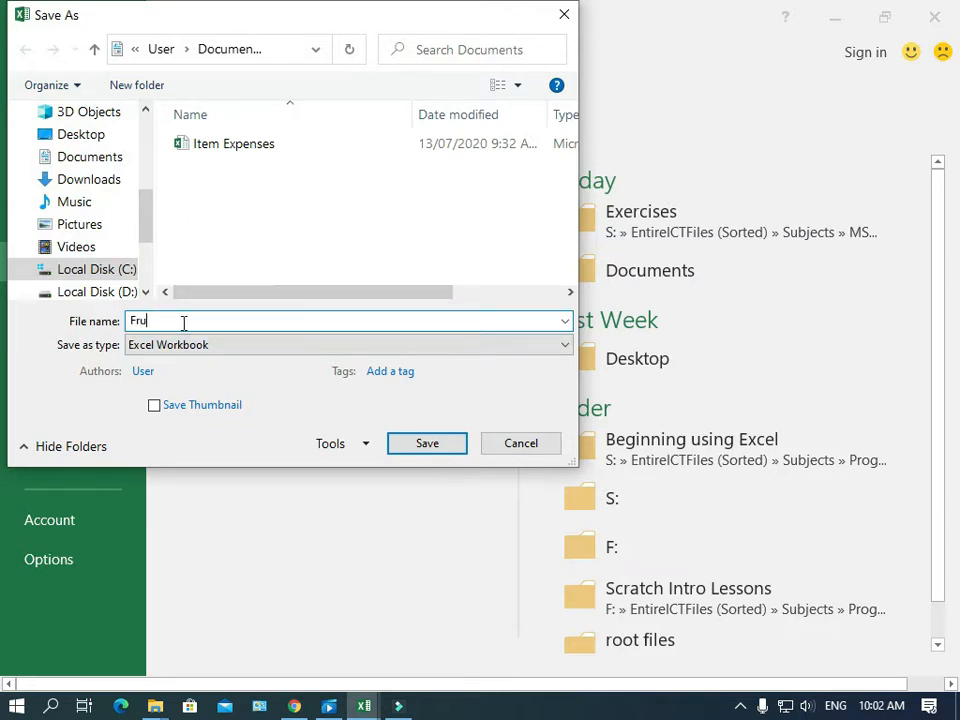
pyautogui.write('it Sales')
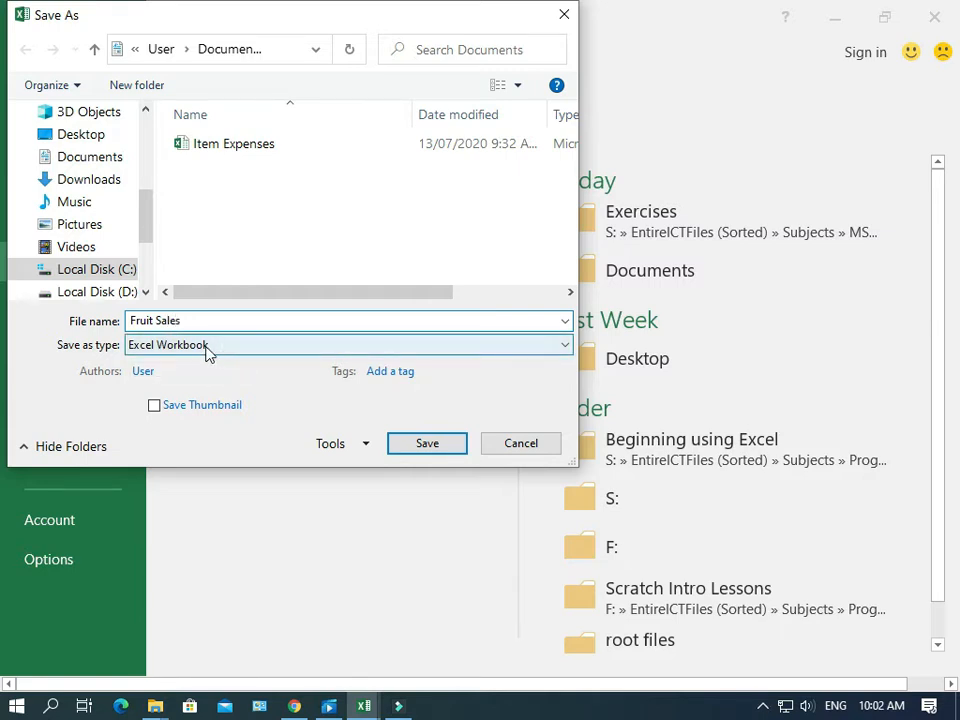
pyautogui.click(427, 446)
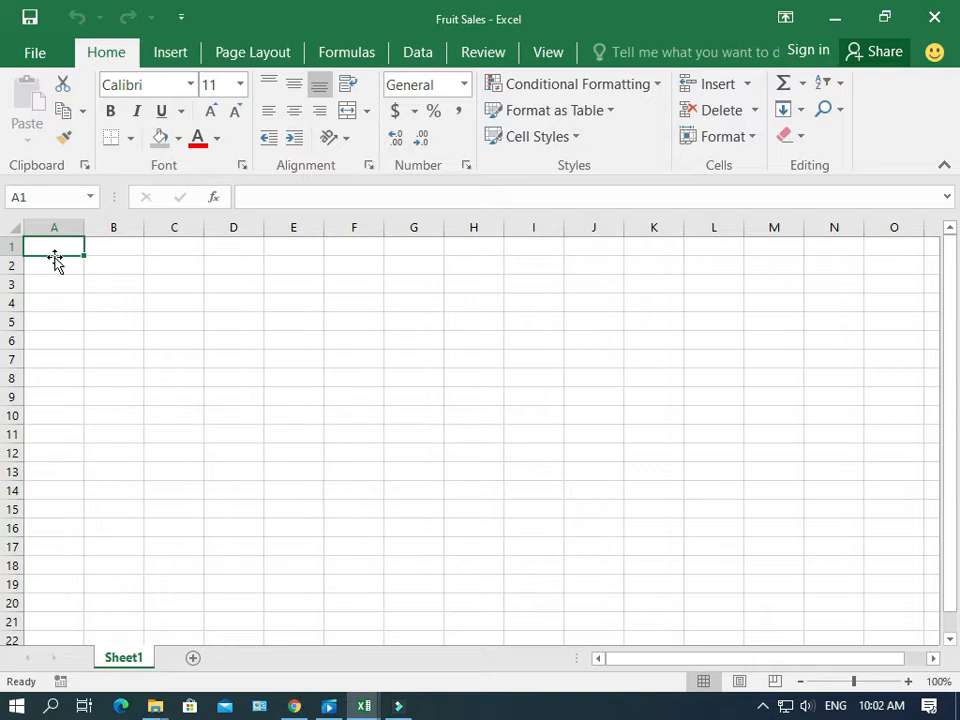
# Step: Enter the fruit names Apples, Oranges and Pears in cells A4 to A6
pyautogui.press('Down')
pyautogui.press('Down')
pyautogui.press('Down')
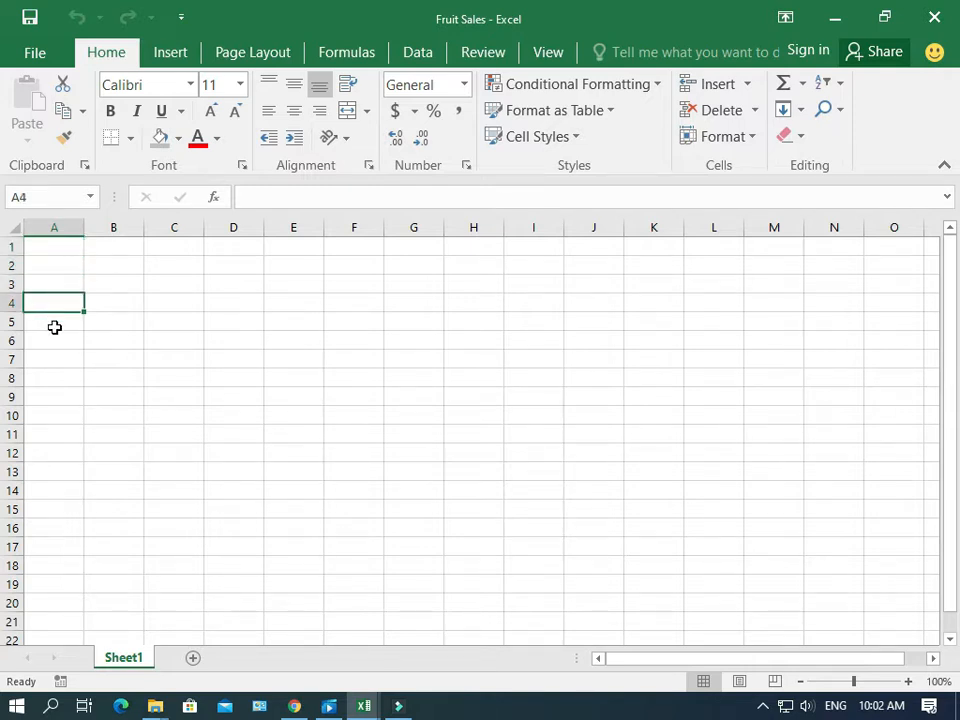
pyautogui.write('A')
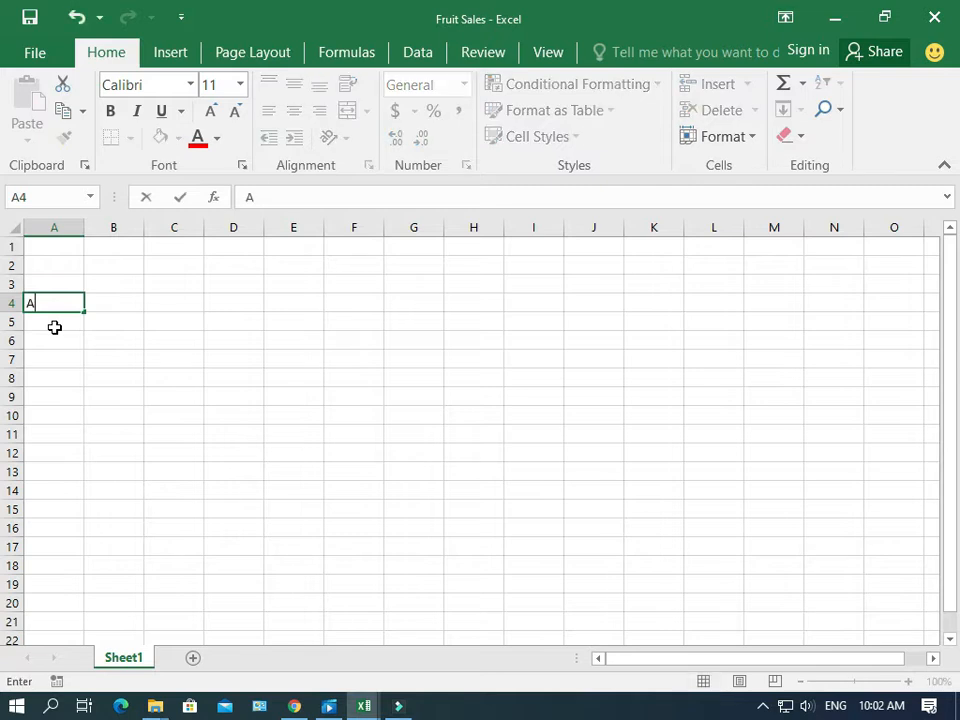
pyautogui.write('pples')
pyautogui.press('Return')
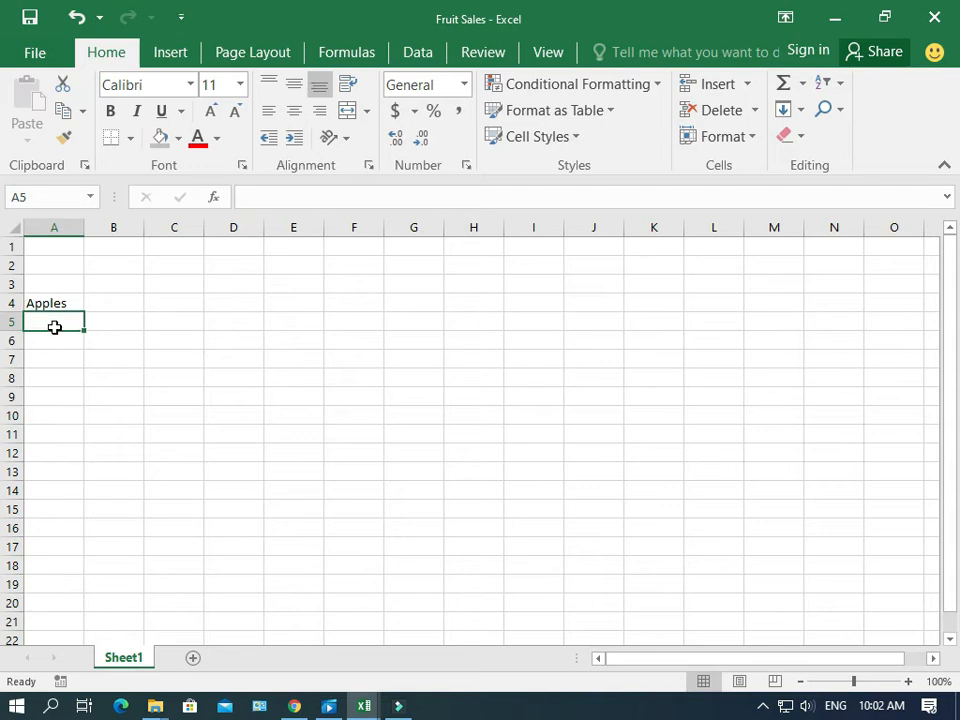
pyautogui.write('Ora')
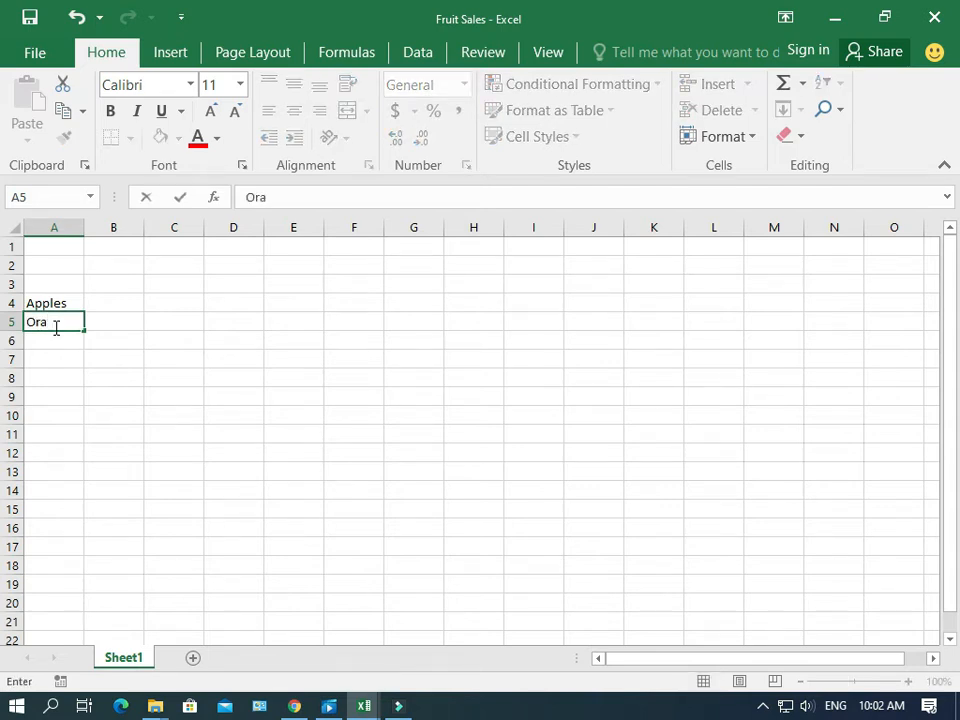
pyautogui.write('nges')
pyautogui.press('Return')
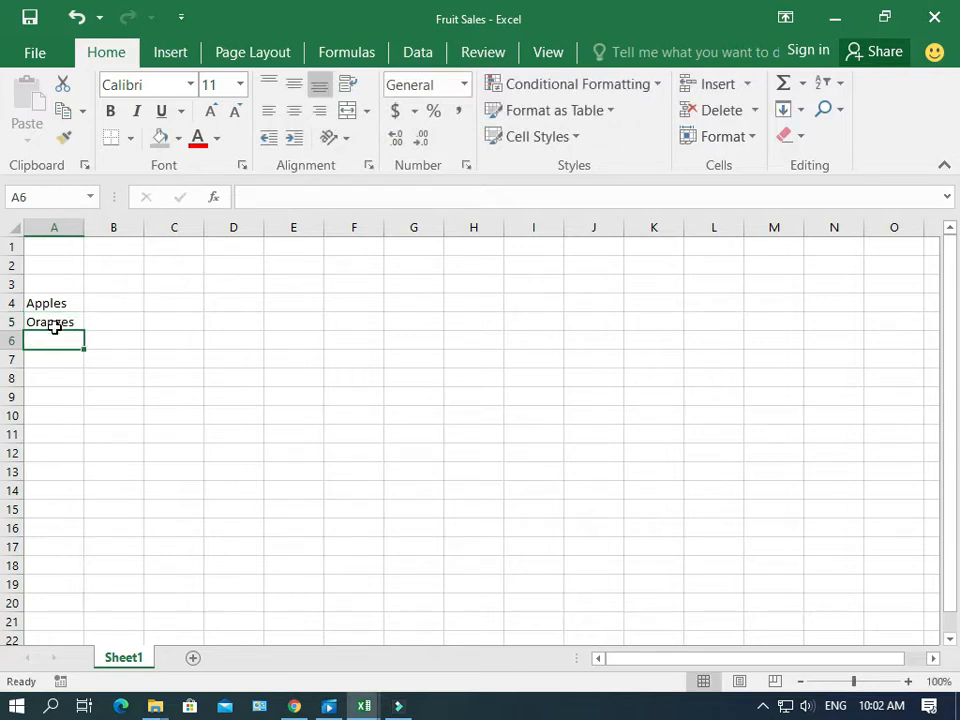
pyautogui.write('Pears')
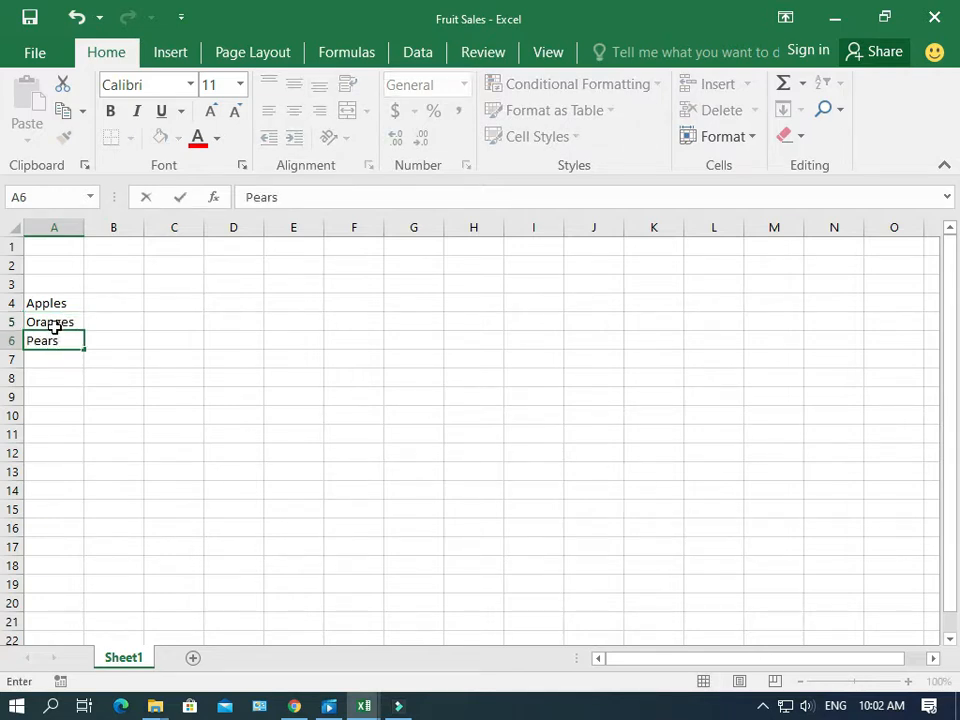
pyautogui.press('Return')
pyautogui.press('Return')
pyautogui.press('Up')
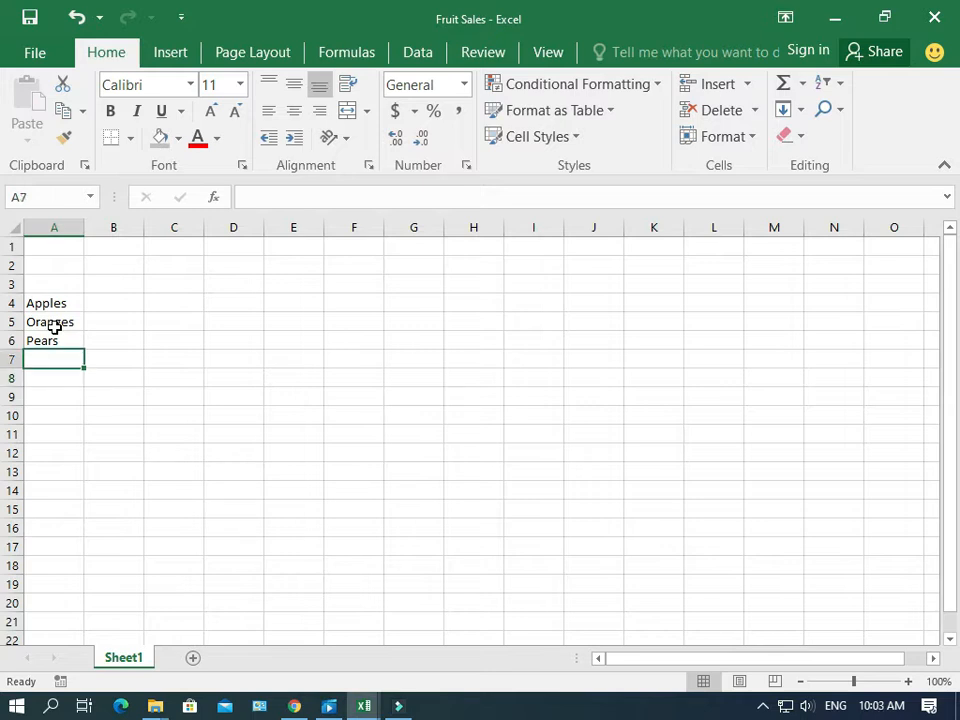
# Step: Enter Bananas in A7 and Nectarines in A8, and fit column A's width to its contents
pyautogui.write('Banana')
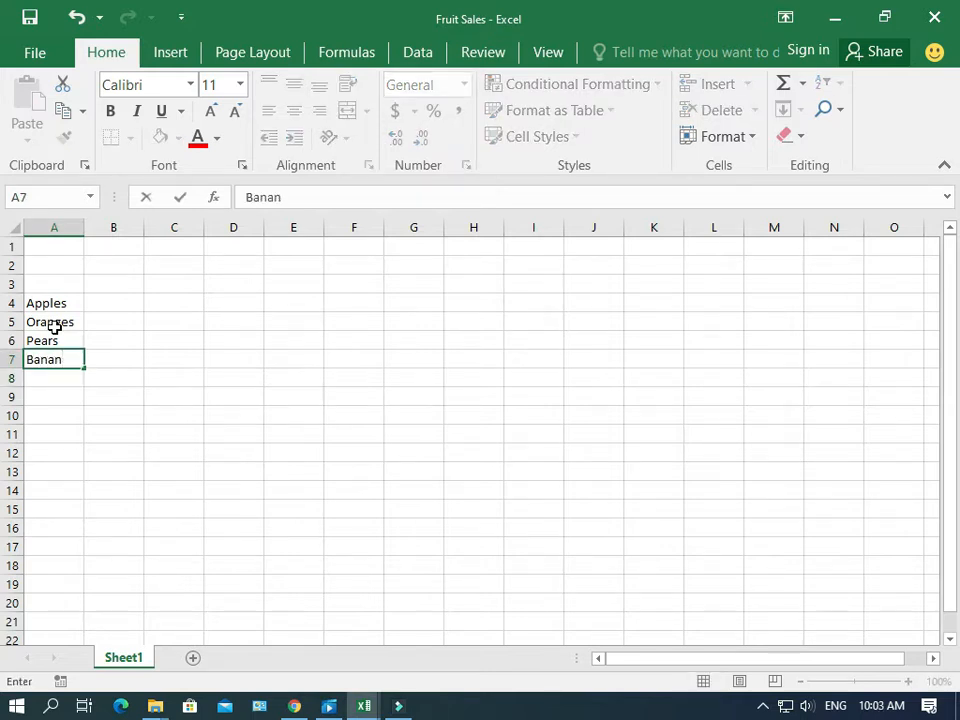
pyautogui.write('s')
pyautogui.press('Return')
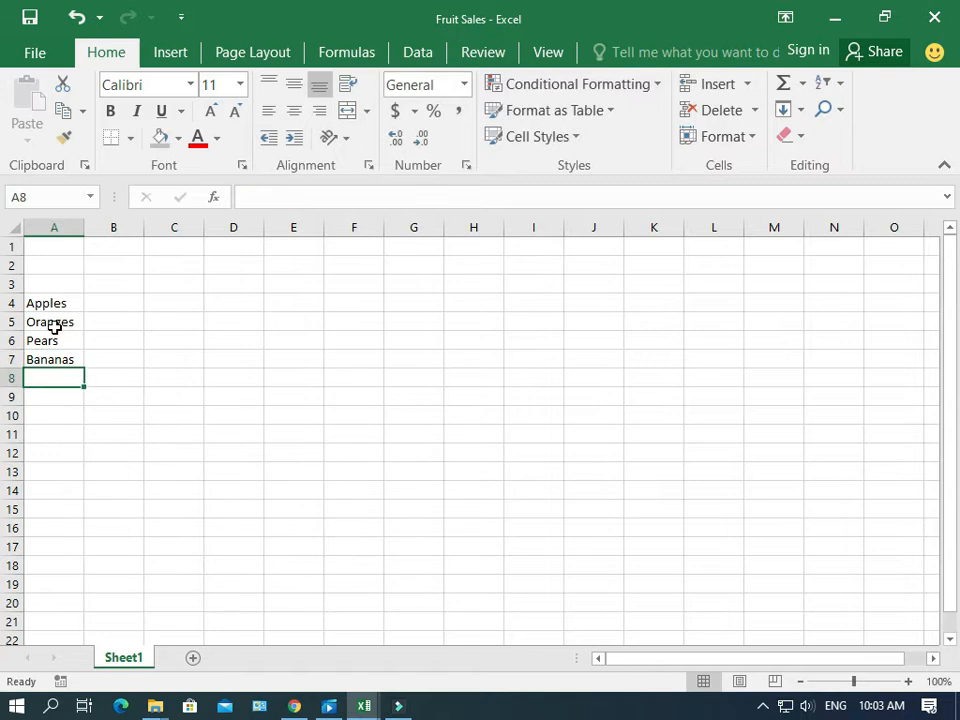
pyautogui.write('Neca')
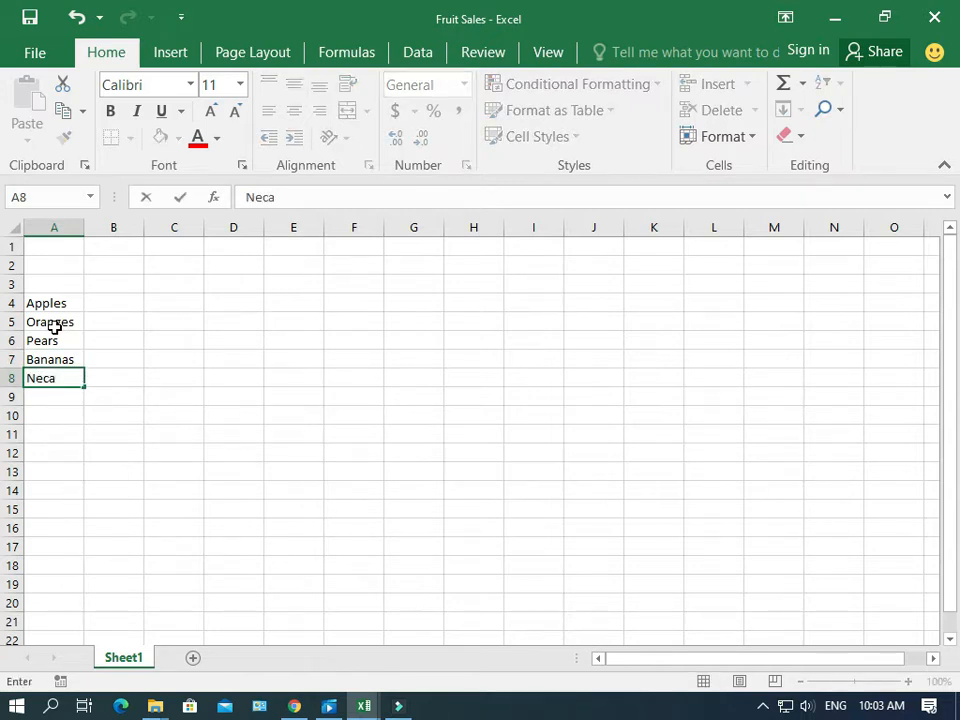
pyautogui.press('BackSpace')
pyautogui.write('tarines')
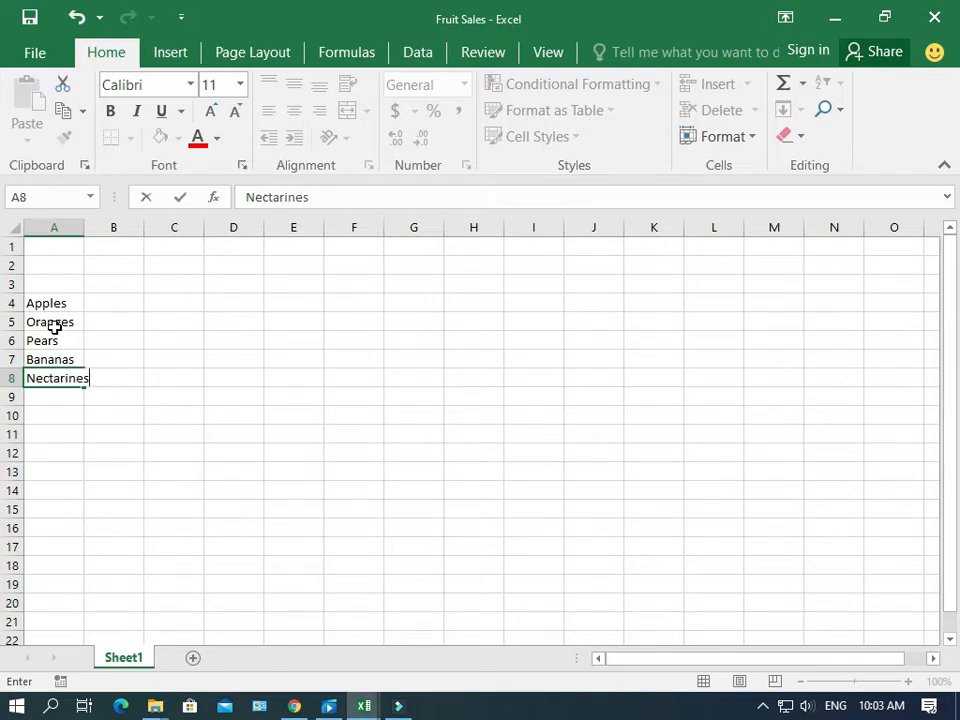
pyautogui.press('Return')
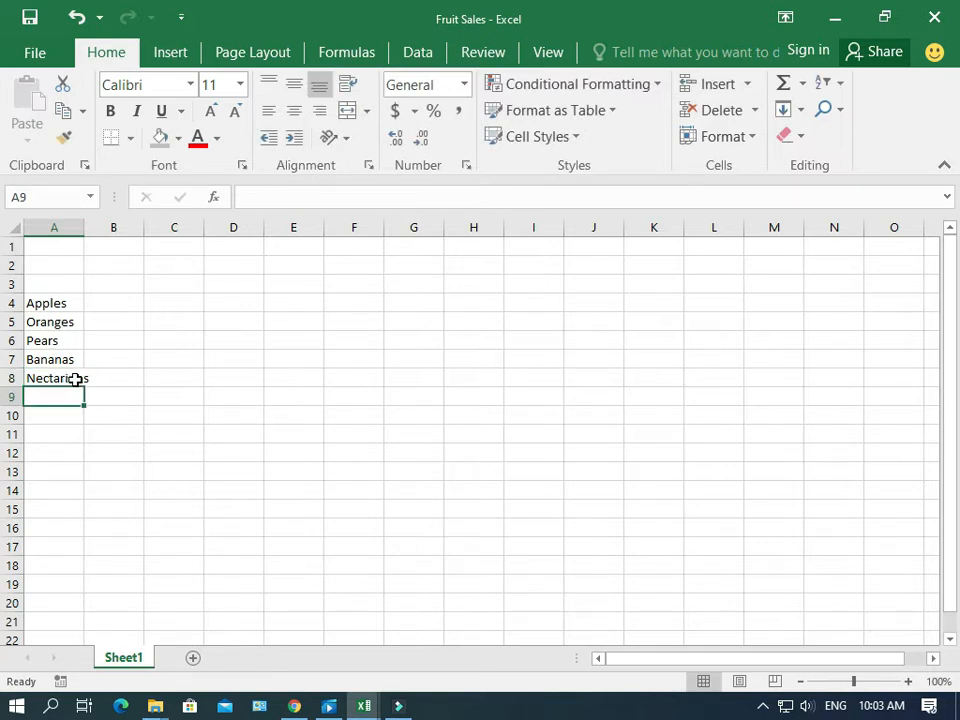
pyautogui.doubleClick(84, 228)
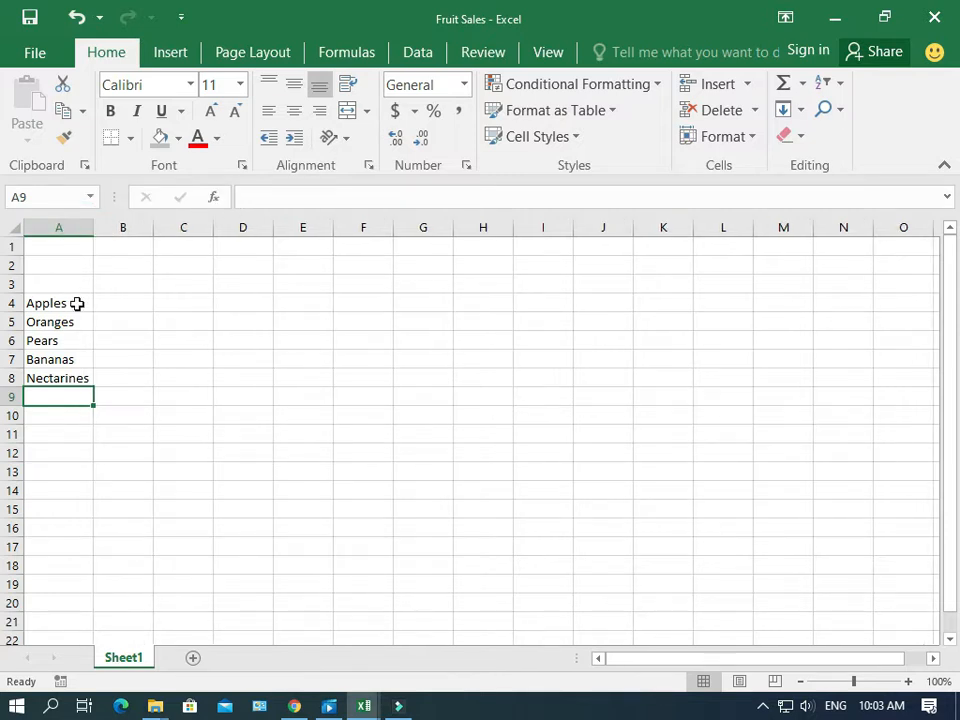
# Step: Make the fruit names in cells A4 to A8 bold
pyautogui.press('Up')
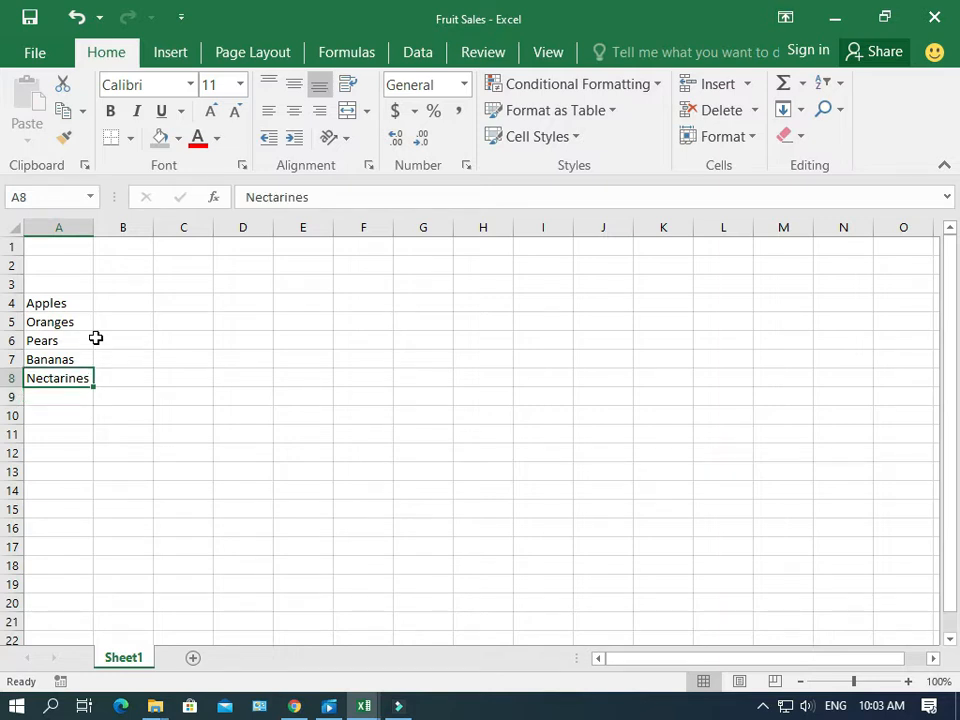
pyautogui.hotkey('shift', 'Up')
pyautogui.hotkey('shift', 'Up')
pyautogui.hotkey('shift', 'Up')
pyautogui.hotkey('shift', 'Up')
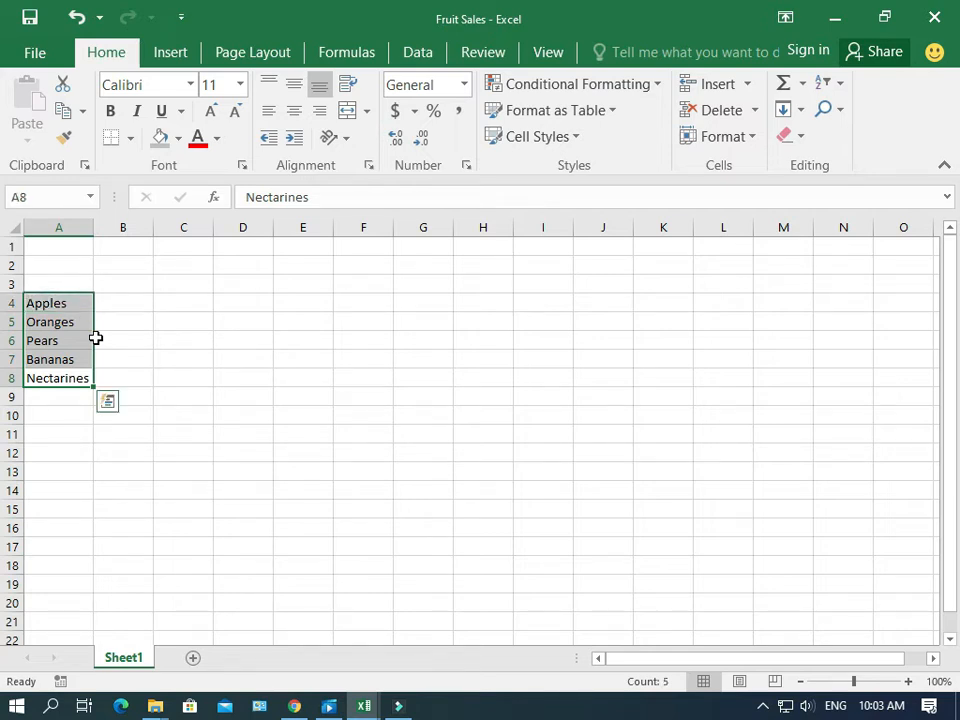
pyautogui.hotkey('ctrl', 'b')
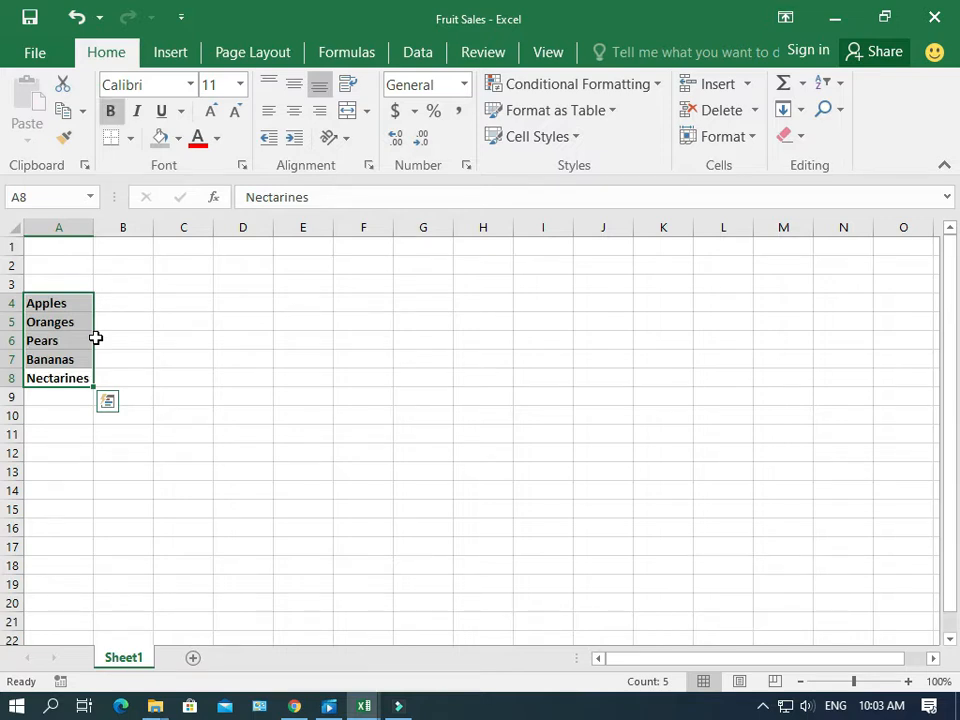
# Step: Enter the month heading Jan in cell B3, above the first column beside the fruit names
pyautogui.press('Up')
pyautogui.press('Up')
pyautogui.press('Up')
pyautogui.press('Up')
pyautogui.press('Up')
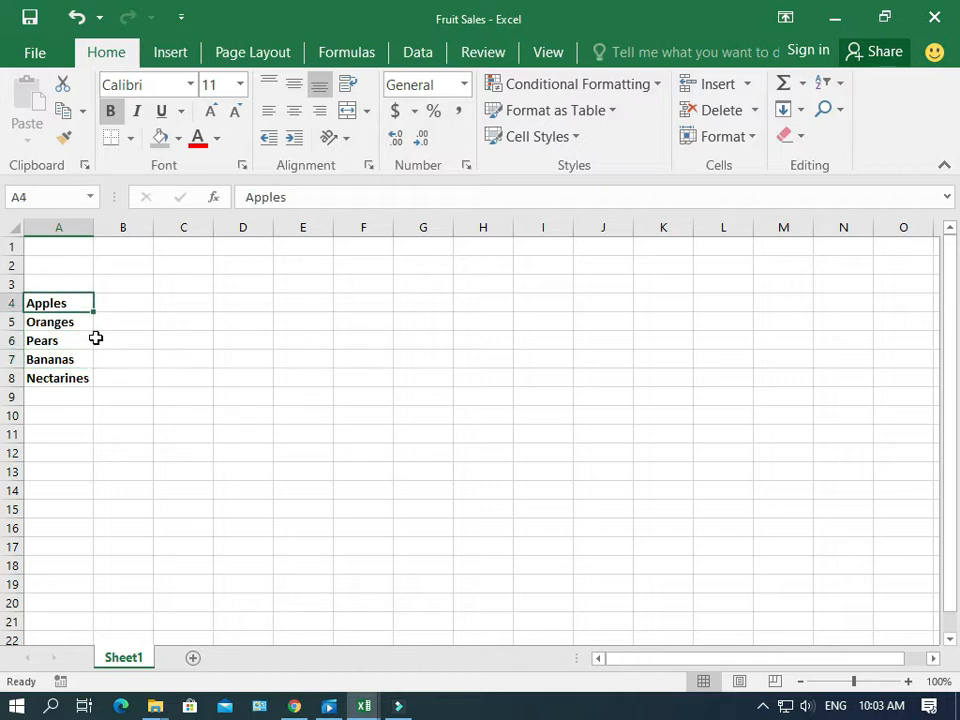
pyautogui.press('Right')
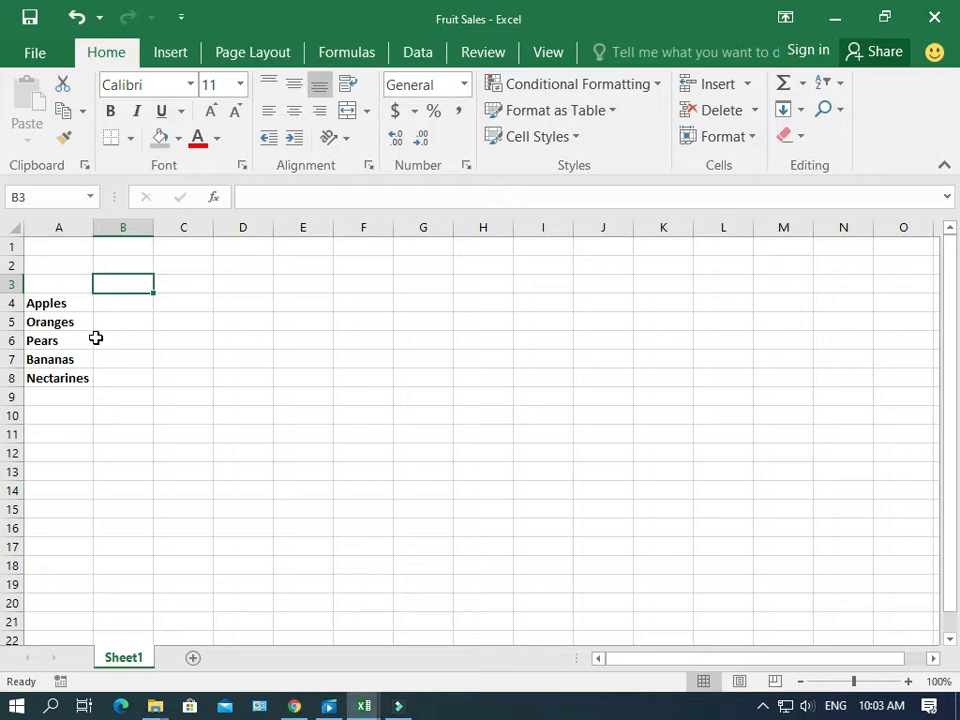
pyautogui.write('Jan')
pyautogui.press('Tab')
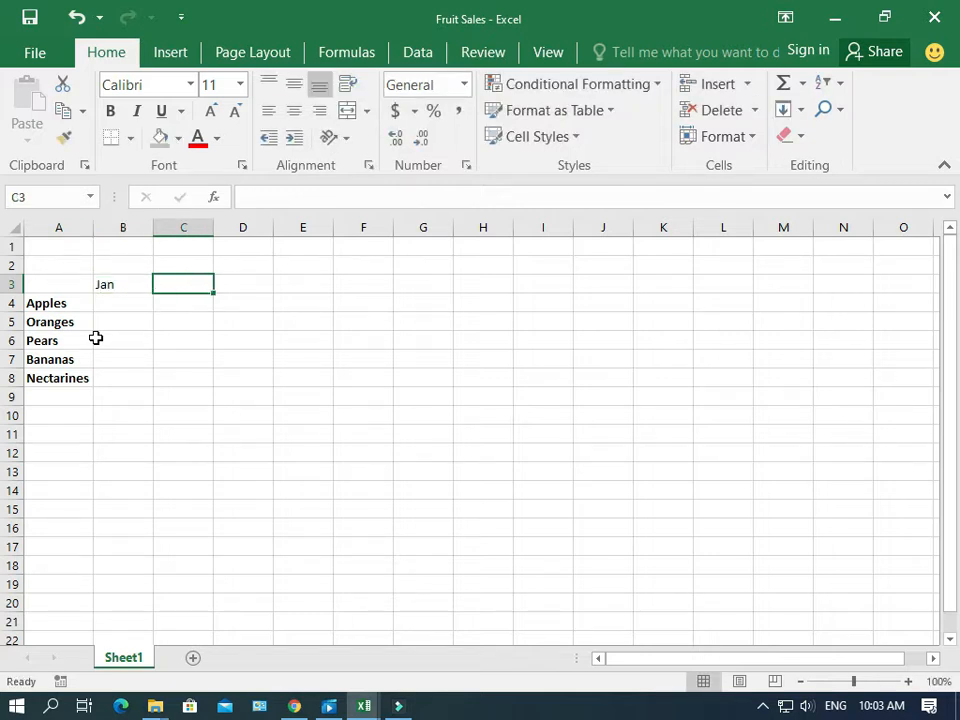
# Step: Enter the month headings Feb, Mar and Apr in cells C3 to E3
pyautogui.write('Feb')
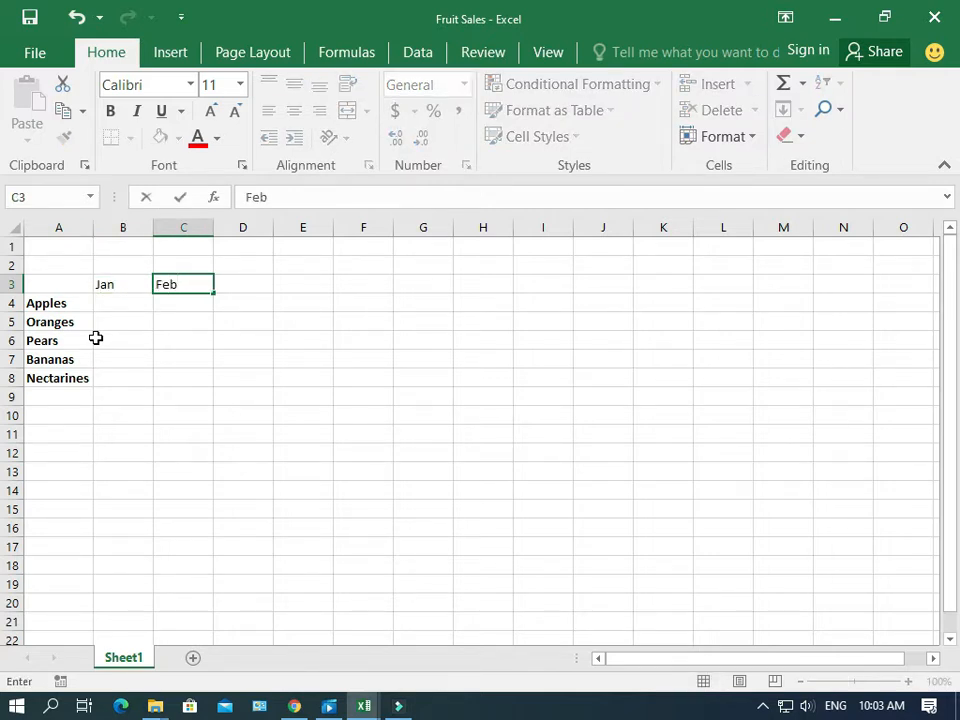
pyautogui.press('Tab')
pyautogui.write('Mar')
pyautogui.press('Tab')
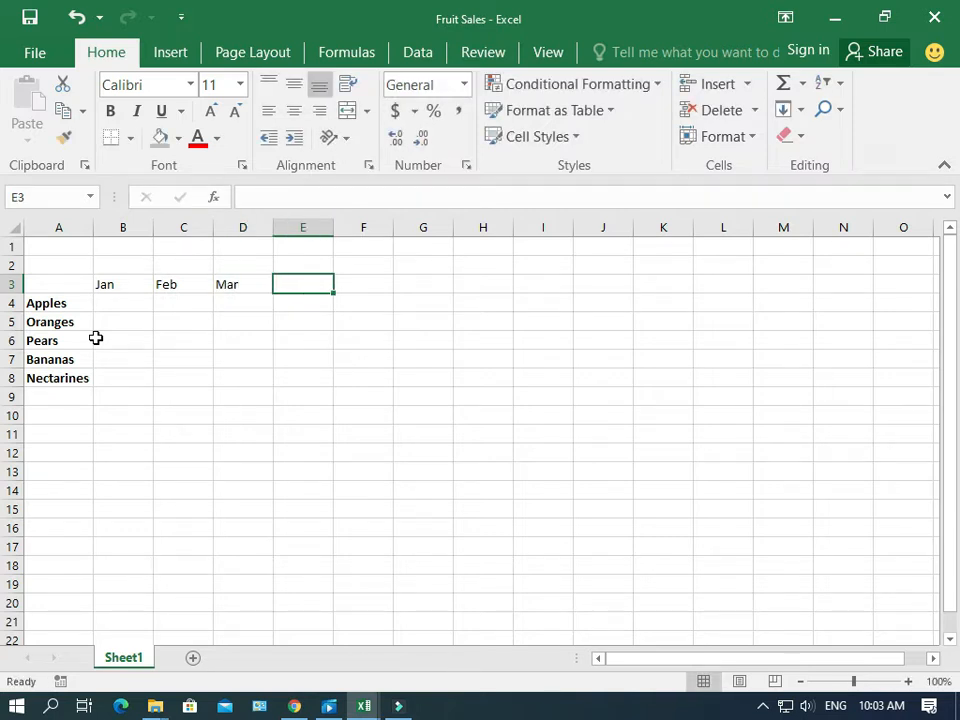
pyautogui.write('Apr')
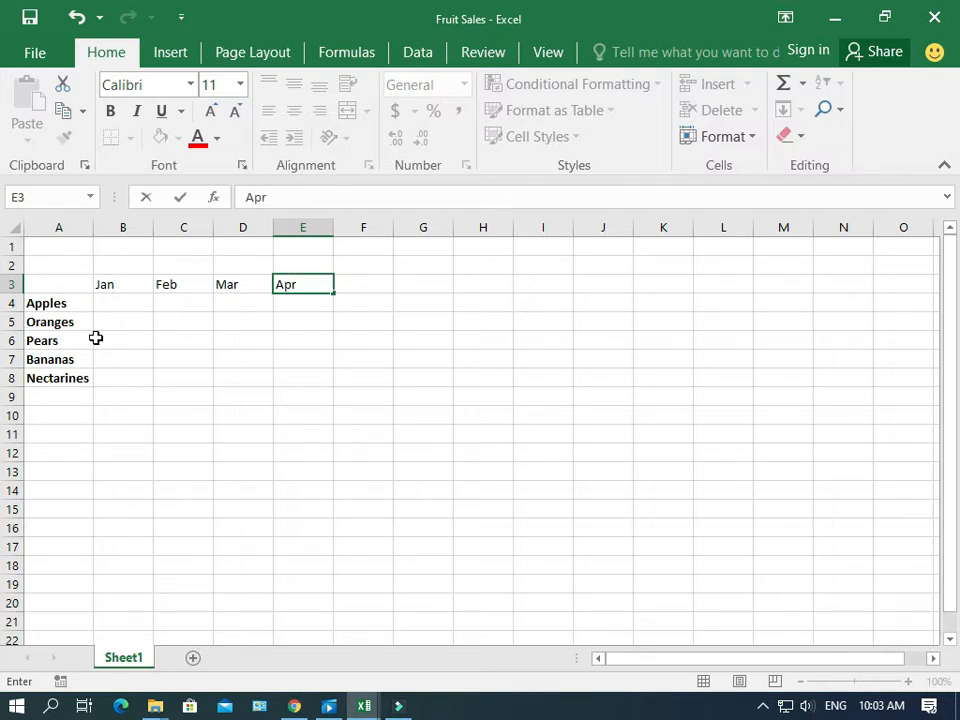
pyautogui.press('Right')
pyautogui.press('Right')
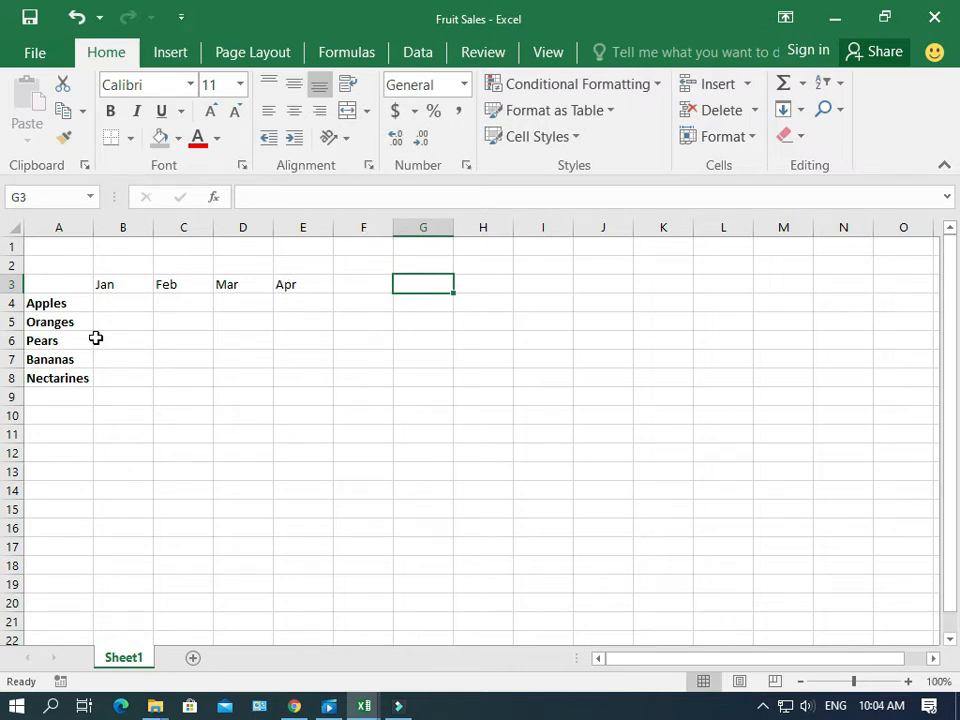
# Step: Clear the Apr, Mar and Feb headings from cells E3, D3 and C3, keeping only Jan
pyautogui.press('Left')
pyautogui.press('Left')
pyautogui.press('Left')
pyautogui.press('Left')
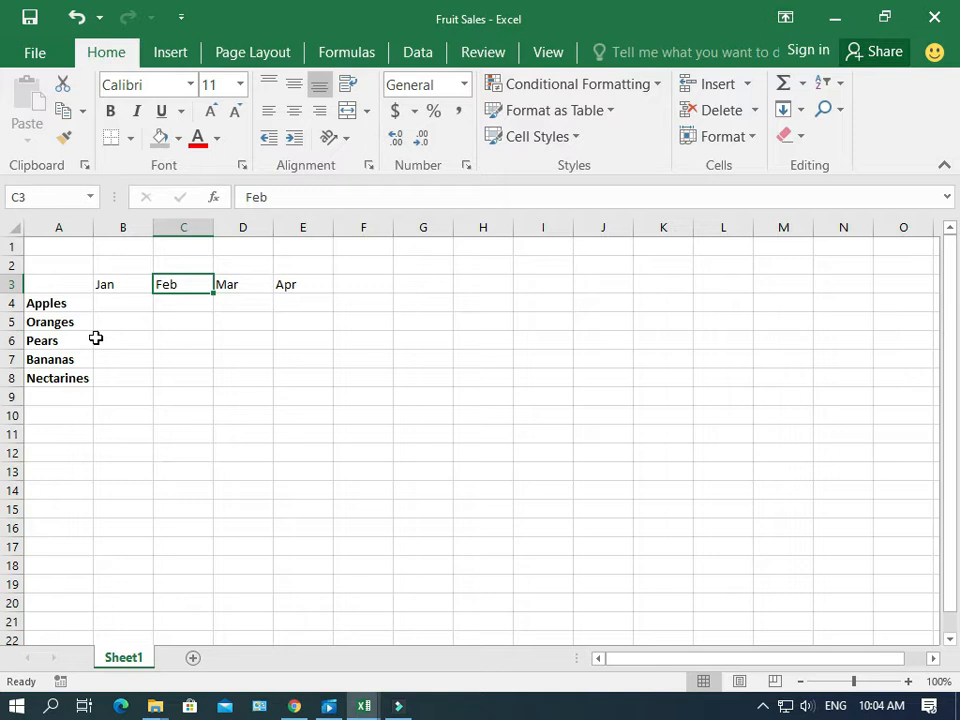
pyautogui.press('Right')
pyautogui.press('Right')
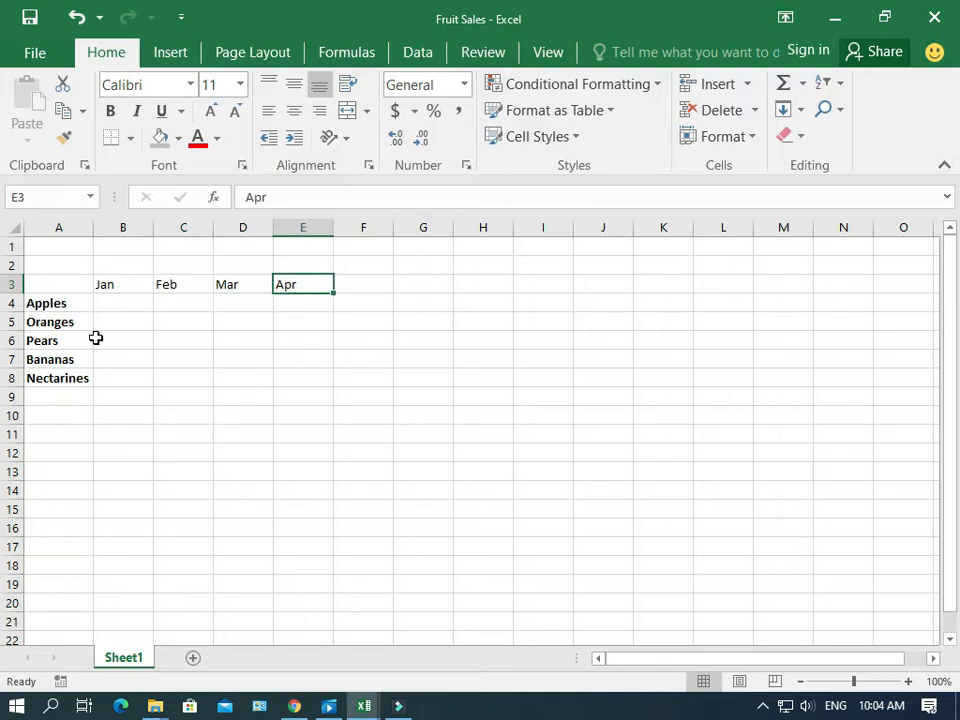
pyautogui.press('Delete')
pyautogui.press('Left')
pyautogui.press('Delete')
pyautogui.press('Left')
pyautogui.press('Delete')
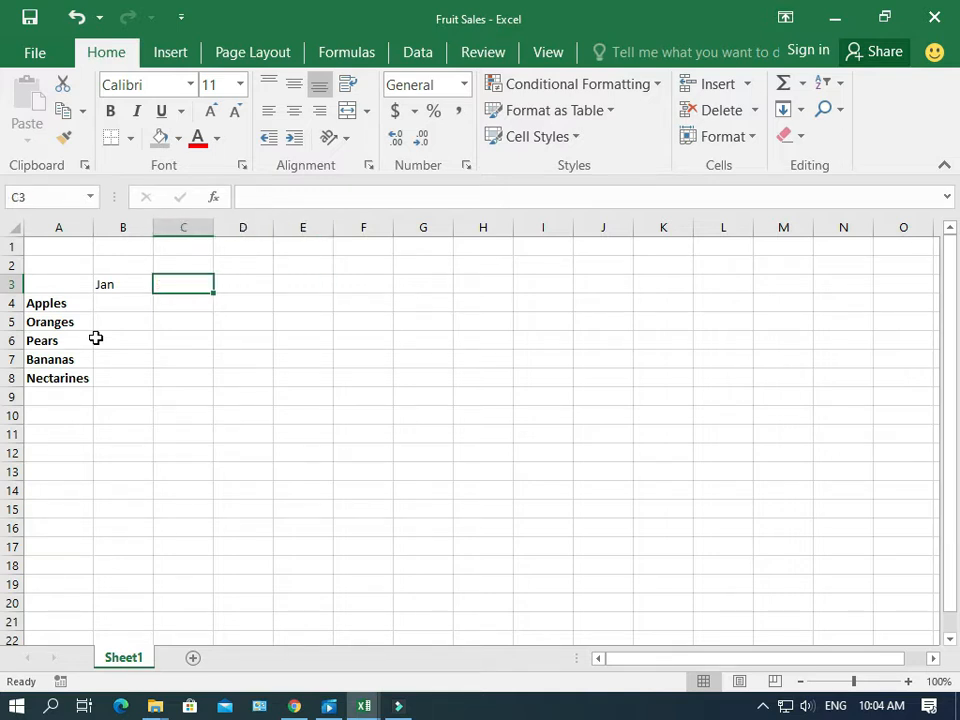
# Step: Fill the month series from Jan in B3 across to Jun in G3 and make the headings bold
pyautogui.press('Left')
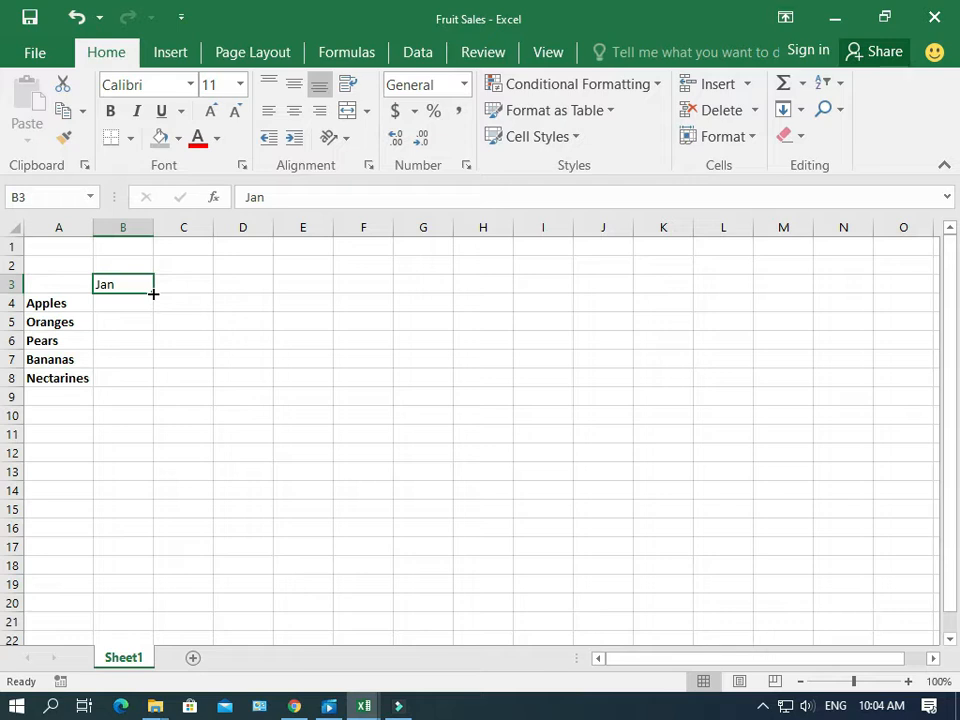
pyautogui.moveTo(153, 293); pyautogui.dragTo(426, 287)
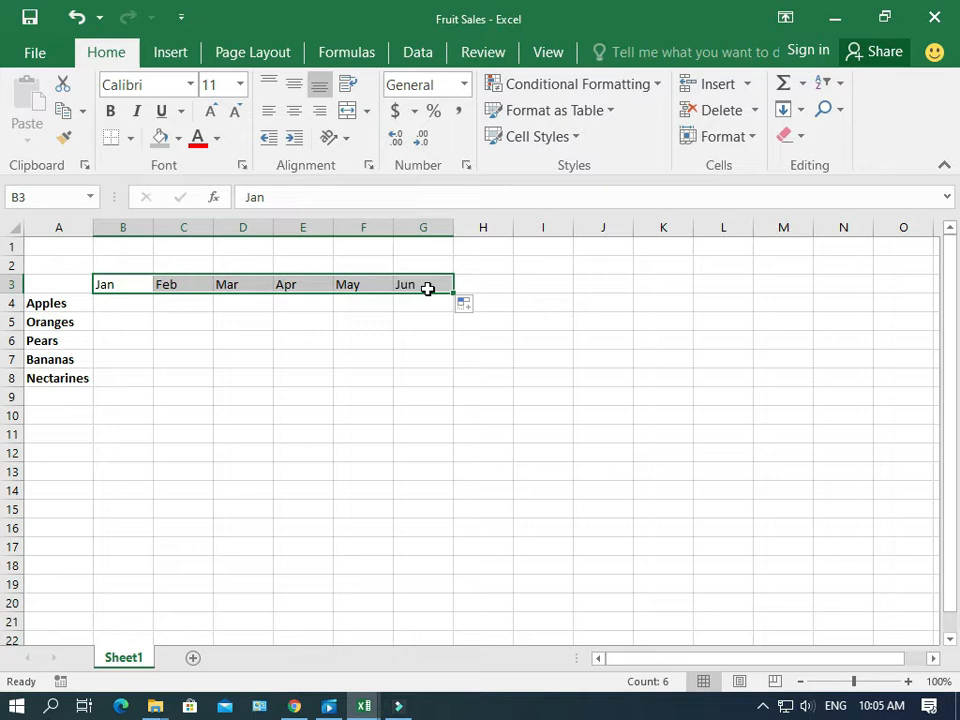
pyautogui.hotkey('ctrl', 'b')
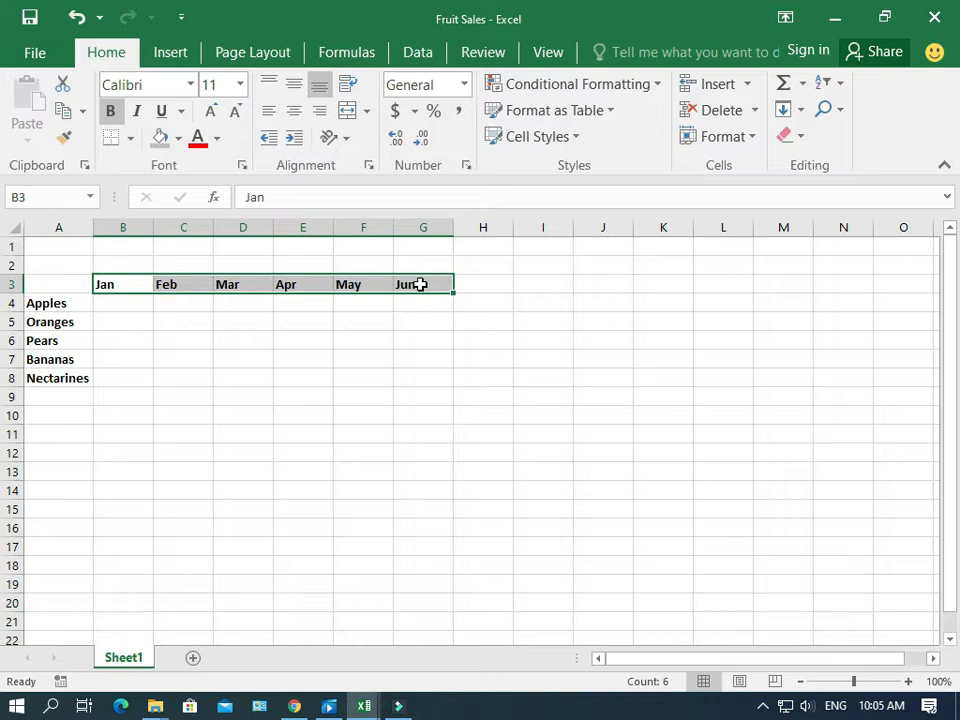
# Step: Shade the month headings in cells B3 to G3 with a grey fill
pyautogui.click(157, 139)
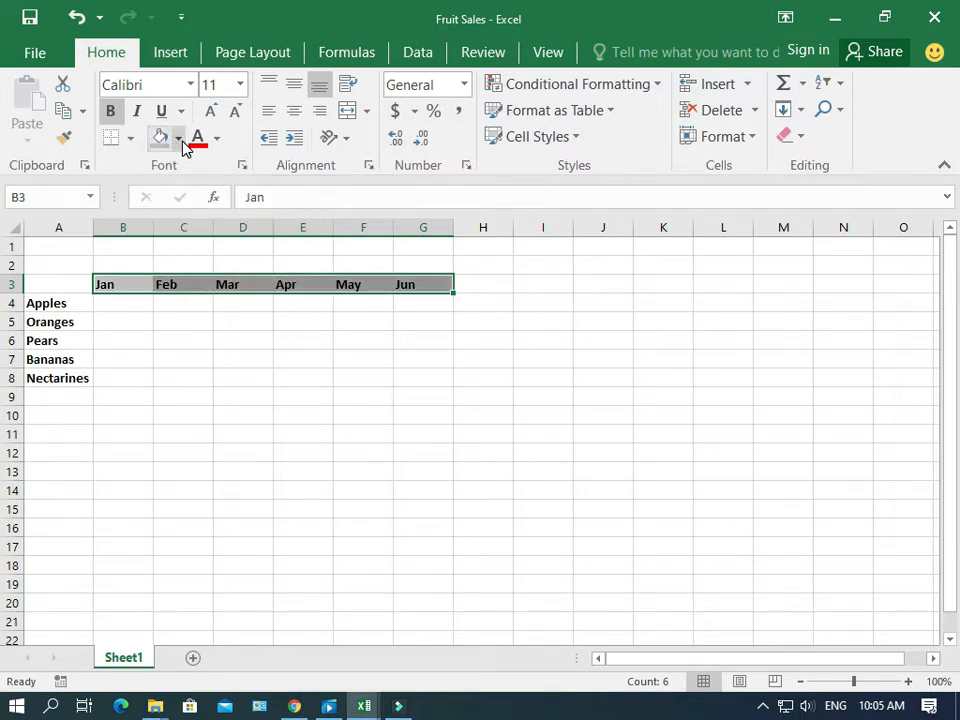
pyautogui.click(179, 139)
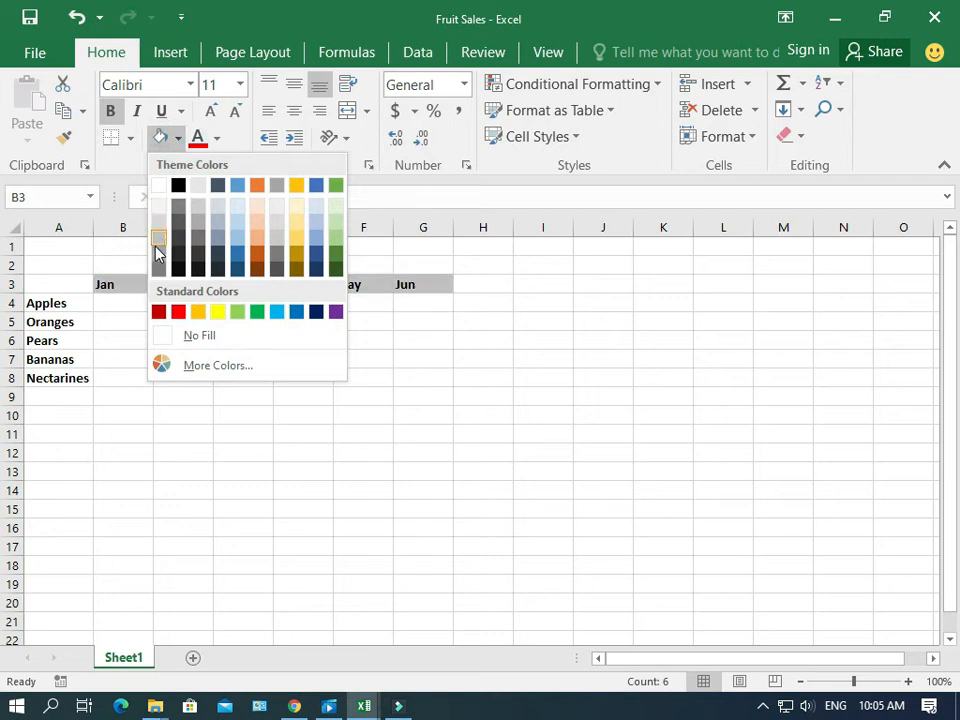
pyautogui.click(105, 316)
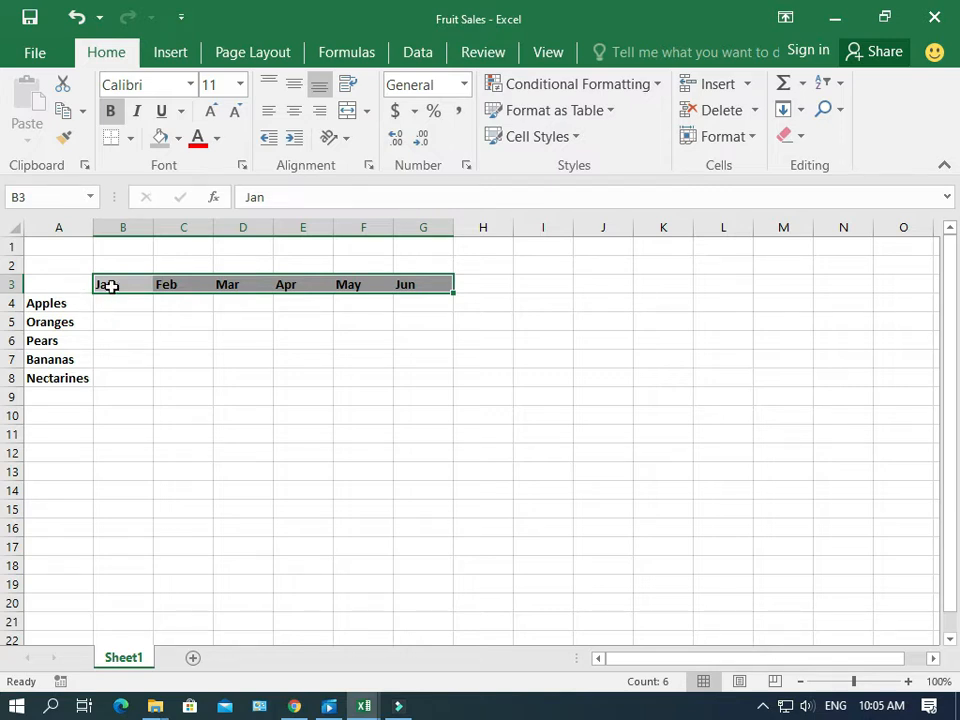
pyautogui.press('Left')
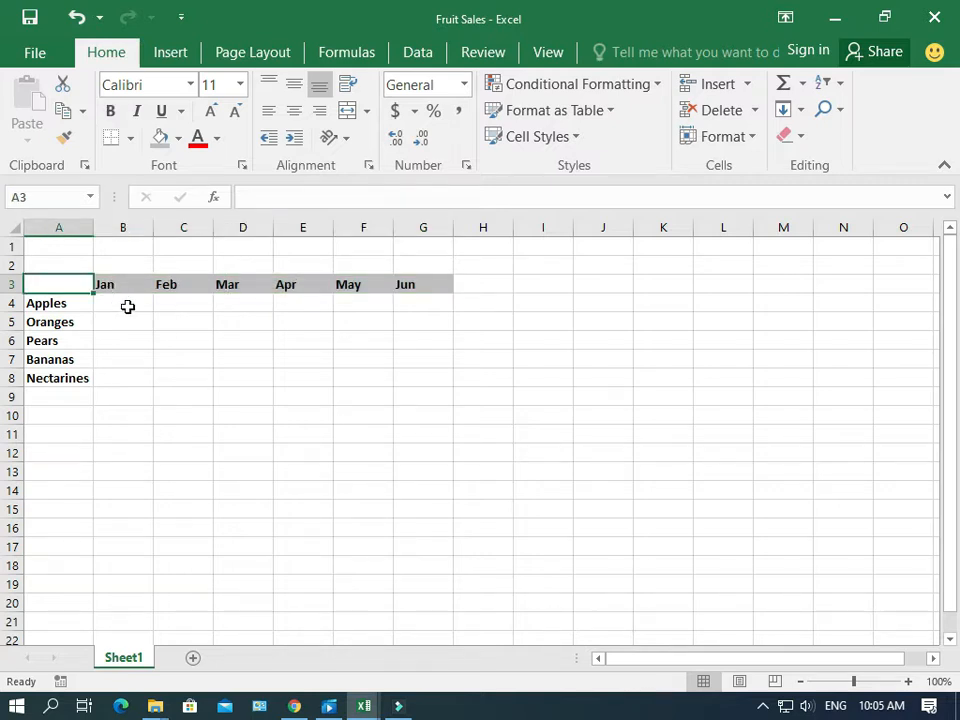
# Step: Enter the Apples sales figures 123, 177, 184 and 82 for Jan to Apr in cells B4 to E4
pyautogui.click(126, 305)
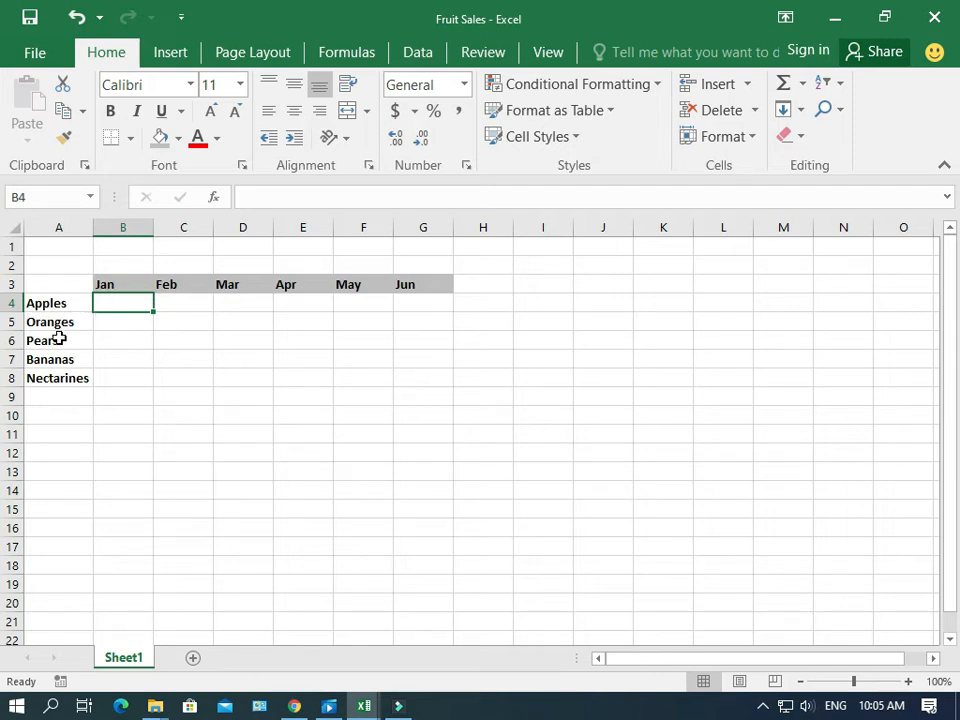
pyautogui.write('123')
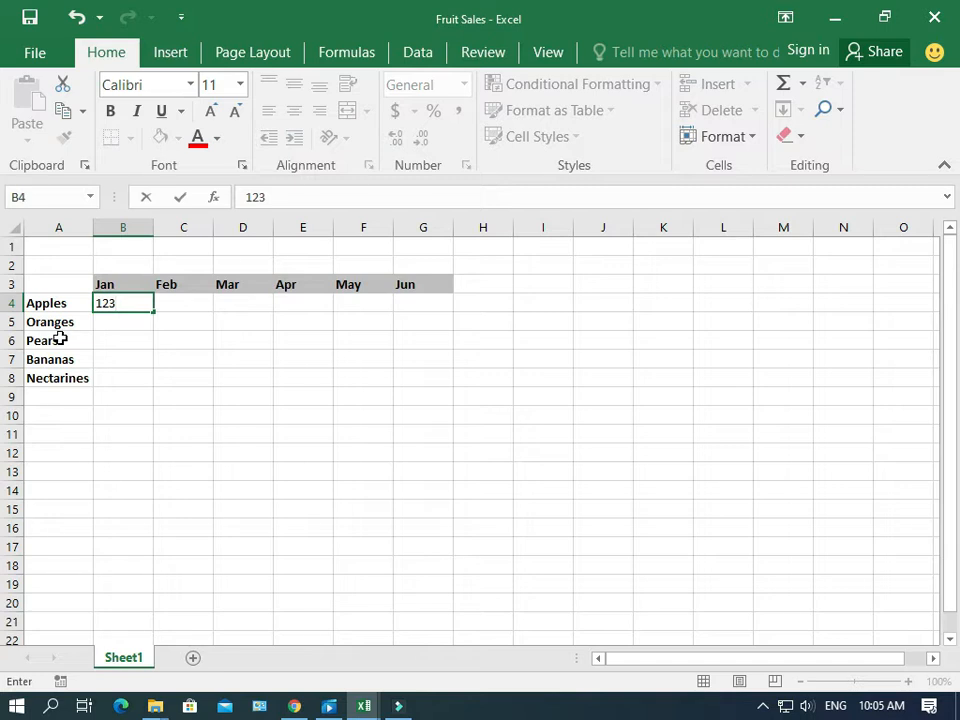
pyautogui.press('Tab')
pyautogui.write('1')
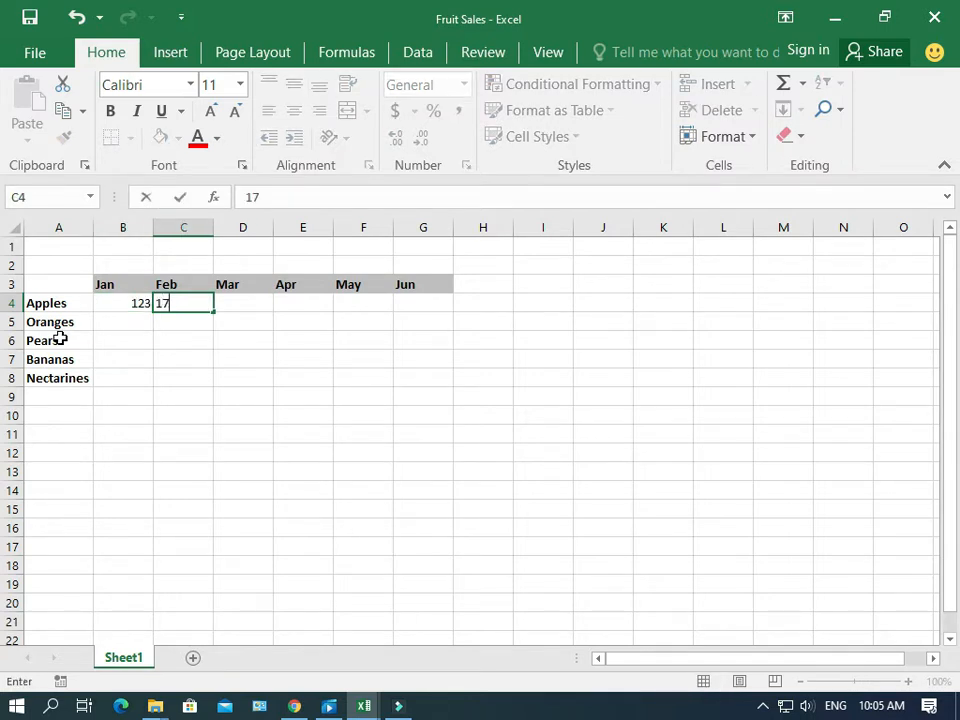
pyautogui.write('77')
pyautogui.press('Tab')
pyautogui.write('1')
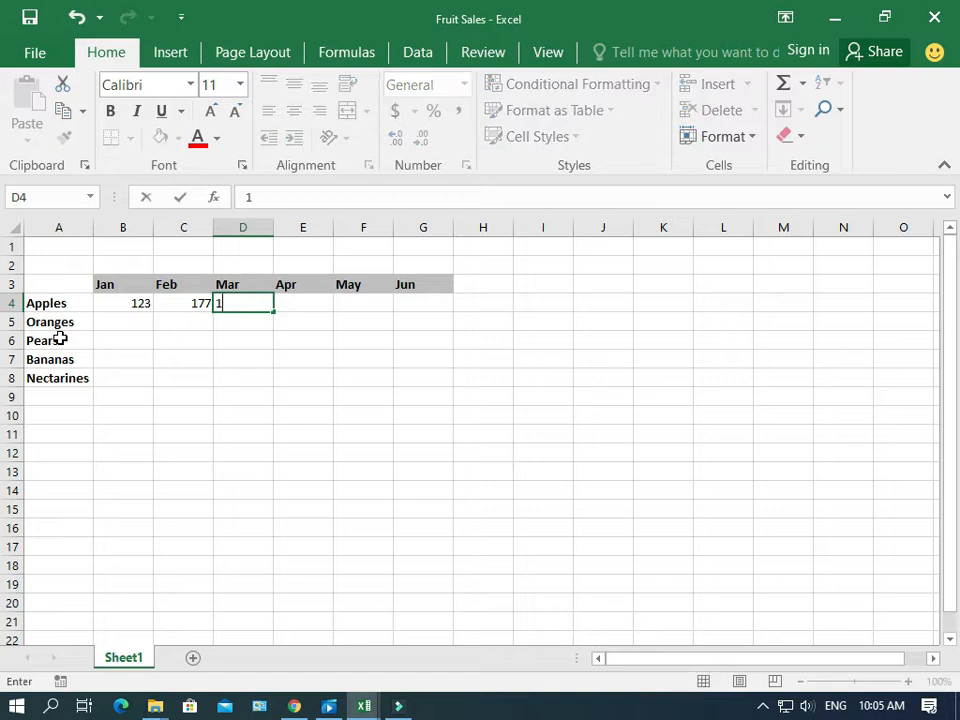
pyautogui.write('84')
pyautogui.press('Tab')
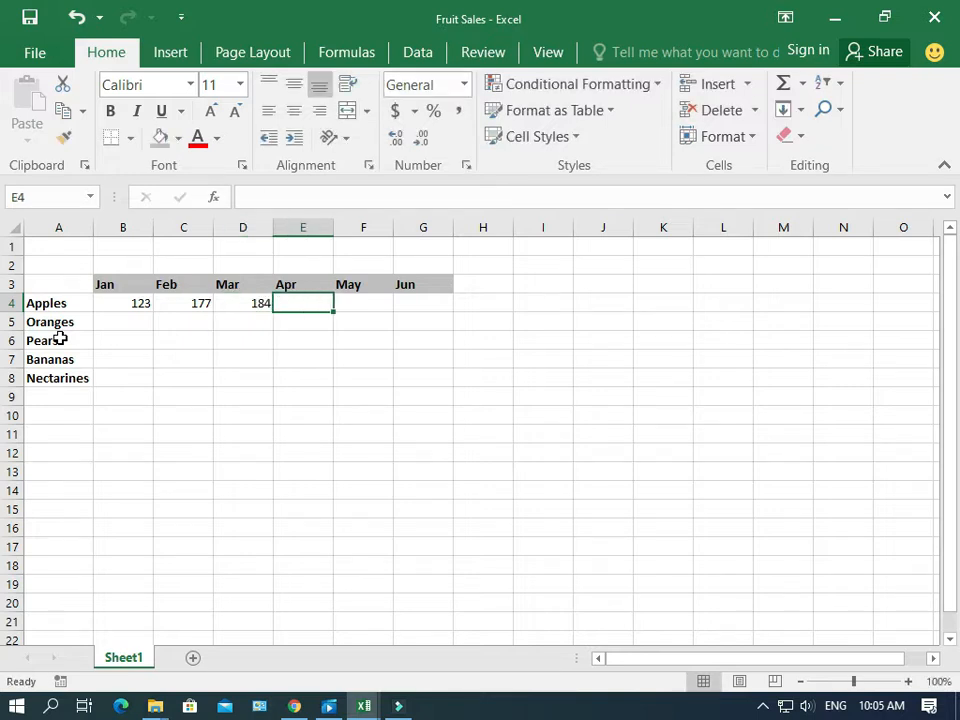
pyautogui.write('82')
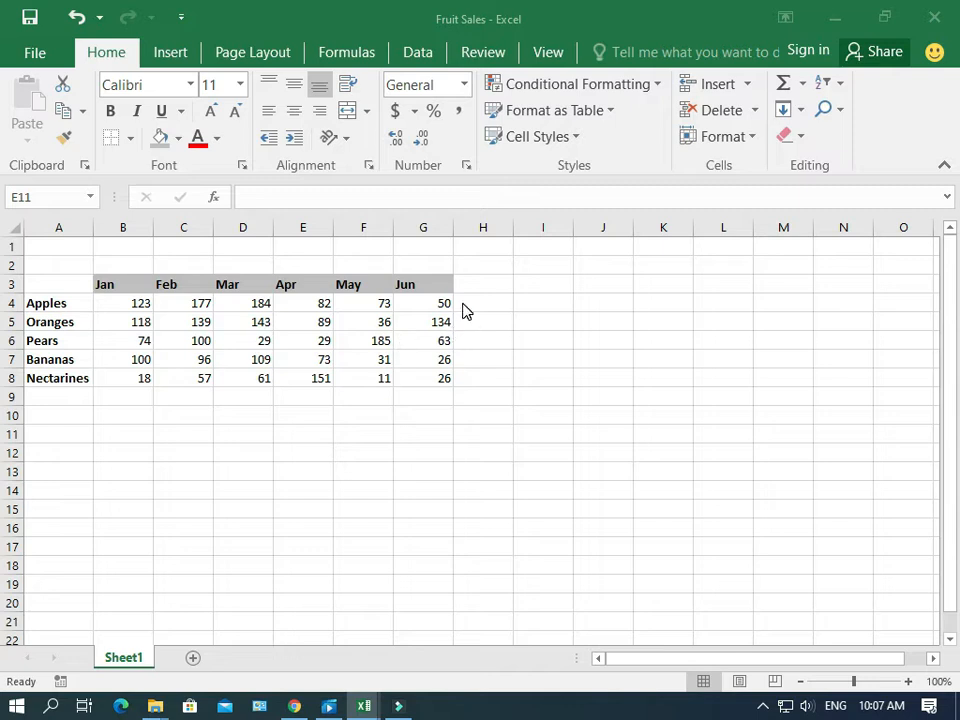
# Step: Add the heading total in cell H3, beside Jun, and make it bold
pyautogui.click(477, 286)
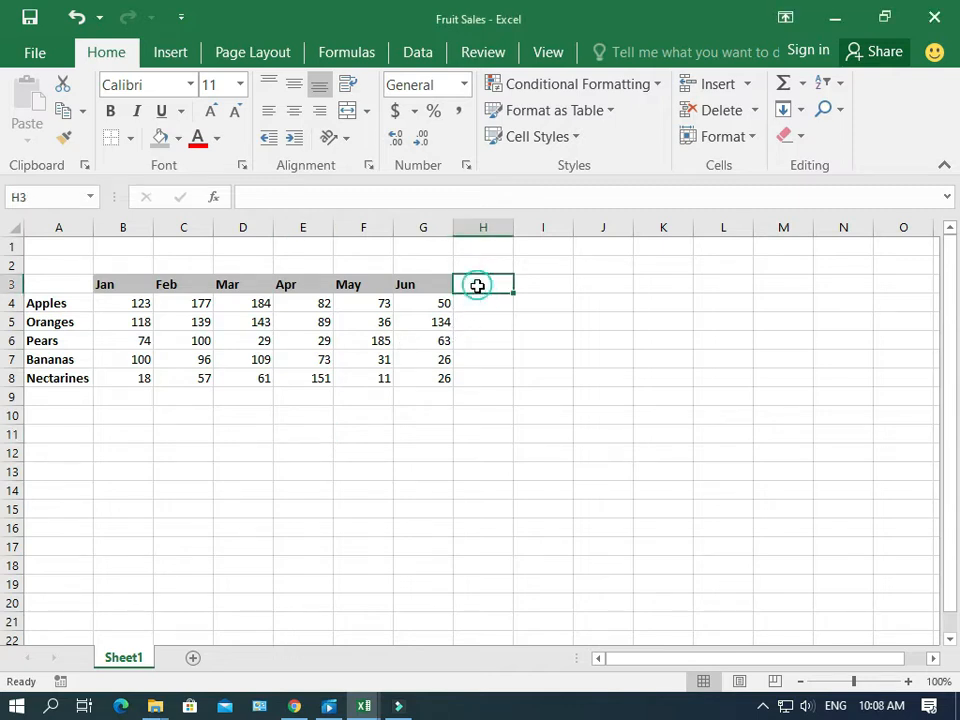
pyautogui.write('t')
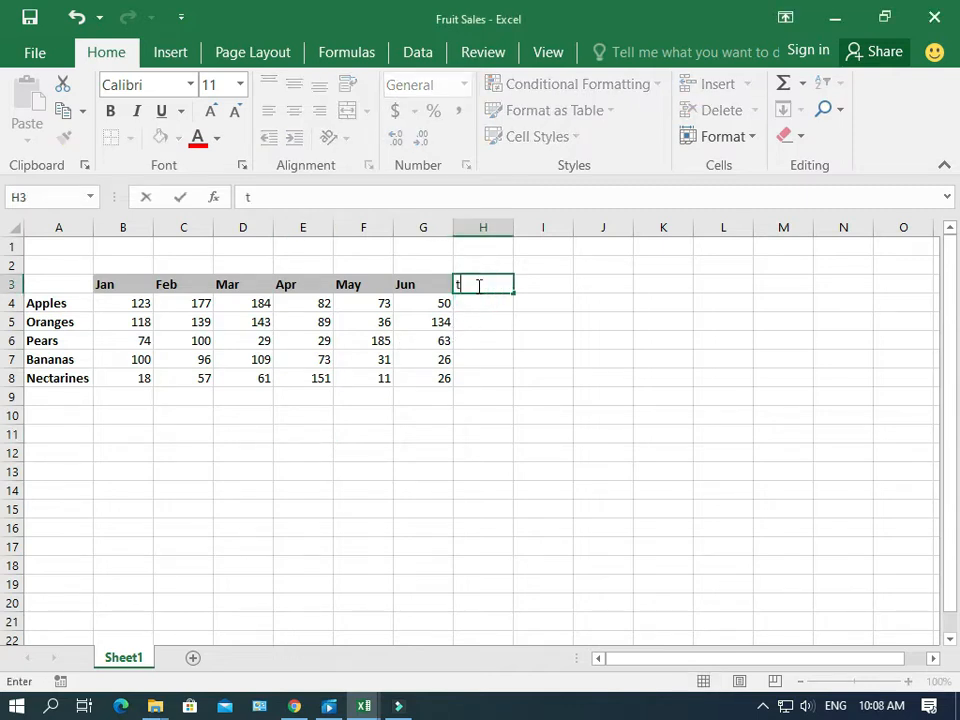
pyautogui.write('otal')
pyautogui.press('Return')
pyautogui.click(478, 285)
pyautogui.hotkey('ctrl', 'b')
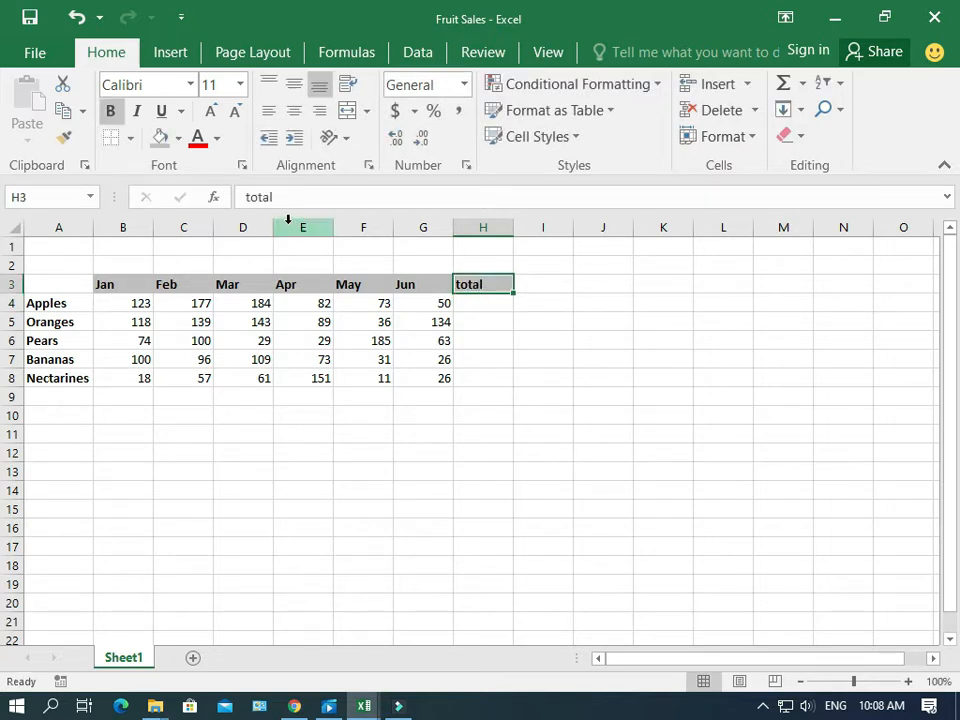
# Step: Capitalise the first letter of the heading in cell H3 so it reads Total
pyautogui.click(248, 197)
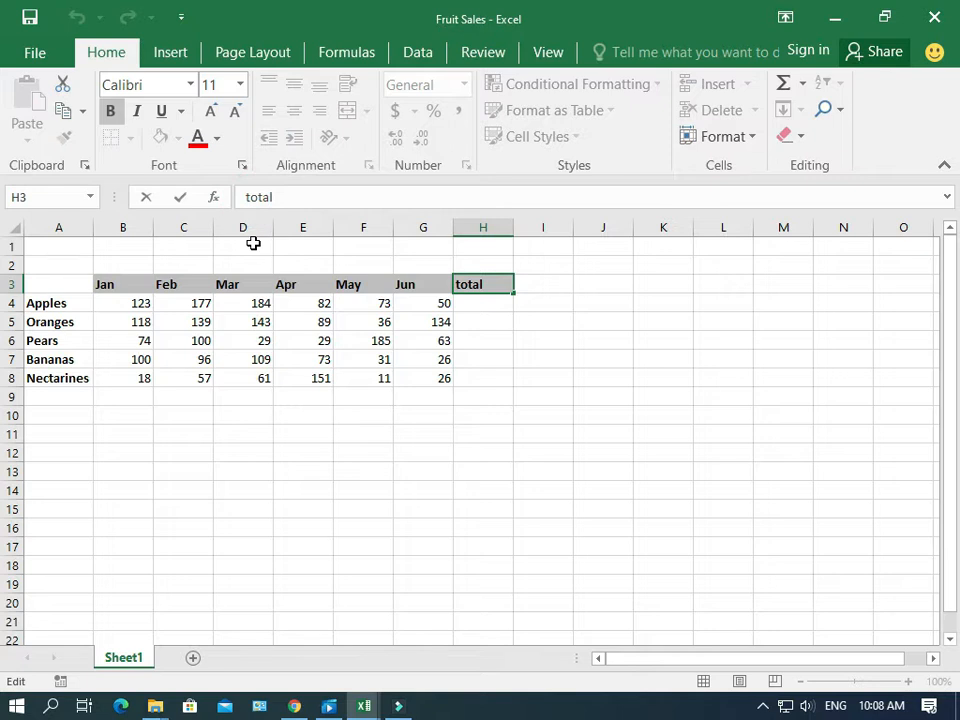
pyautogui.press('Delete')
pyautogui.write('T')
pyautogui.press('Return')
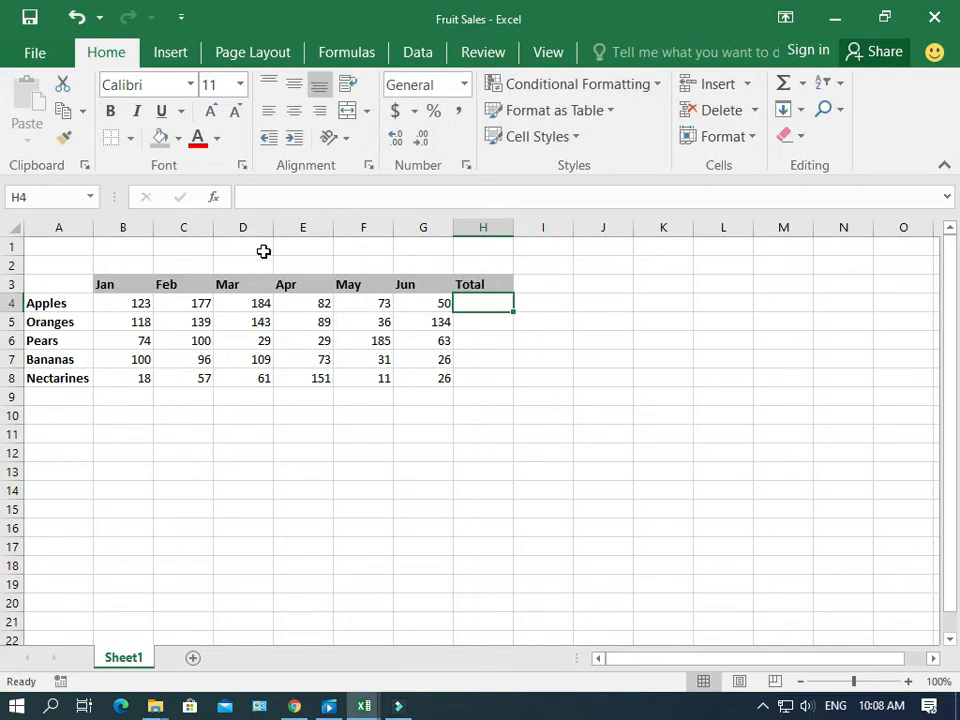
# Step: Enter the bold row label Total in cell A9, below Nectarines
pyautogui.click(43, 399)
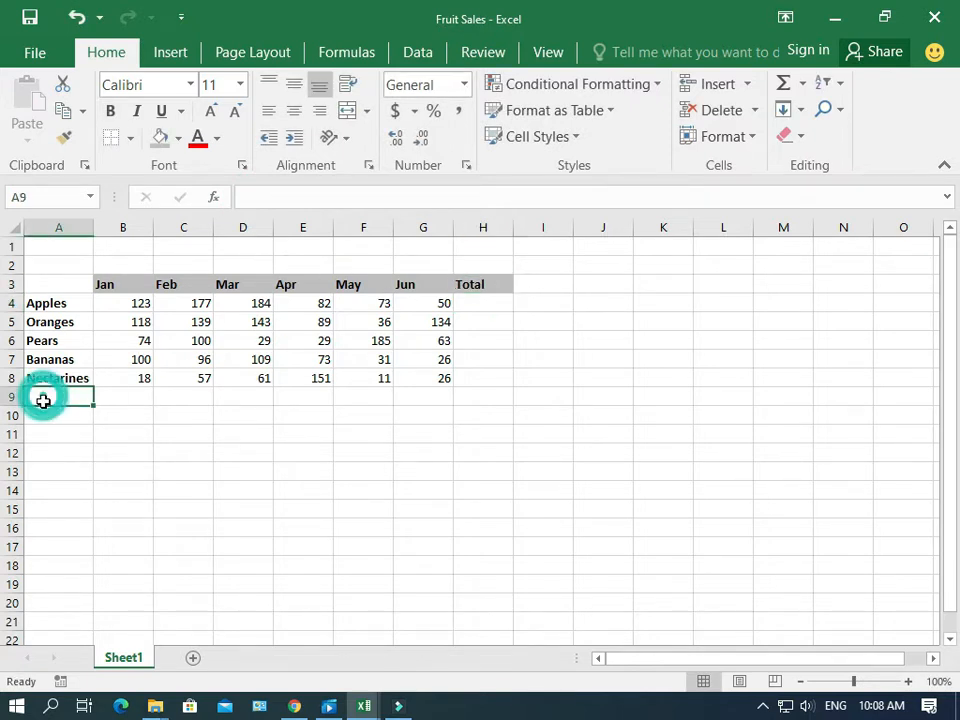
pyautogui.write('tot')
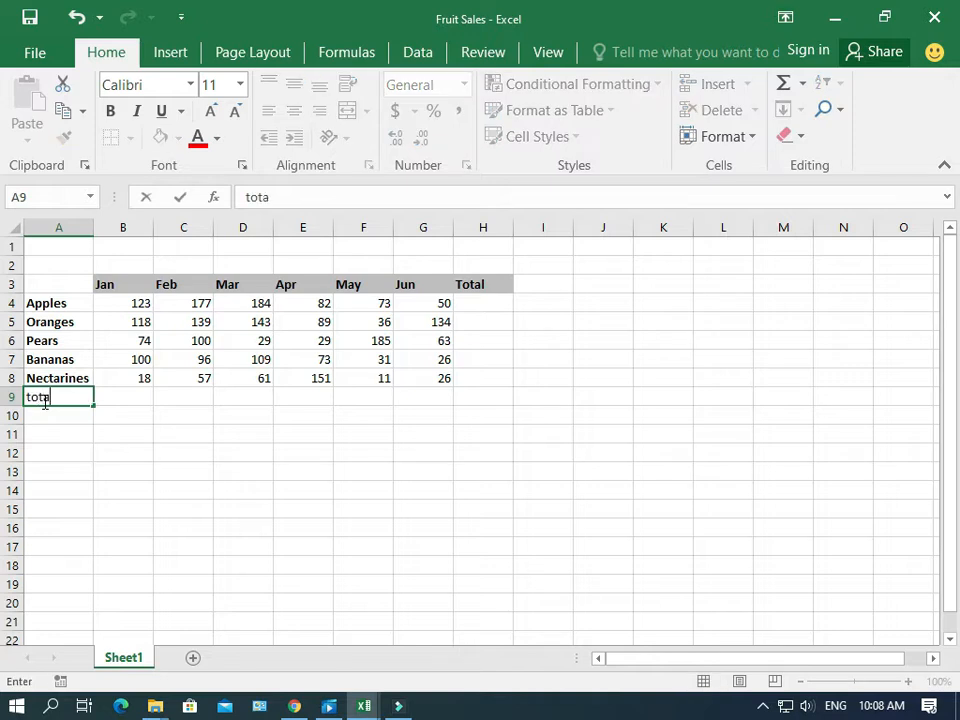
pyautogui.write('a')
pyautogui.press('Escape')
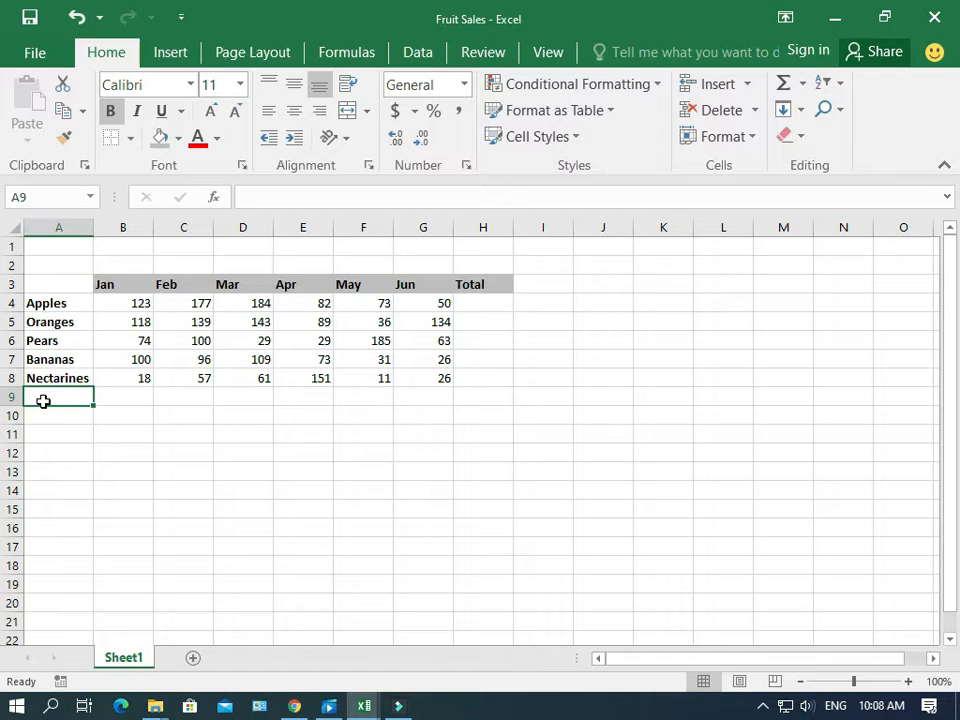
pyautogui.write('Total')
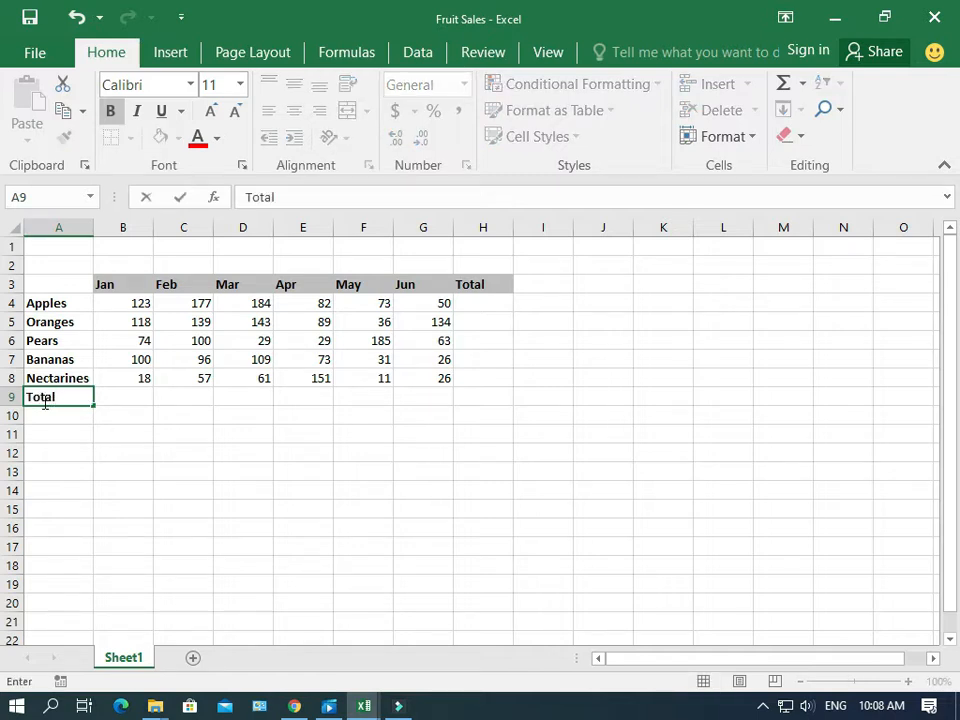
pyautogui.press('Return')
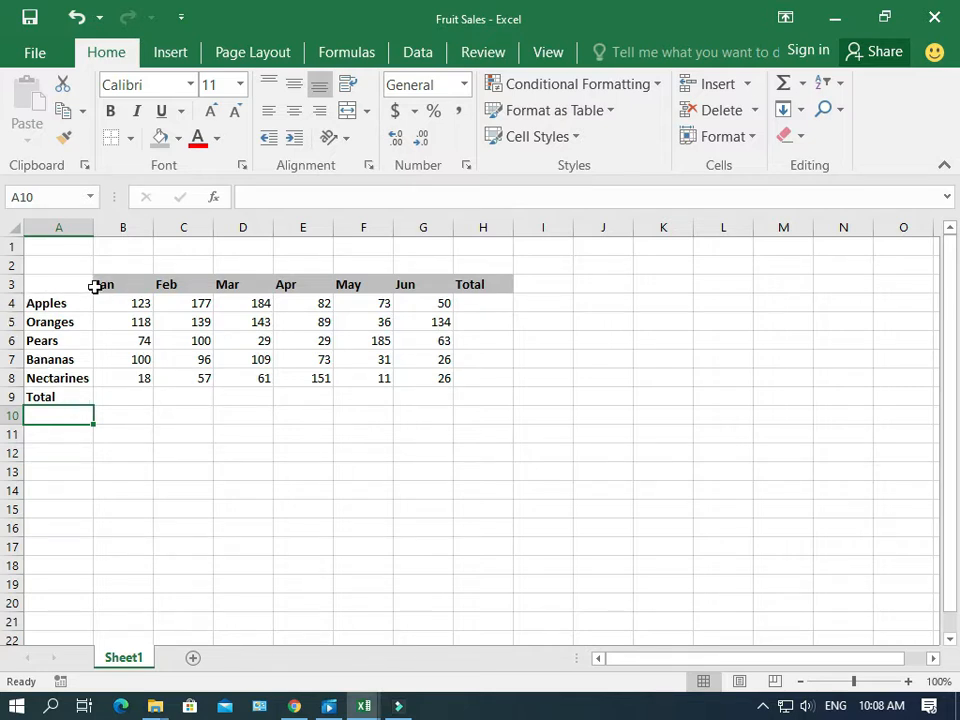
# Step: Apply a Top and Bottom Border to the heading cells B3 to H3
pyautogui.moveTo(99, 287); pyautogui.dragTo(484, 288)
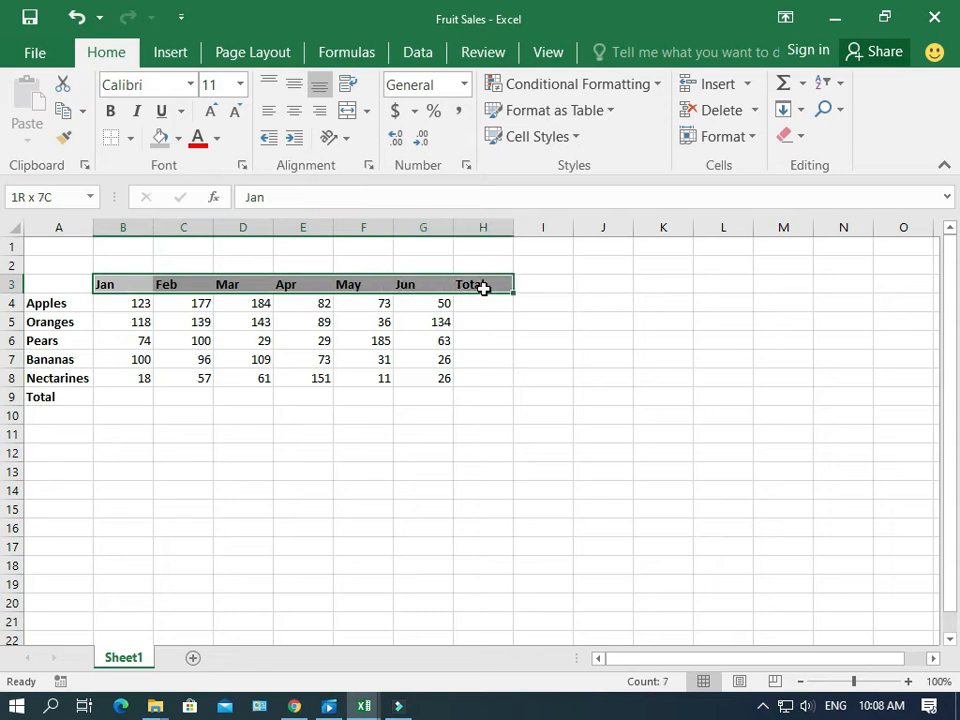
pyautogui.click(131, 139)
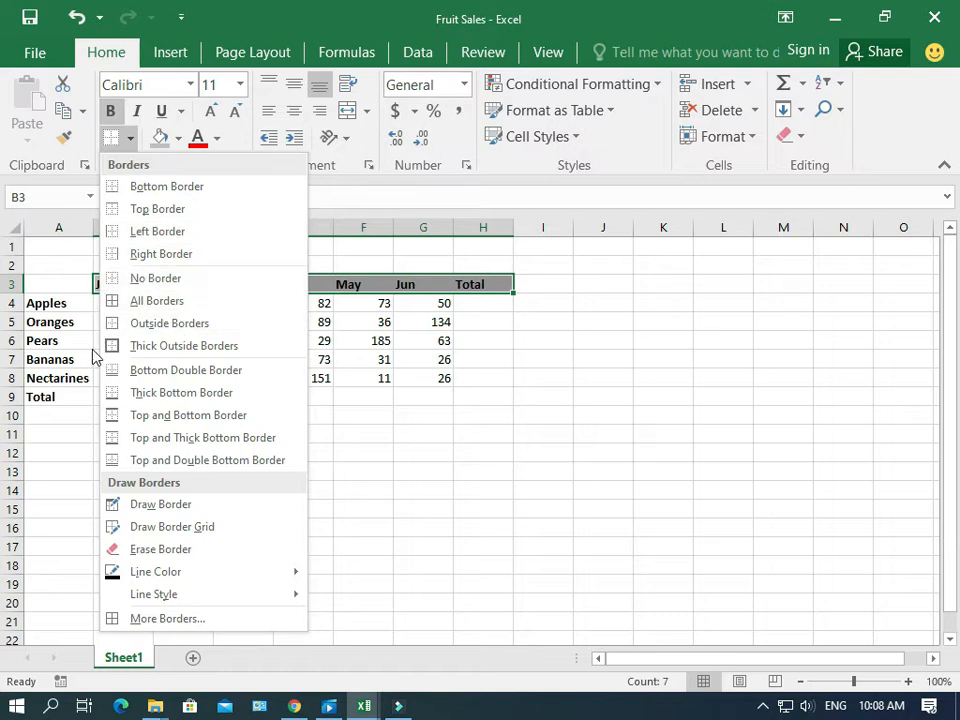
pyautogui.click(110, 418)
pyautogui.press('Down')
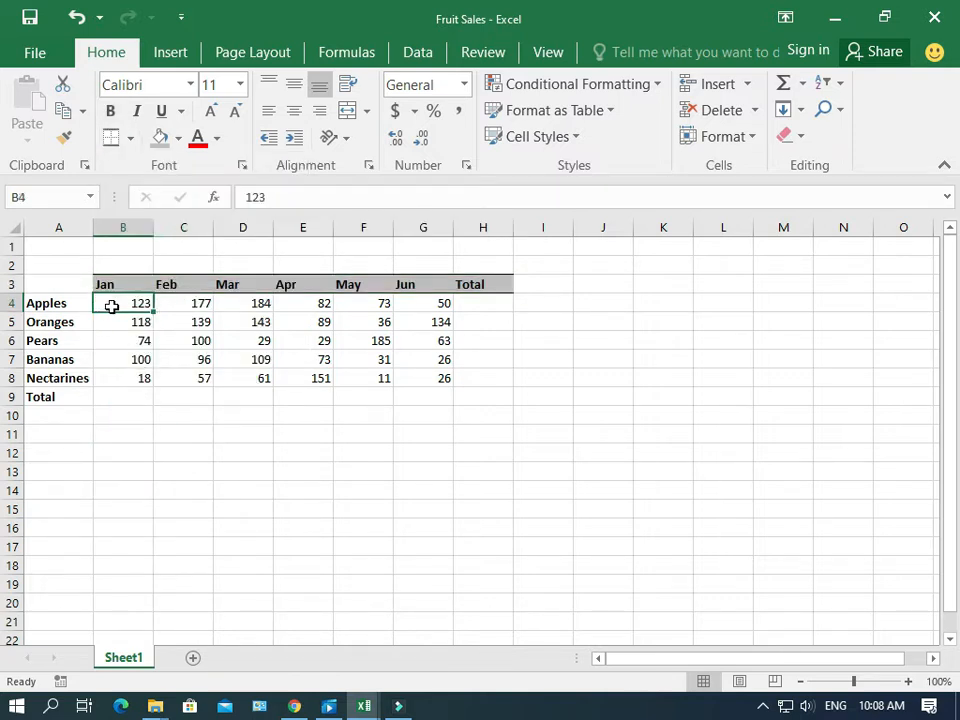
# Step: Draw a vertical border line between the row labels and the Jan column, from row 4 to row 9
pyautogui.moveTo(72, 307); pyautogui.dragTo(72, 400)
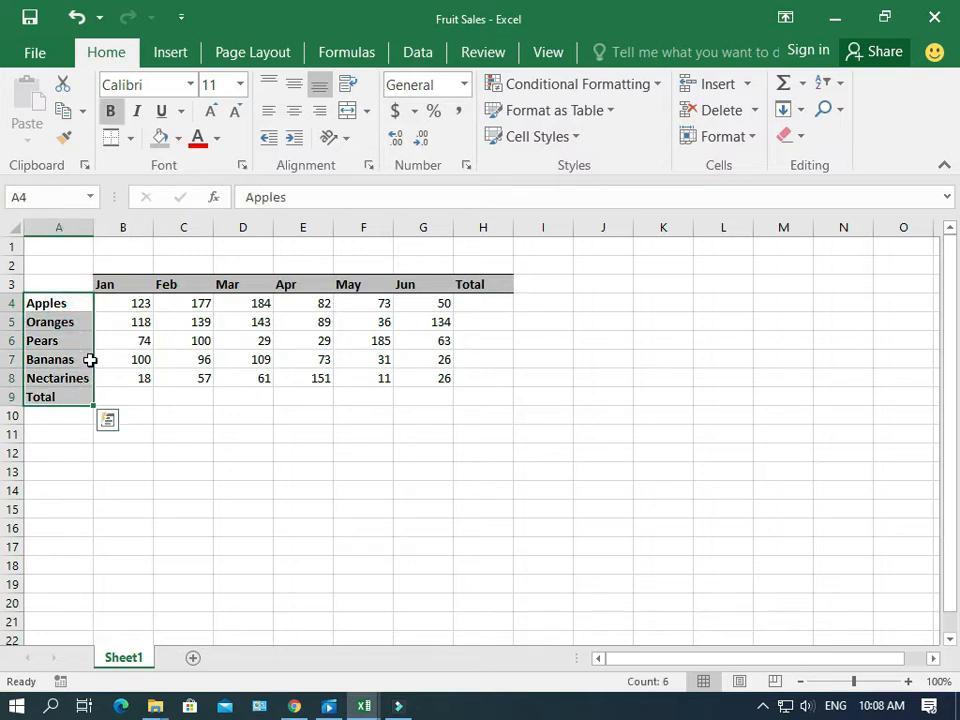
pyautogui.click(131, 139)
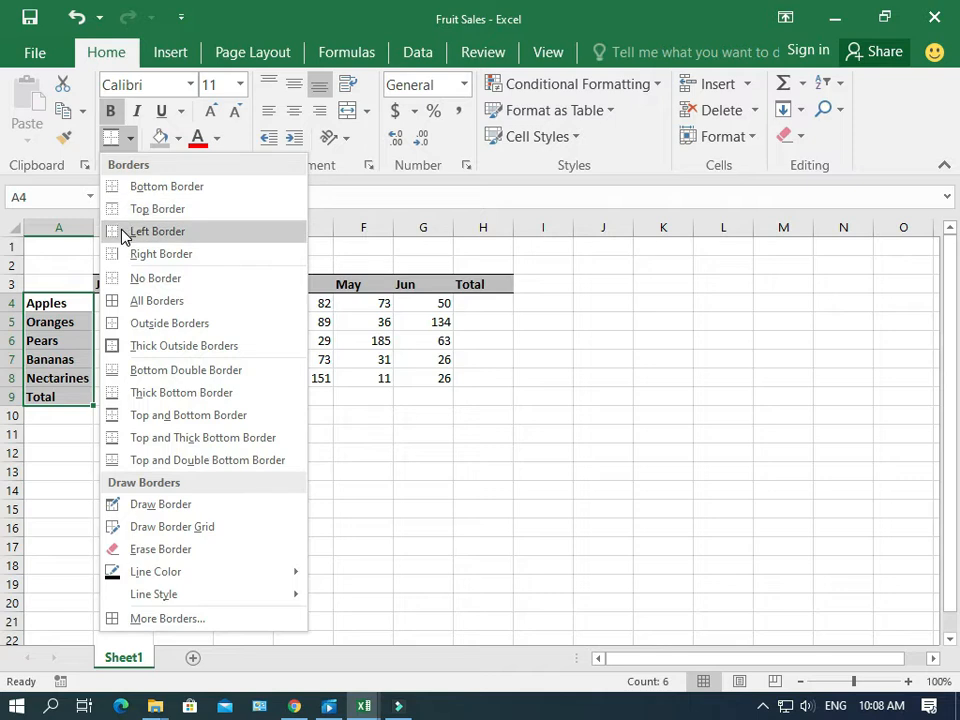
pyautogui.click(147, 506)
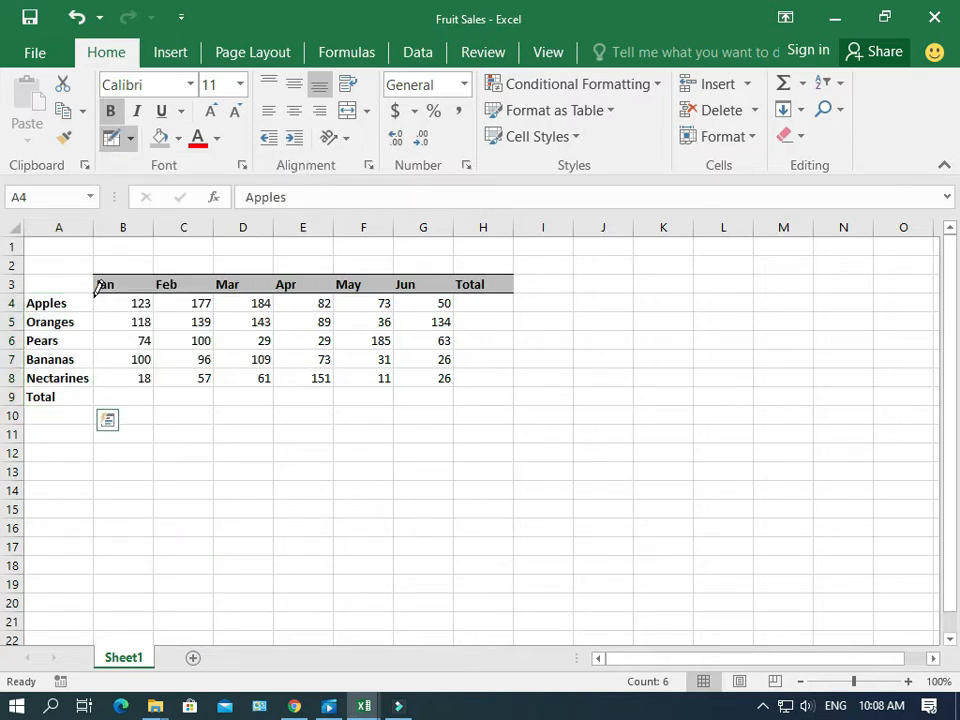
pyautogui.moveTo(95, 290); pyautogui.dragTo(102, 388)
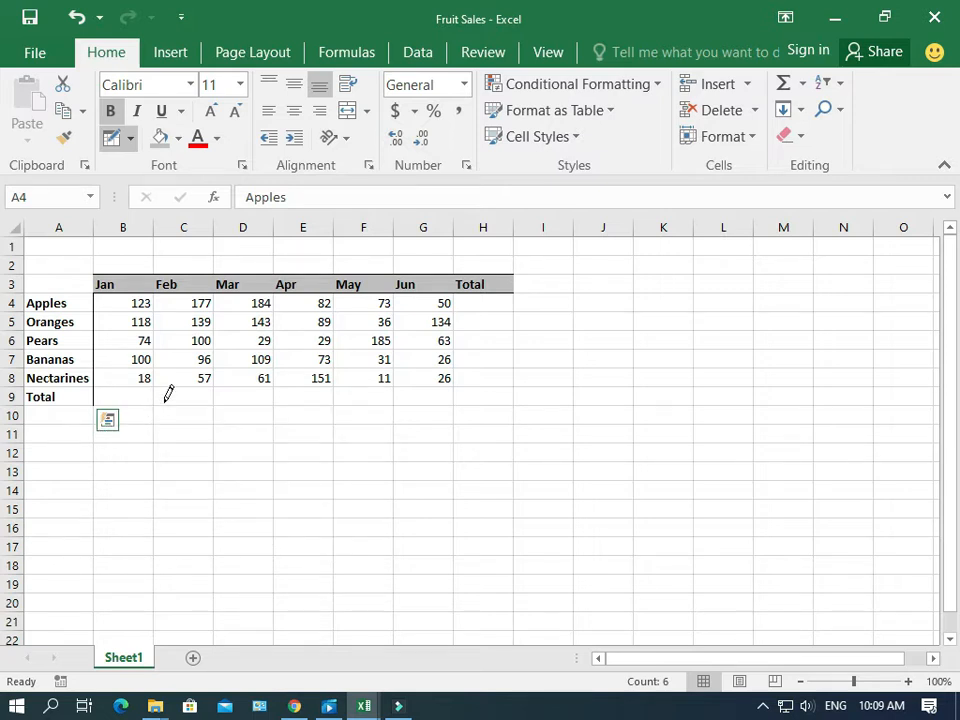
pyautogui.press('Escape')
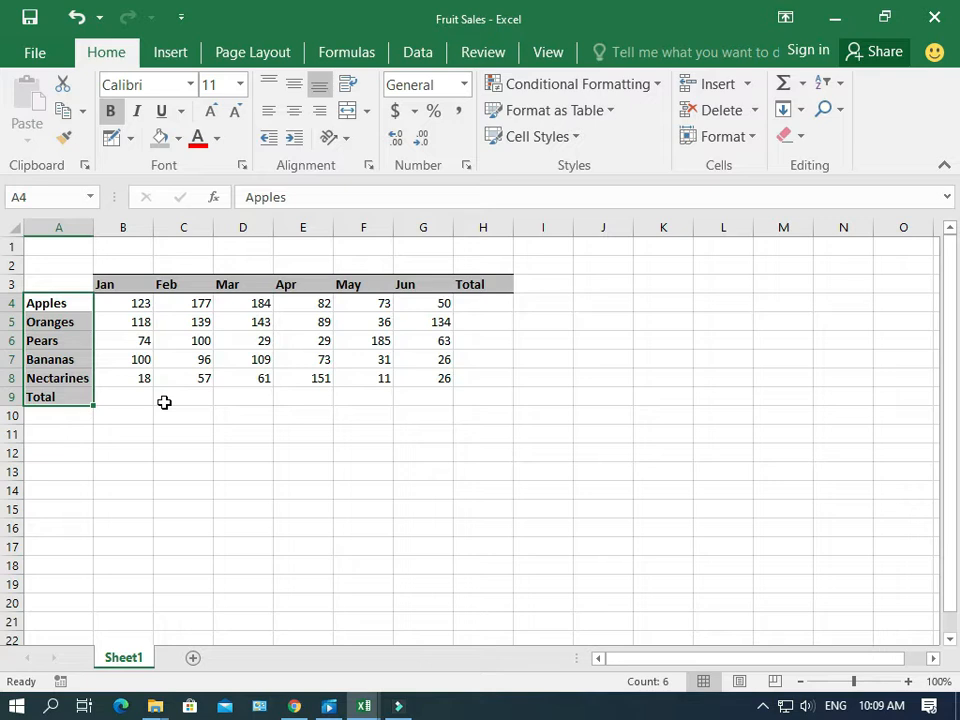
# Step: Apply a Bottom Double Border to the Nectarines figures in cells B8 to G8
pyautogui.moveTo(117, 381); pyautogui.dragTo(420, 379)
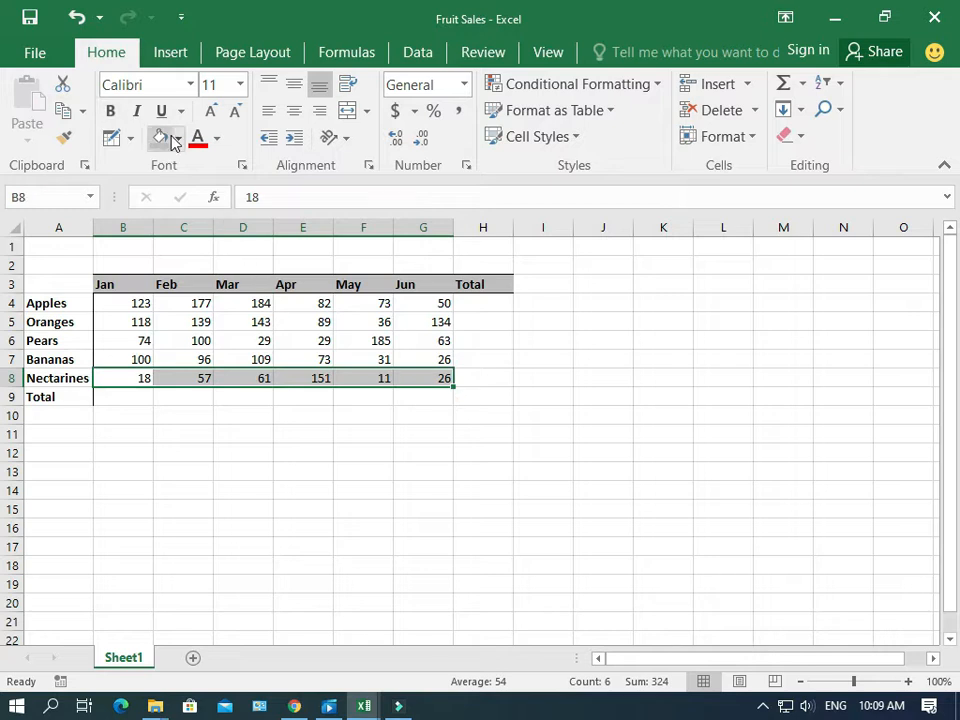
pyautogui.click(130, 140)
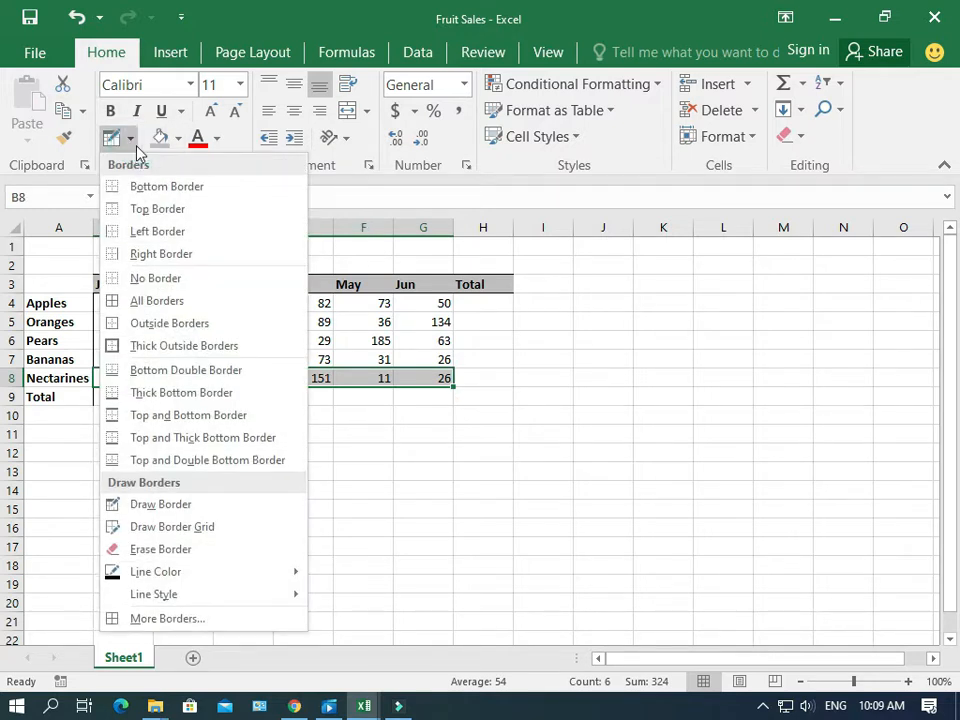
pyautogui.click(157, 370)
# Step: Add a double-line right border to the Jun figures in cells G4 to G8
pyautogui.click(420, 305)
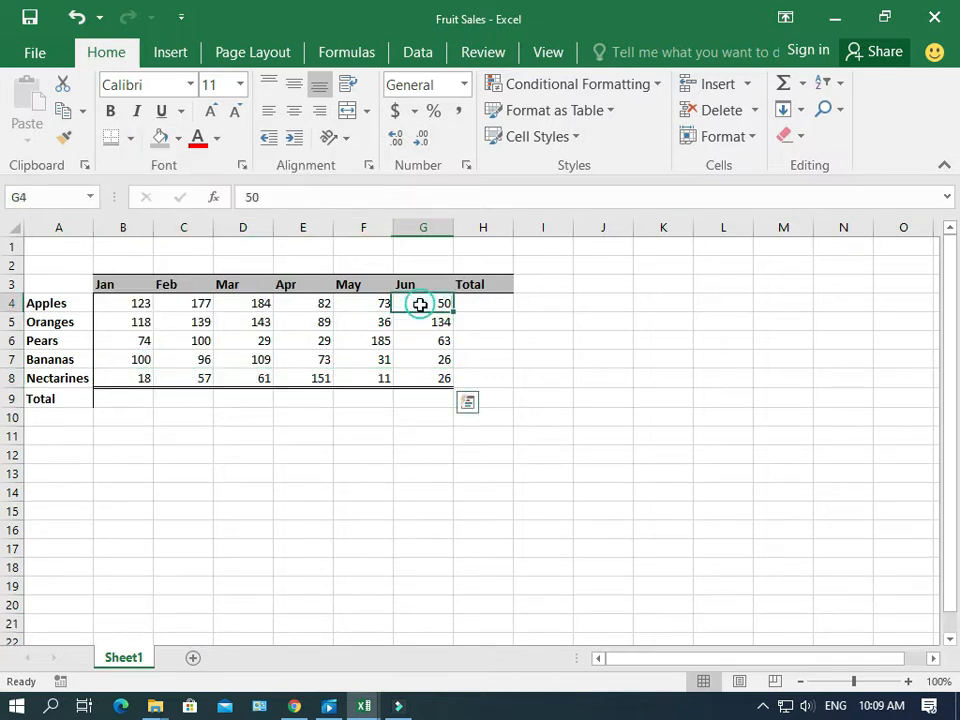
pyautogui.moveTo(420, 305); pyautogui.dragTo(420, 376)
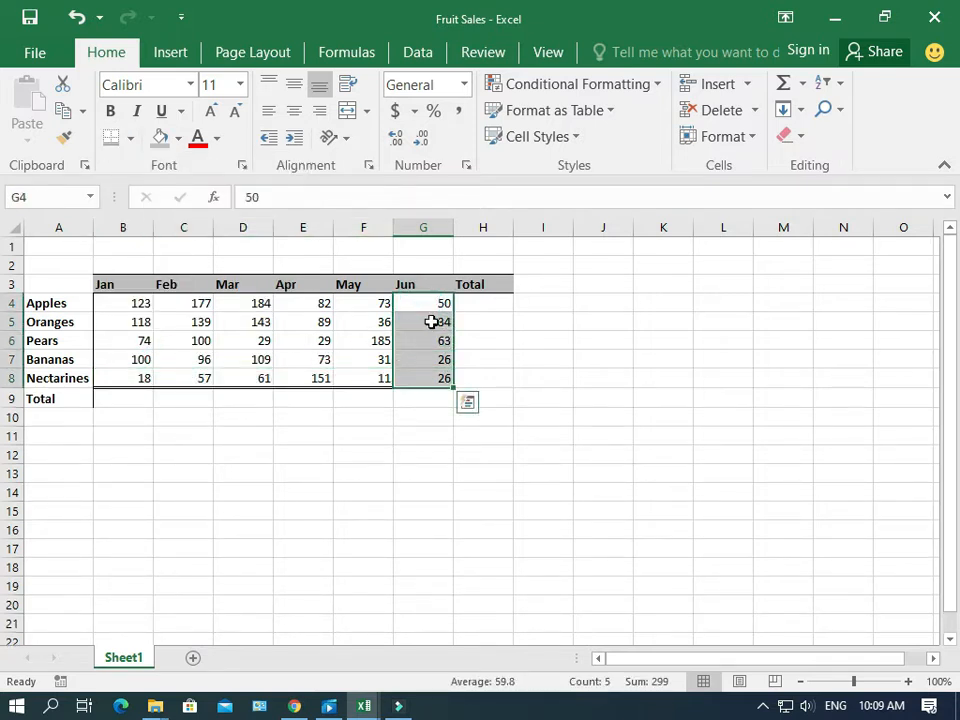
pyautogui.click(131, 143)
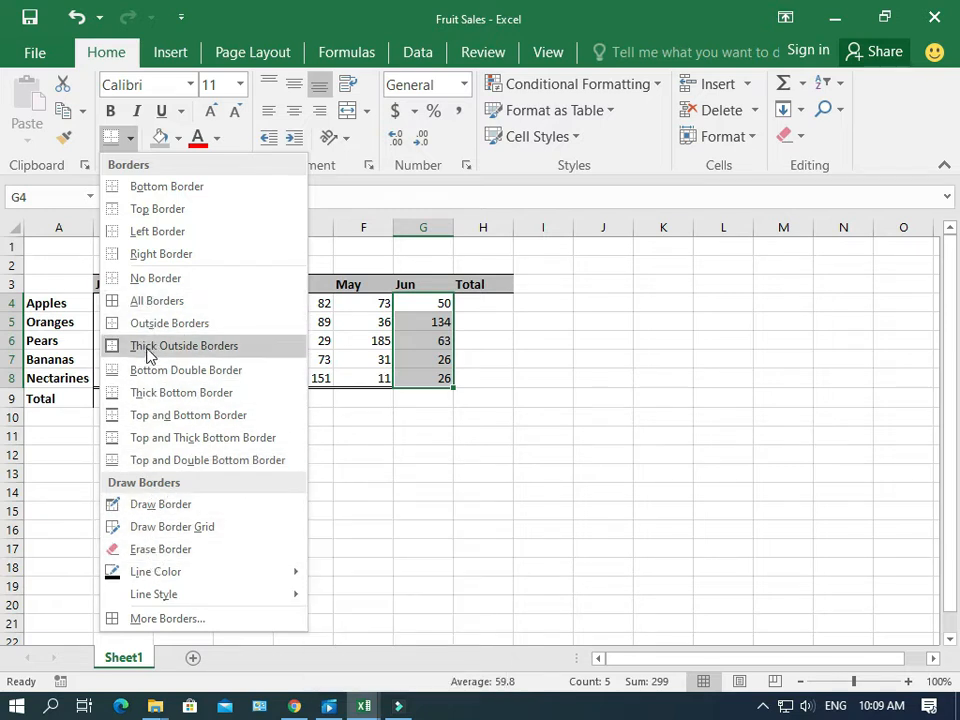
pyautogui.moveTo(143, 603)
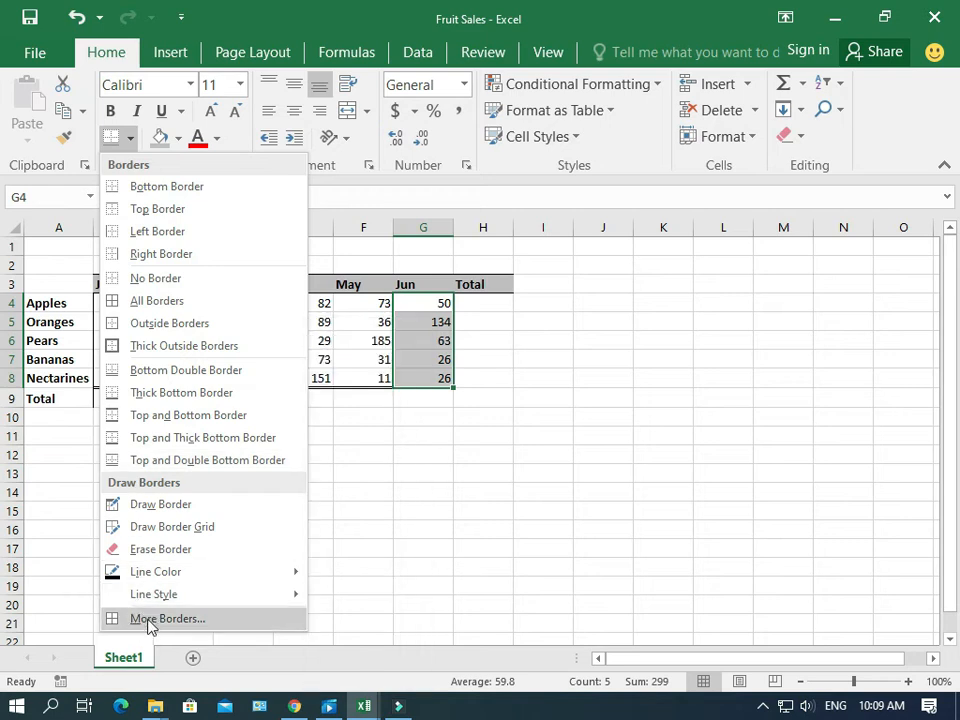
pyautogui.click(158, 620)
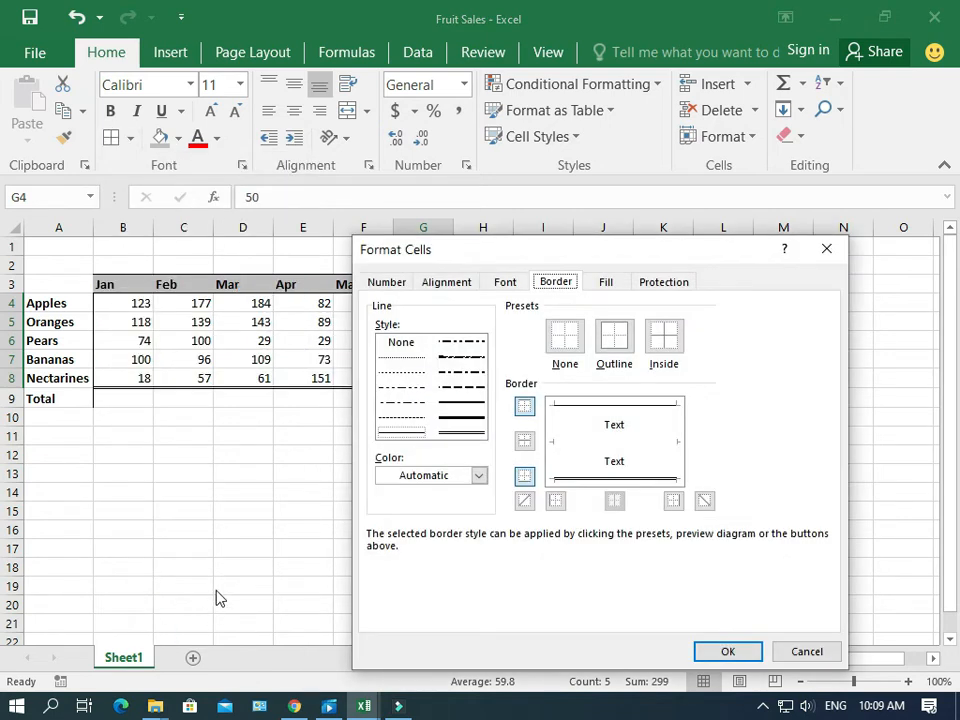
pyautogui.moveTo(476, 249); pyautogui.dragTo(384, 236)
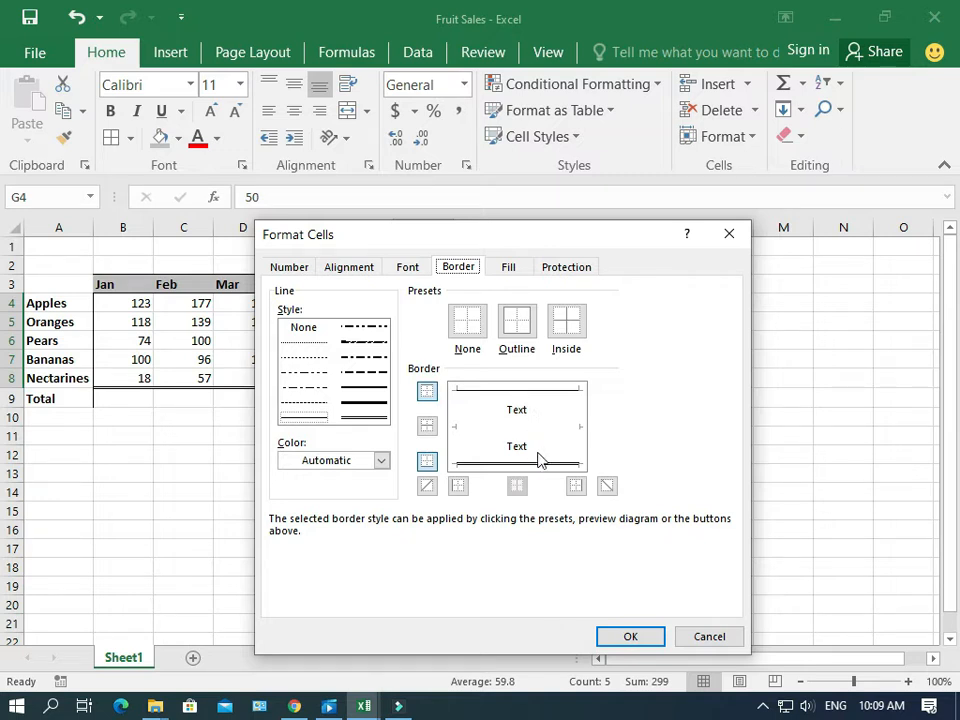
pyautogui.click(580, 415)
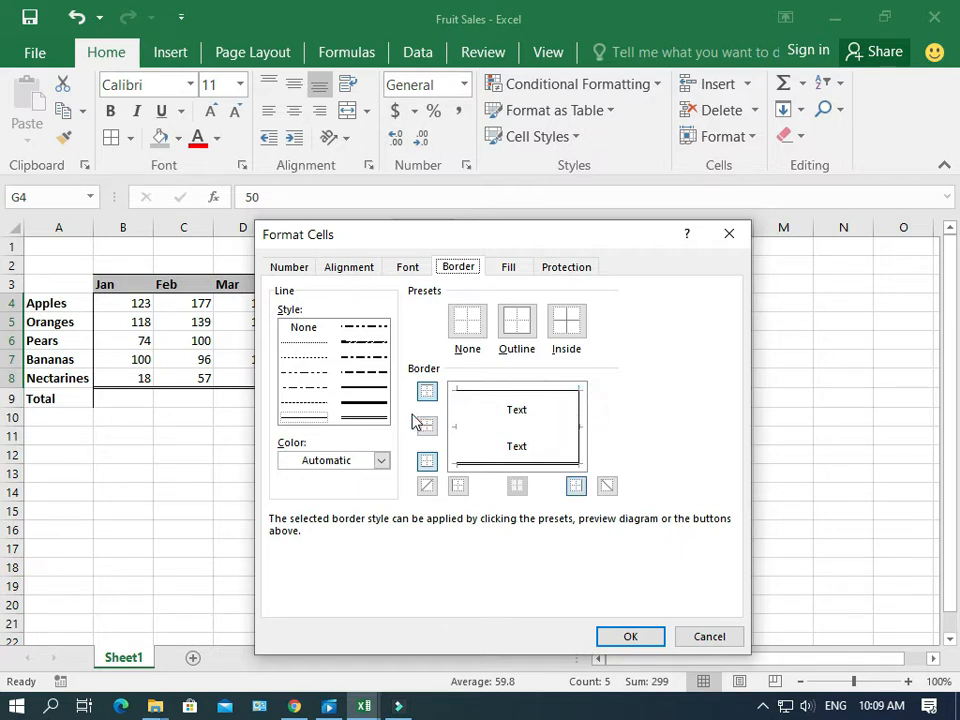
pyautogui.click(373, 420)
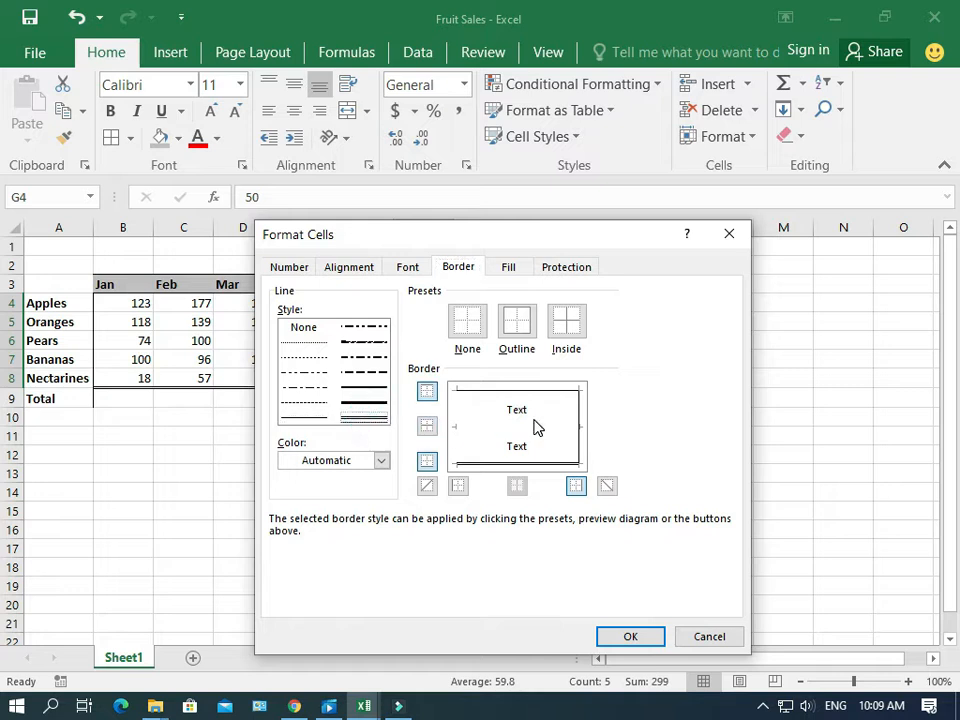
pyautogui.click(377, 418)
pyautogui.click(578, 418)
pyautogui.click(645, 632)
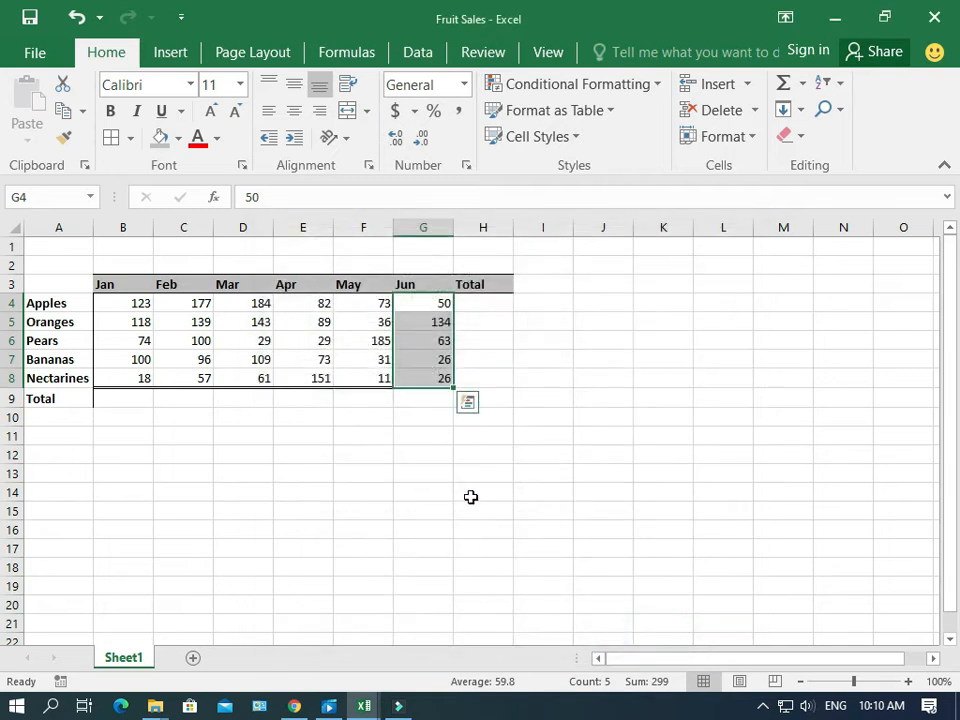
pyautogui.click(470, 497)
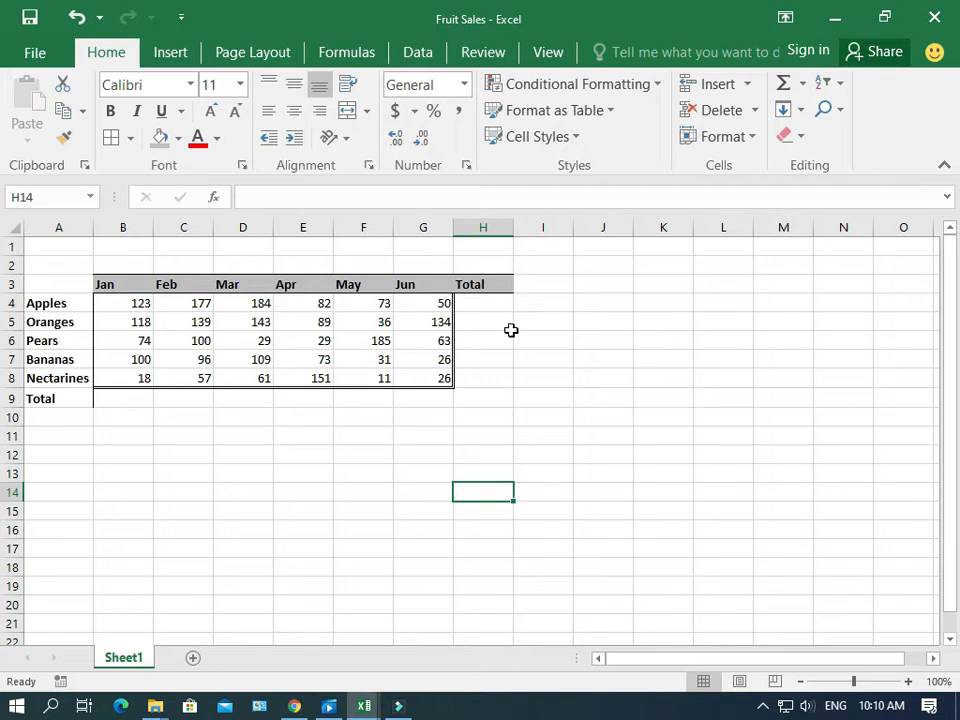
pyautogui.click(478, 304)
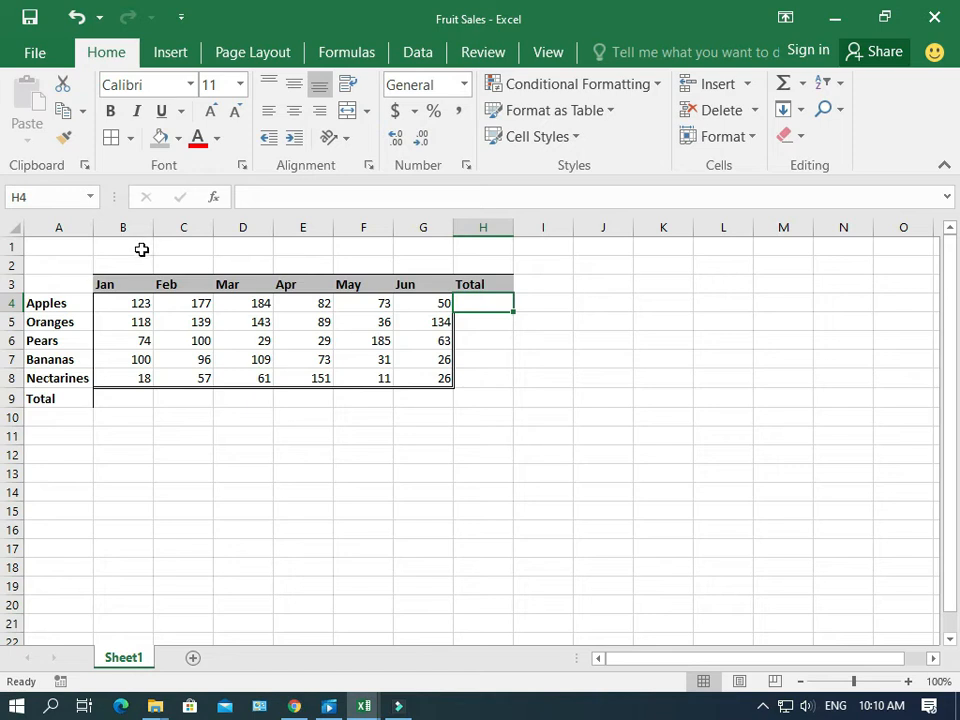
pyautogui.click(63, 248)
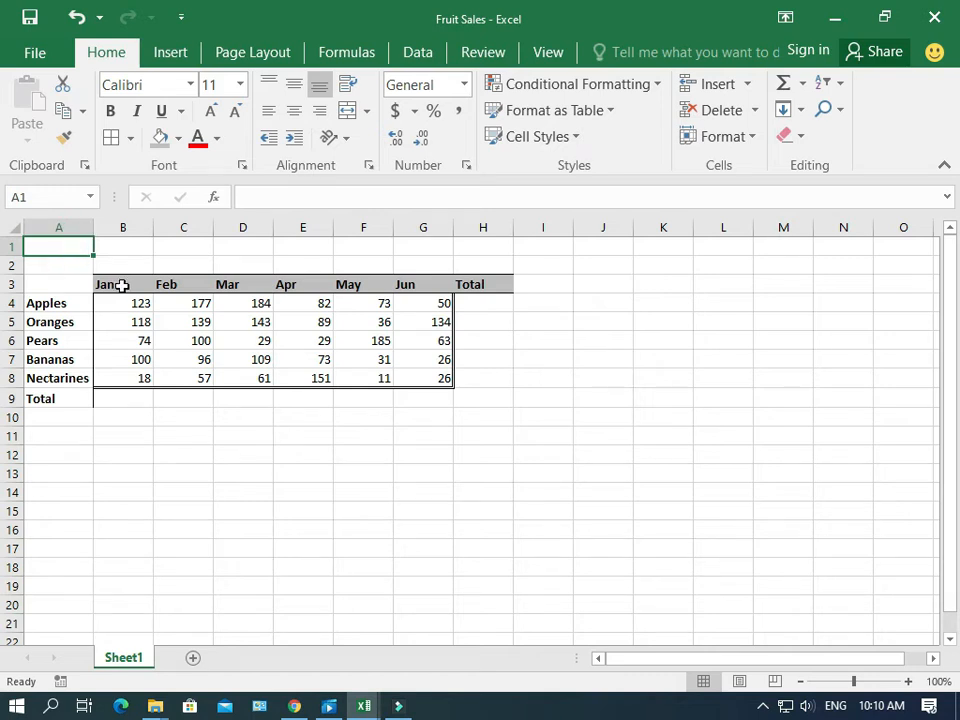
pyautogui.click(472, 304)
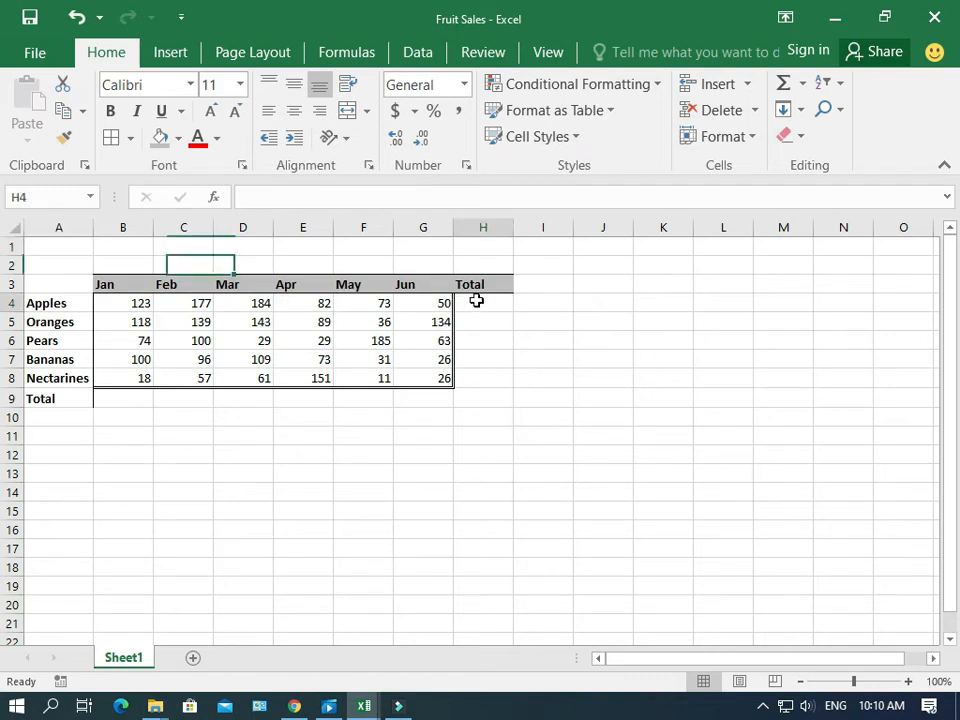
# Step: Merge and center cells A1 to H1 above the table
pyautogui.hotkey('ctrl', 'Home')
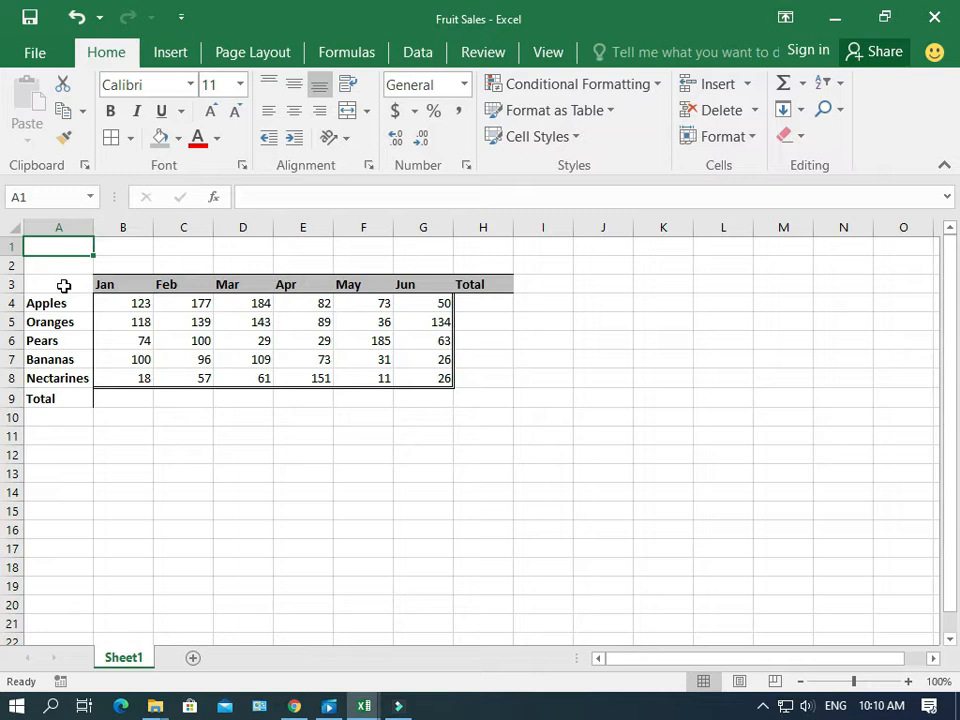
pyautogui.hotkey('shift', 'Right')
pyautogui.hotkey('shift', 'Right')
pyautogui.hotkey('shift', 'Right')
pyautogui.hotkey('shift', 'Right')
pyautogui.hotkey('shift', 'Right')
pyautogui.hotkey('shift', 'Right')
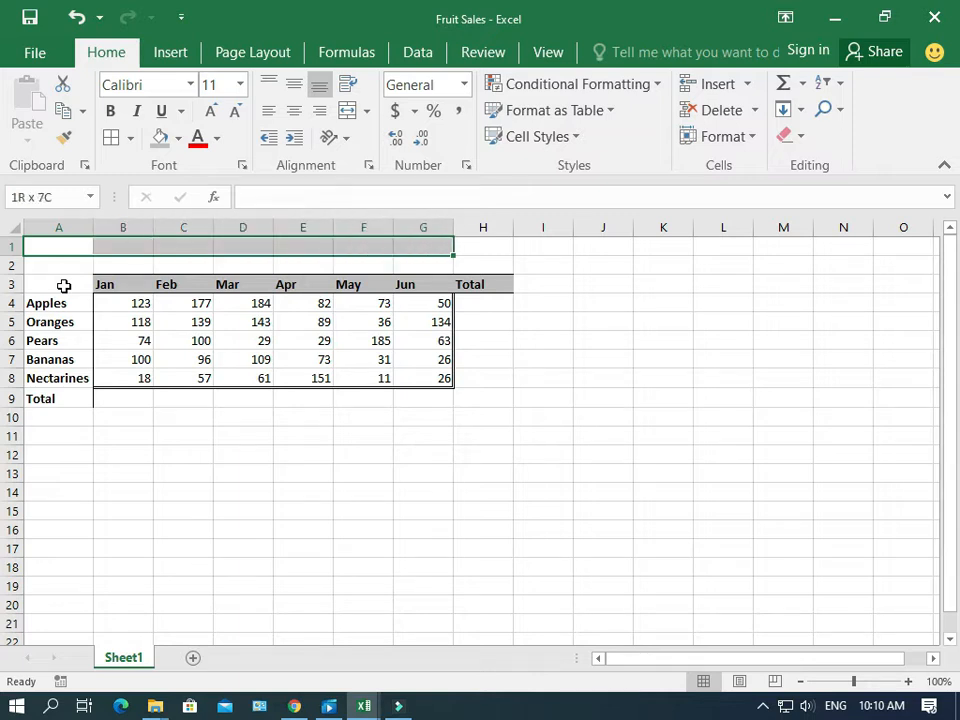
pyautogui.hotkey('shift', 'Right')
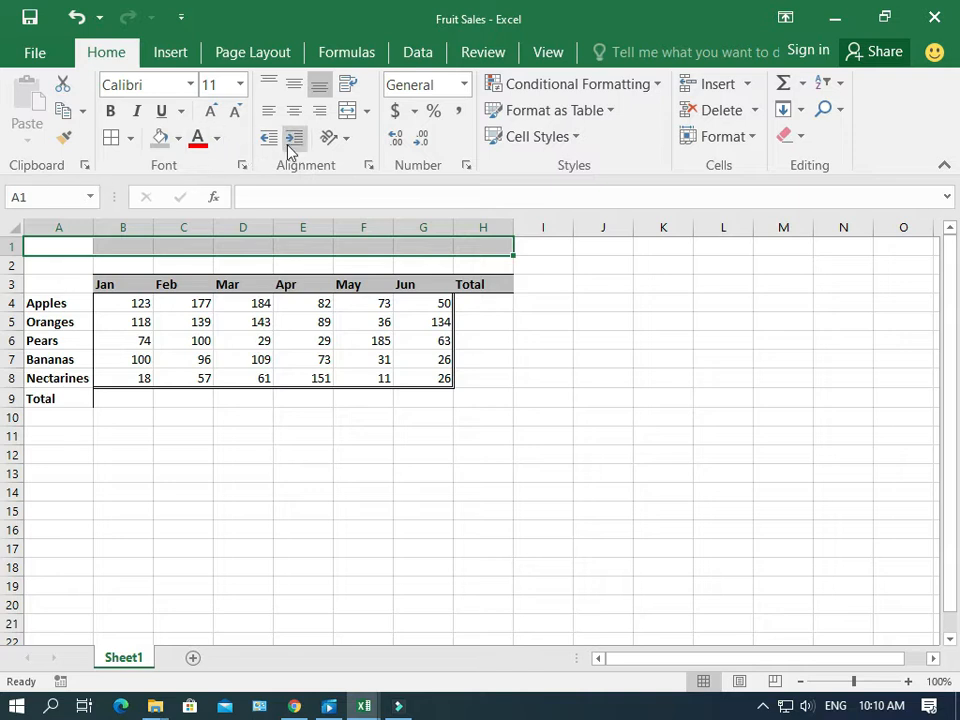
pyautogui.click(367, 112)
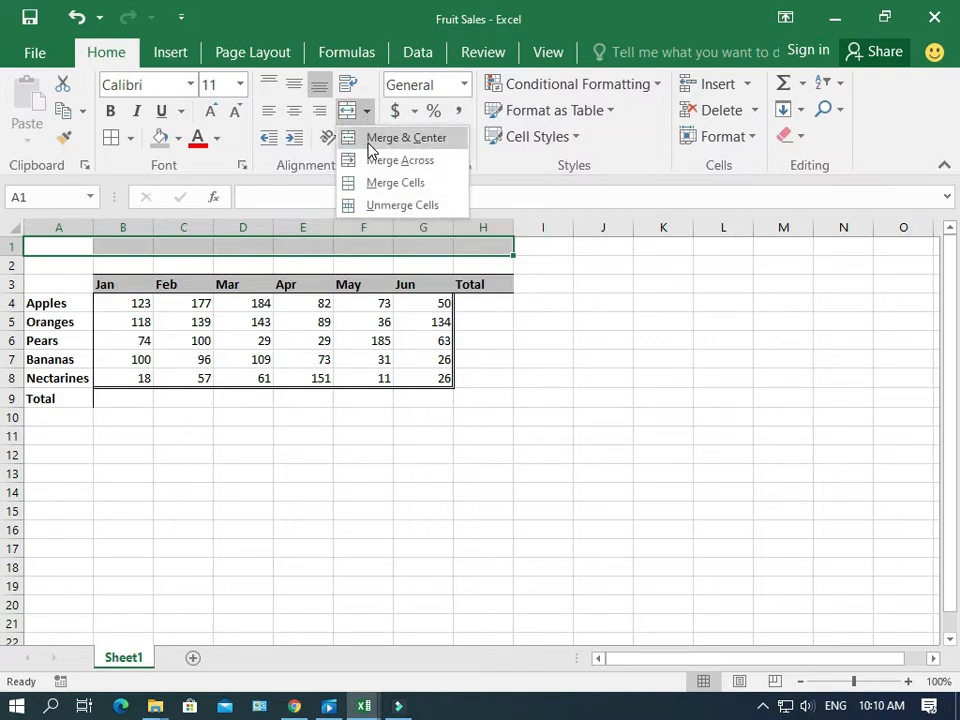
pyautogui.click(370, 151)
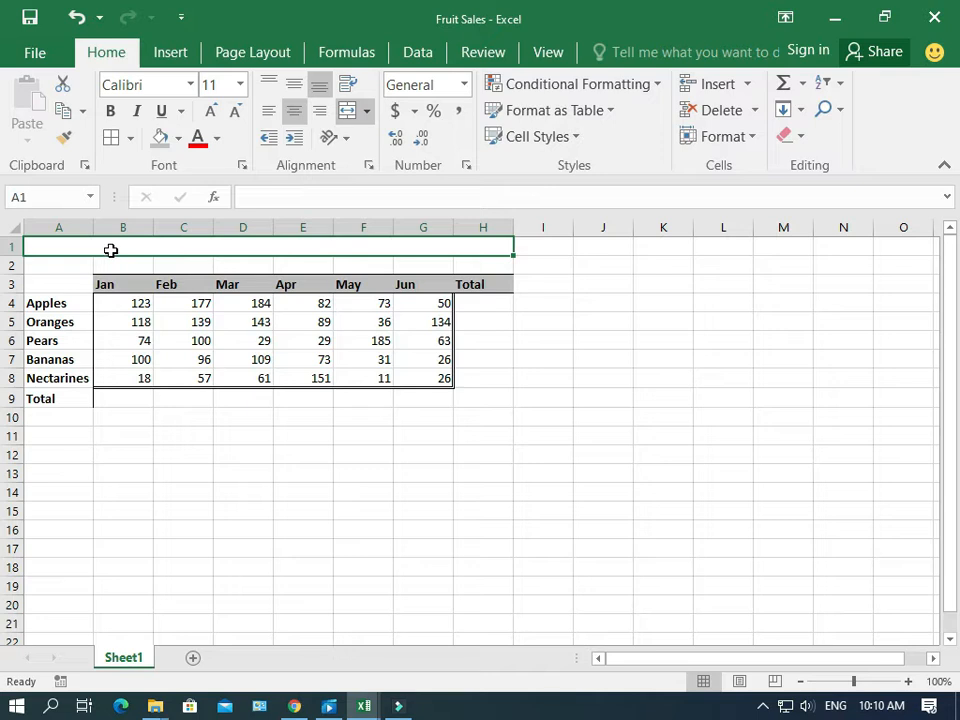
# Step: Enter the title Monthly Fruit Sales in the merged cell A1
pyautogui.write('Mon')
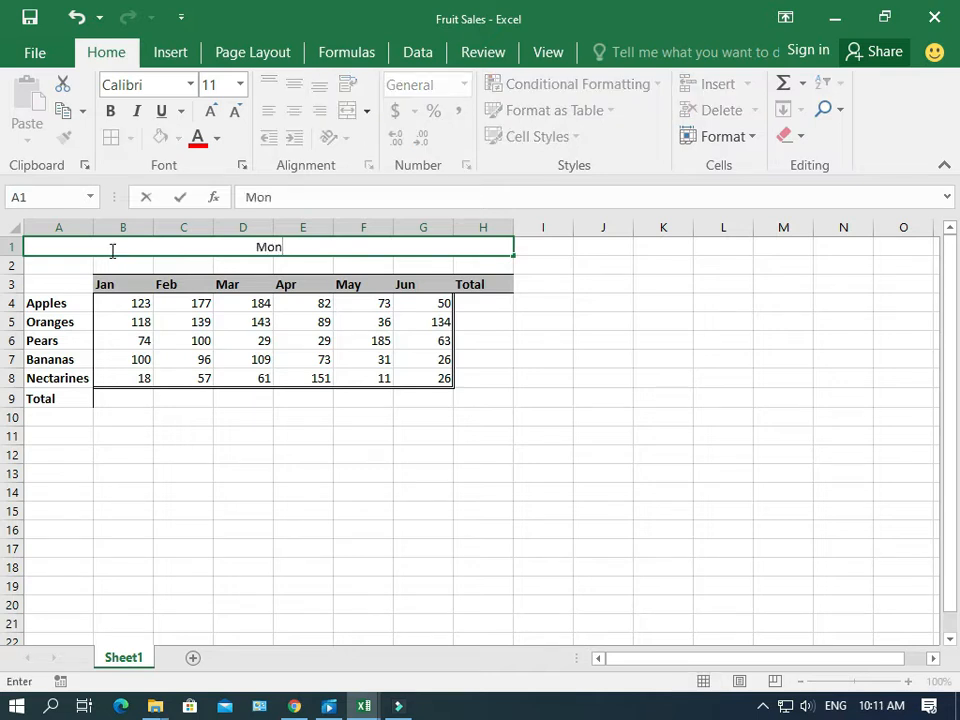
pyautogui.write('thly')
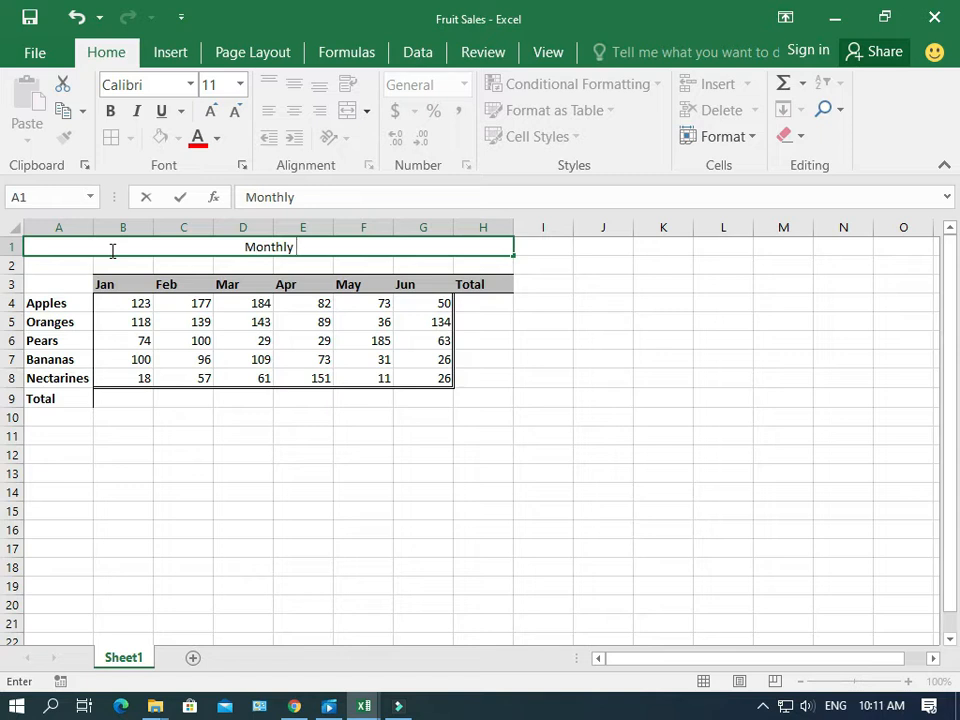
pyautogui.write(' Fruit S')
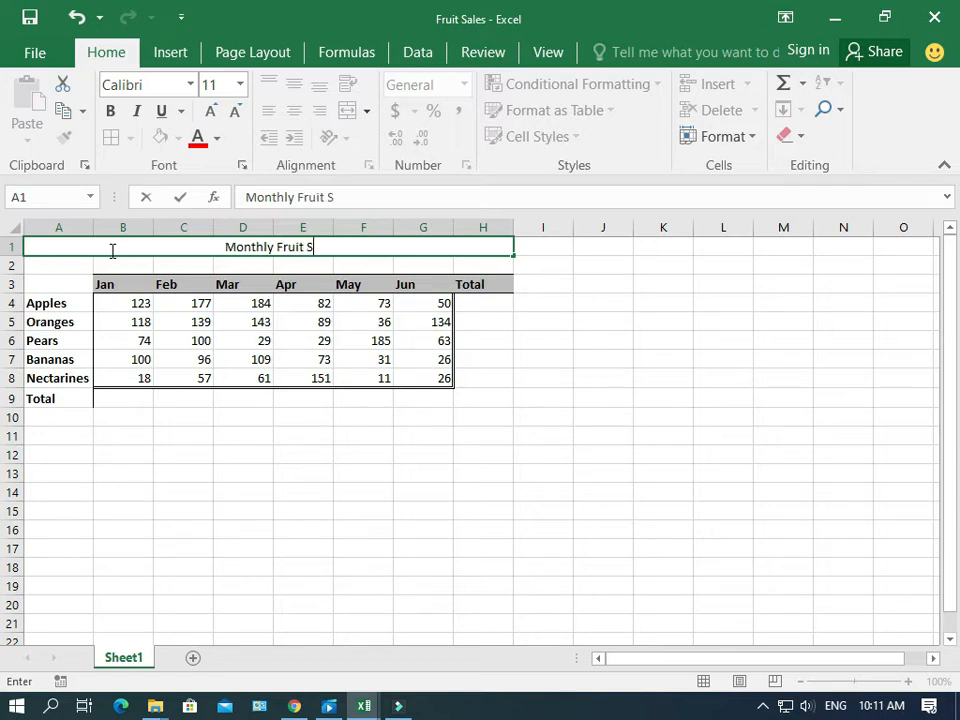
pyautogui.write('ales')
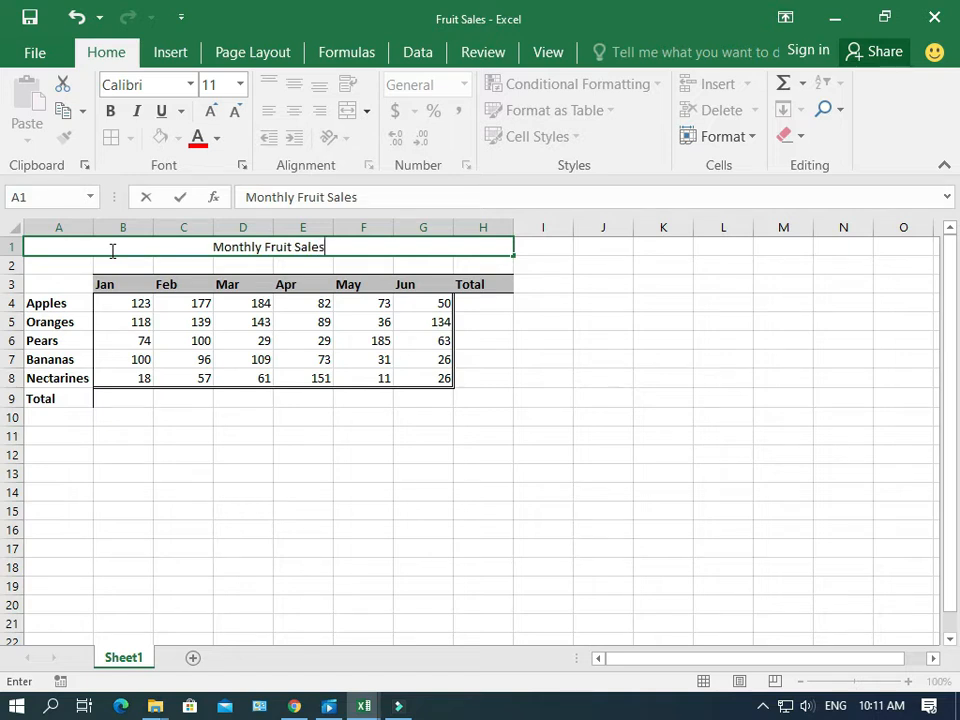
pyautogui.press('Return')
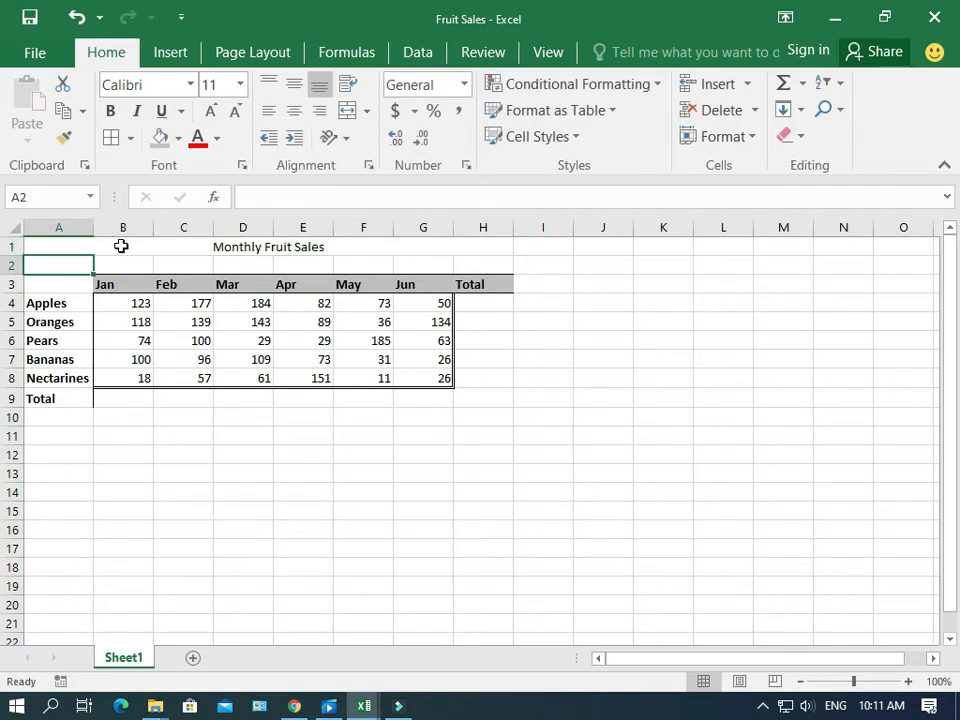
# Step: Make the Monthly Fruit Sales title bold and set its font size to 14
pyautogui.click(121, 246)
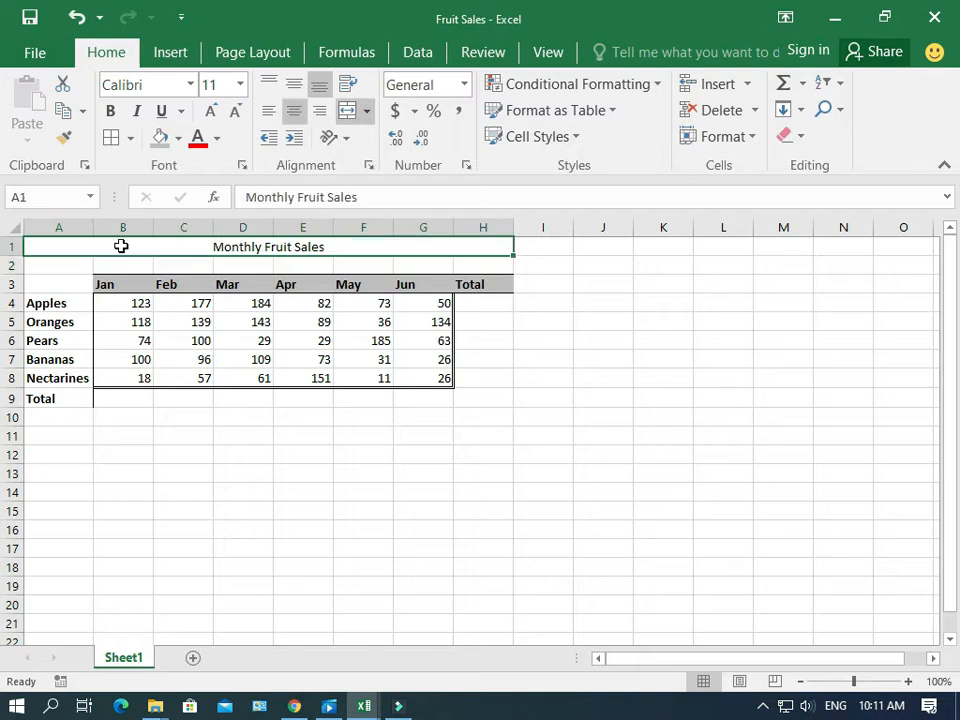
pyautogui.click(112, 114)
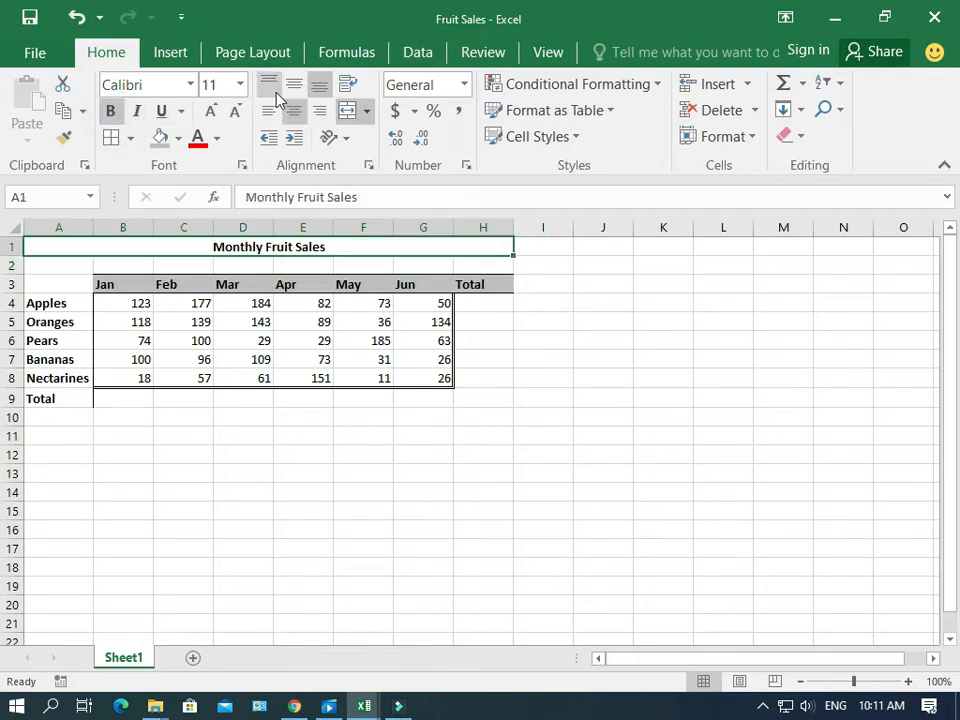
pyautogui.click(240, 84)
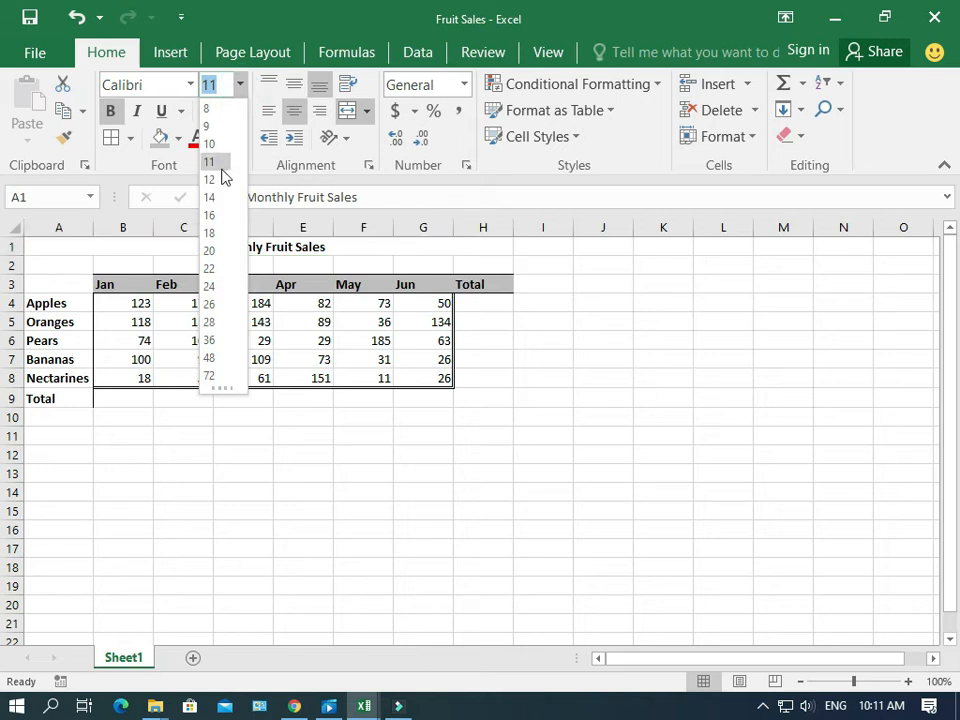
pyautogui.click(222, 200)
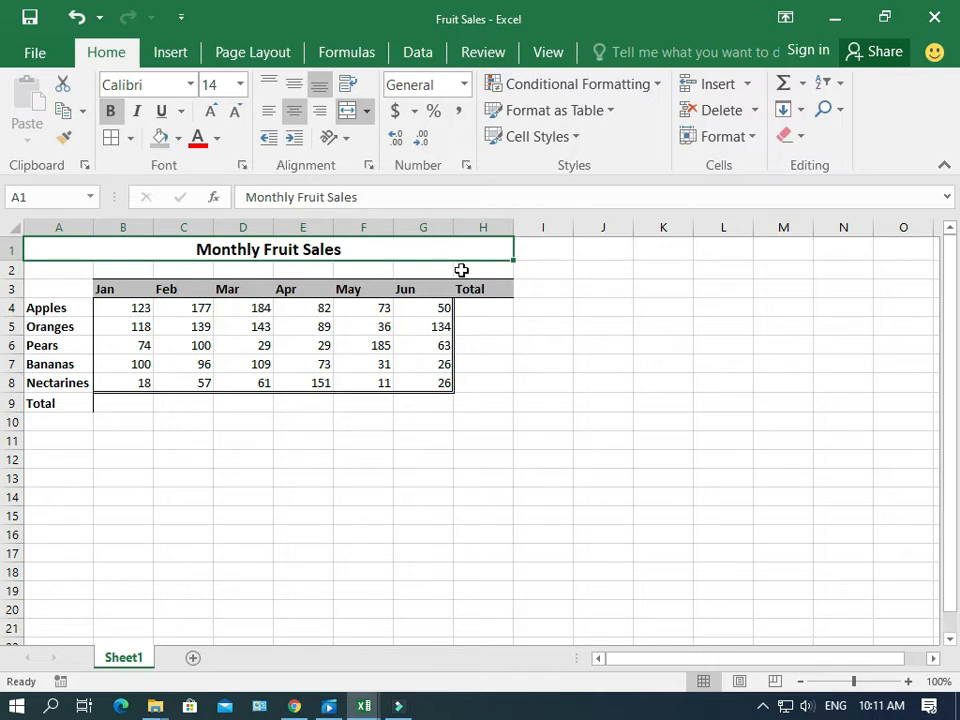
pyautogui.click(477, 309)
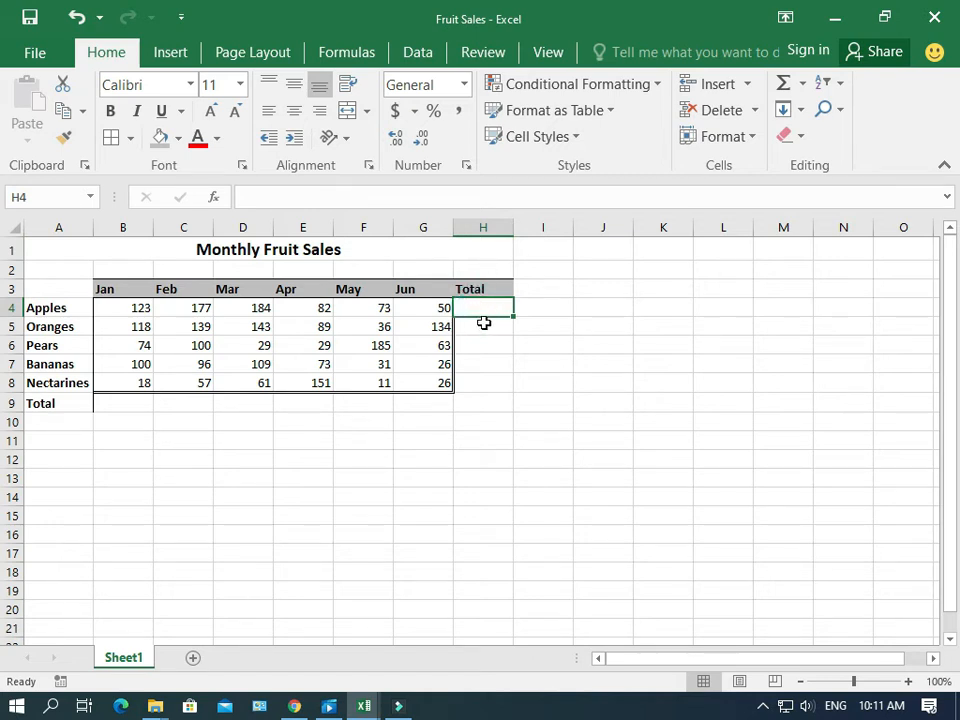
pyautogui.press('Up')
pyautogui.press('Down')
pyautogui.moveTo(442, 309); pyautogui.dragTo(97, 314)
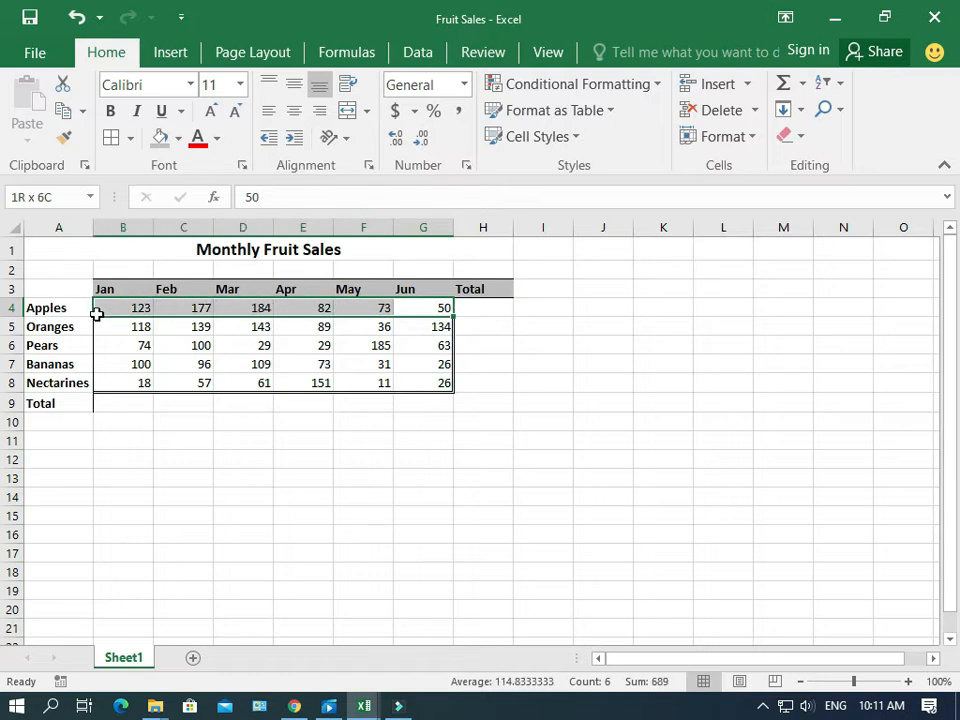
# Step: Begin a formula with an equals sign in cell H4, the Total for Apples
pyautogui.click(480, 315)
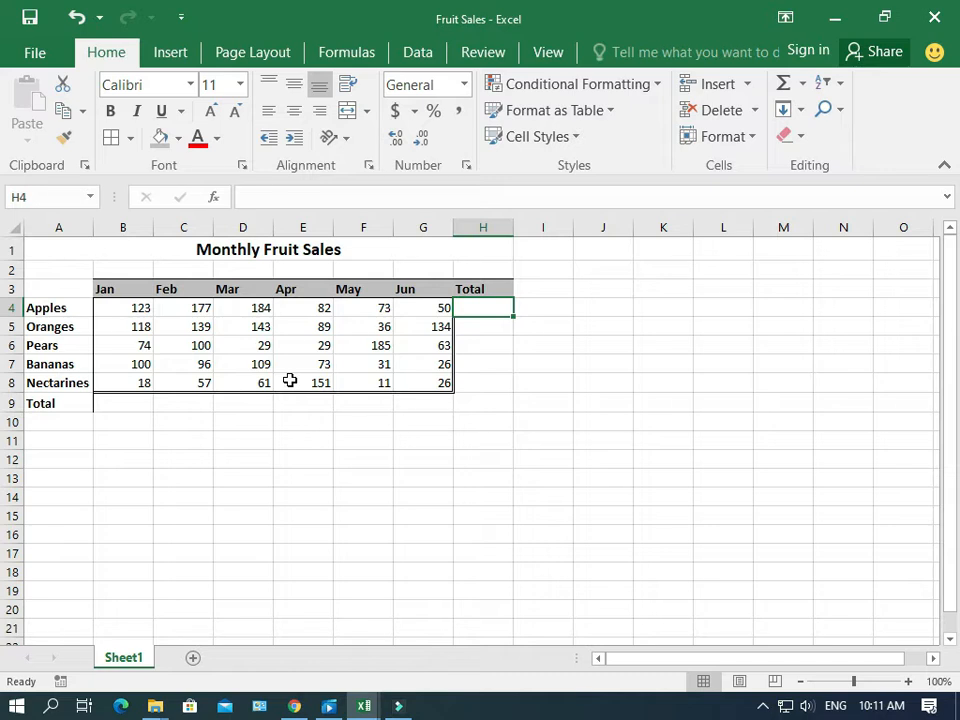
pyautogui.write('=')
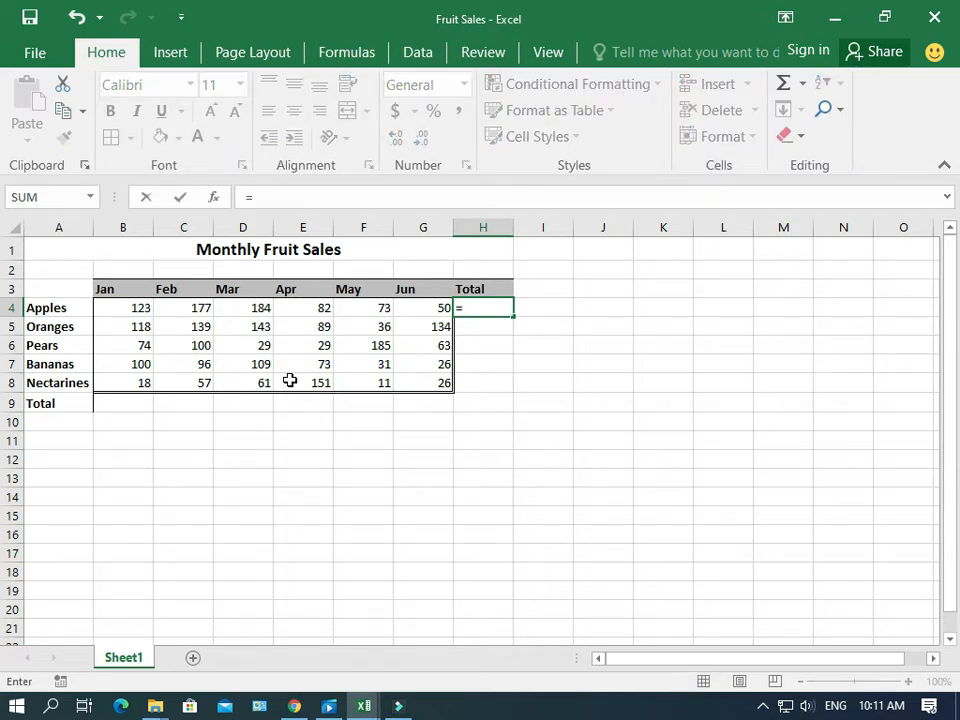
pyautogui.write('b4')
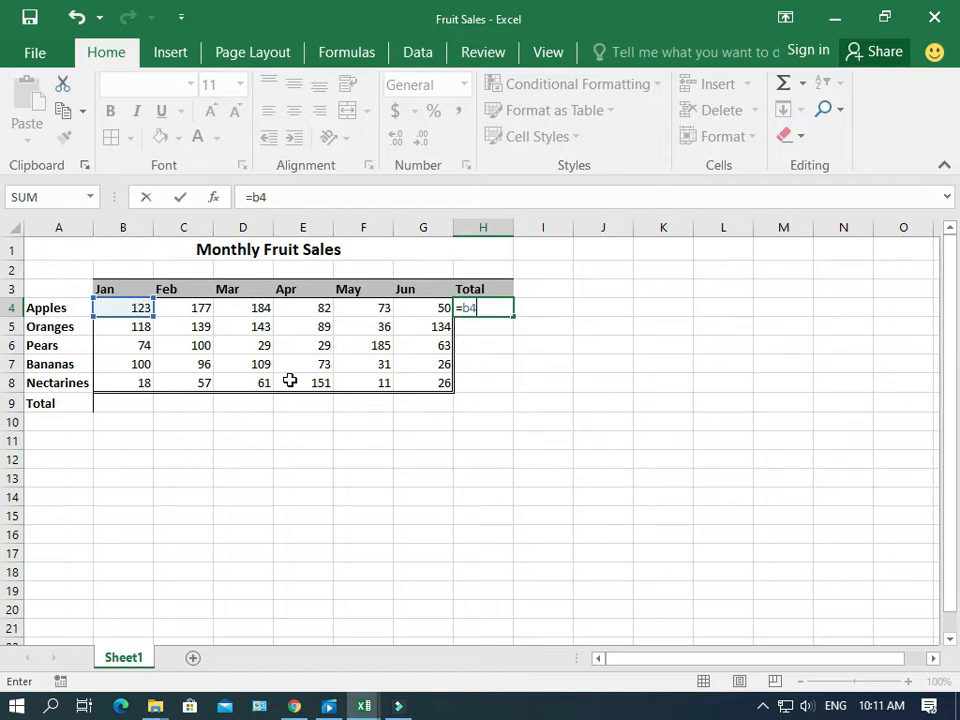
pyautogui.write('+c4')
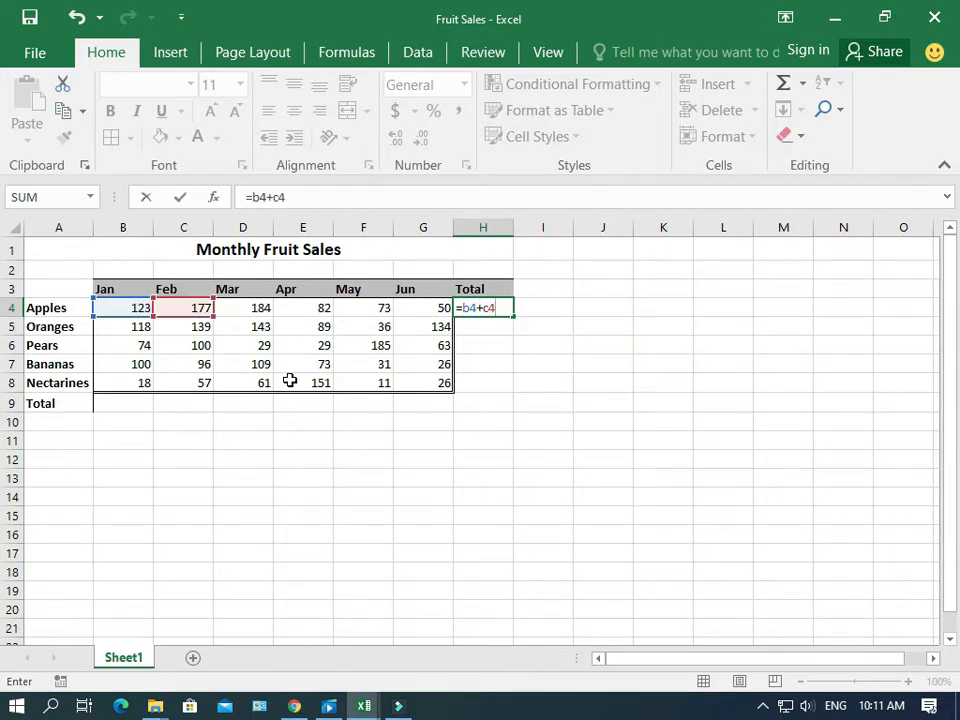
pyautogui.write('+d4')
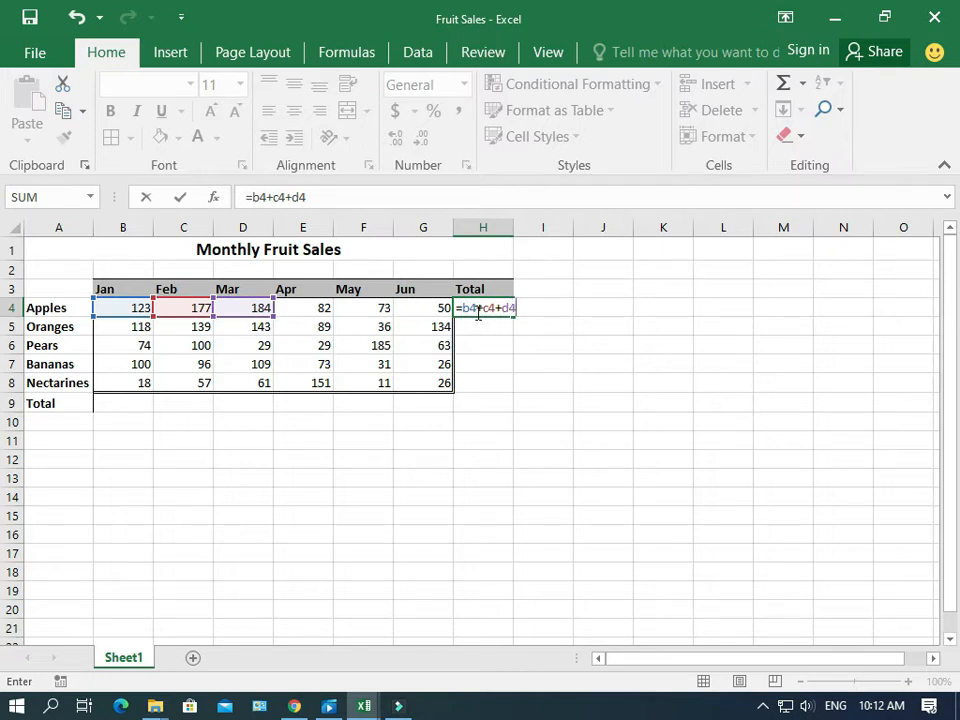
pyautogui.moveTo(476, 312); pyautogui.dragTo(562, 304)
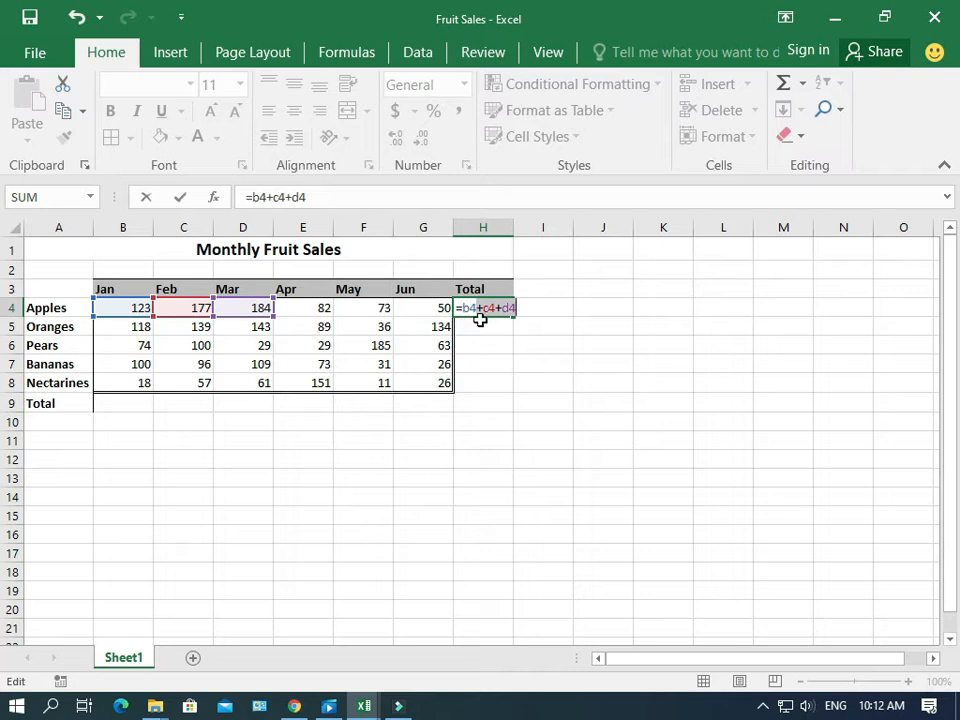
pyautogui.press('BackSpace')
pyautogui.press('BackSpace')
pyautogui.press('BackSpace')
pyautogui.press('BackSpace')
pyautogui.press('BackSpace')
pyautogui.press('BackSpace')
pyautogui.press('BackSpace')
pyautogui.press('BackSpace')
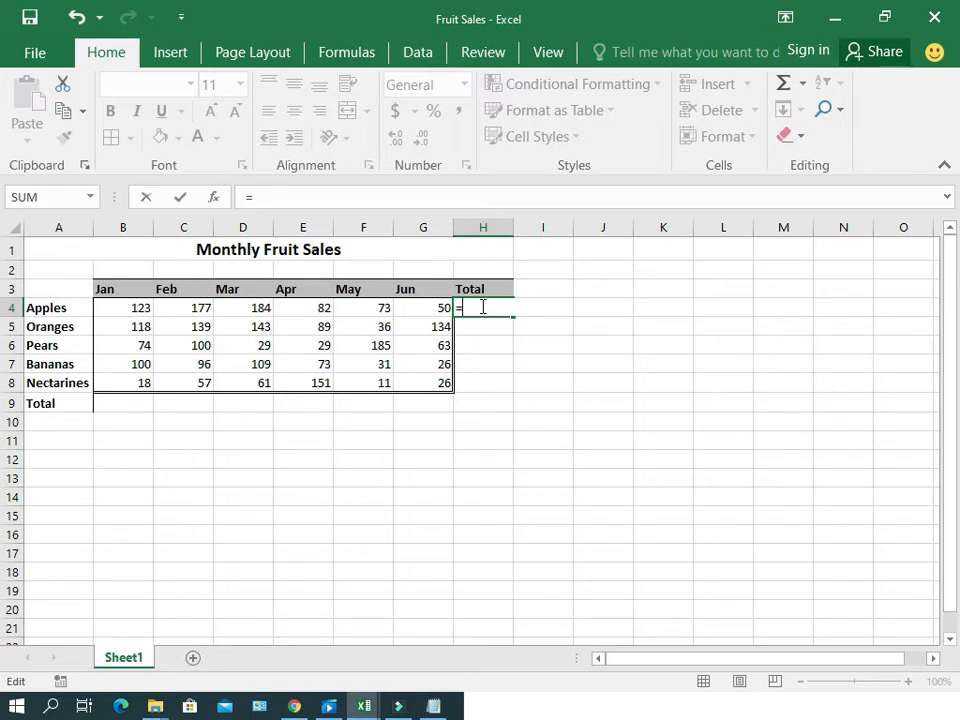
# Step: Complete the Apples total formula in H4 as =SUM(B4:G4)
pyautogui.write('Sum')
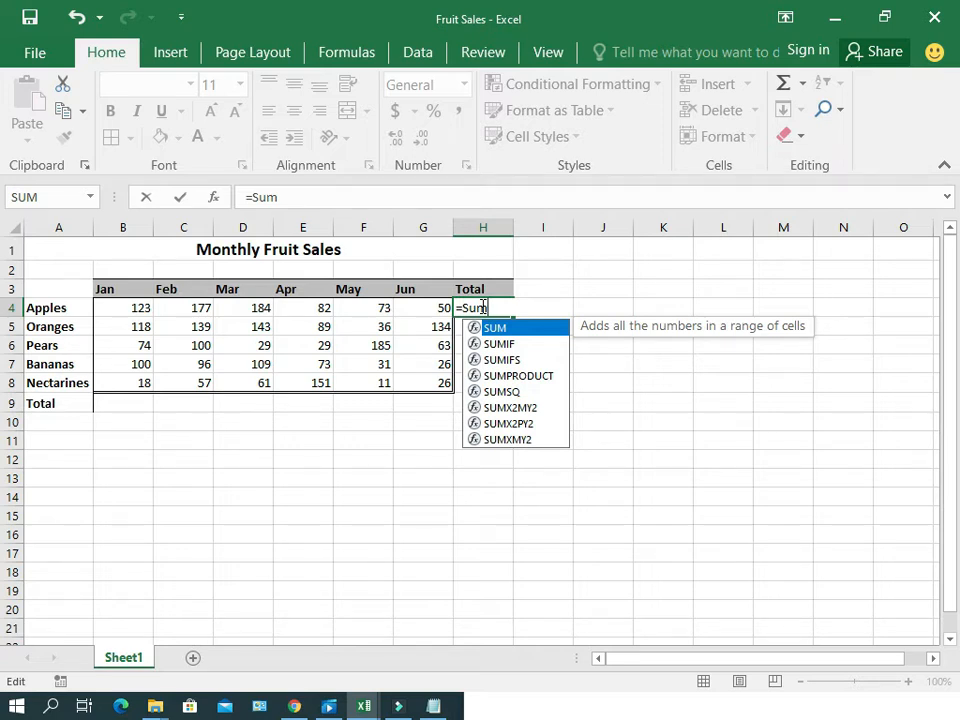
pyautogui.write('(')
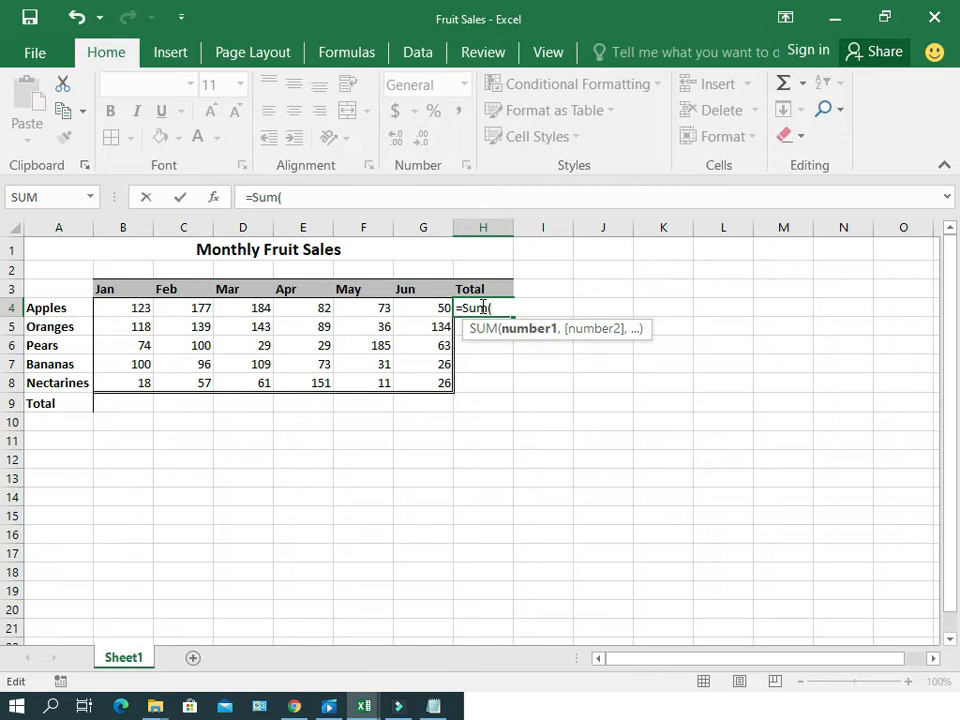
pyautogui.write('B4')
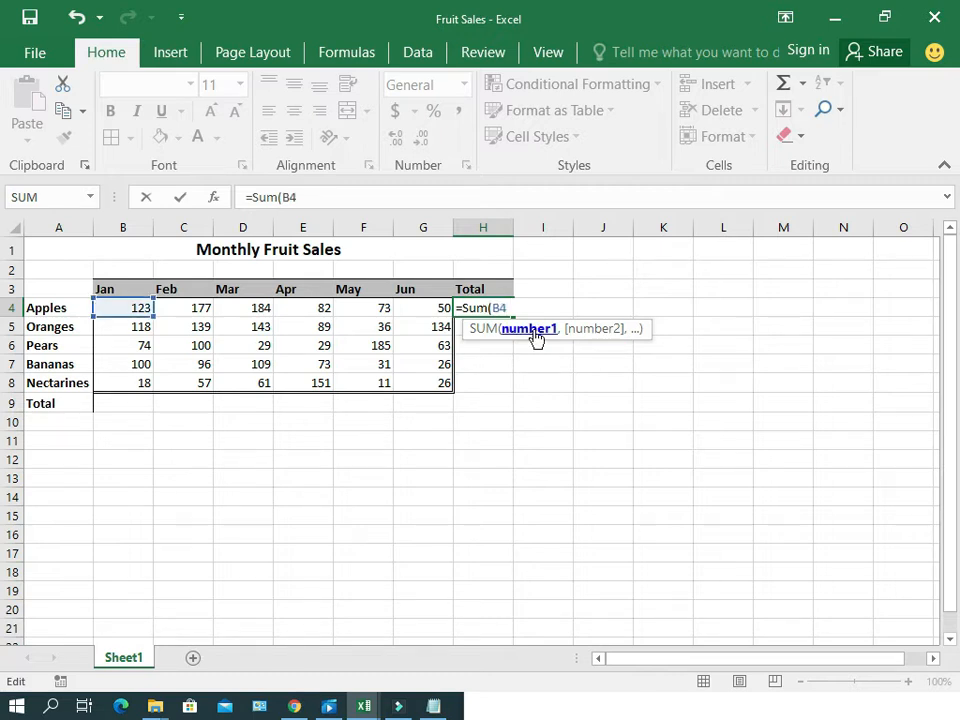
pyautogui.write(':')
pyautogui.write('G4')
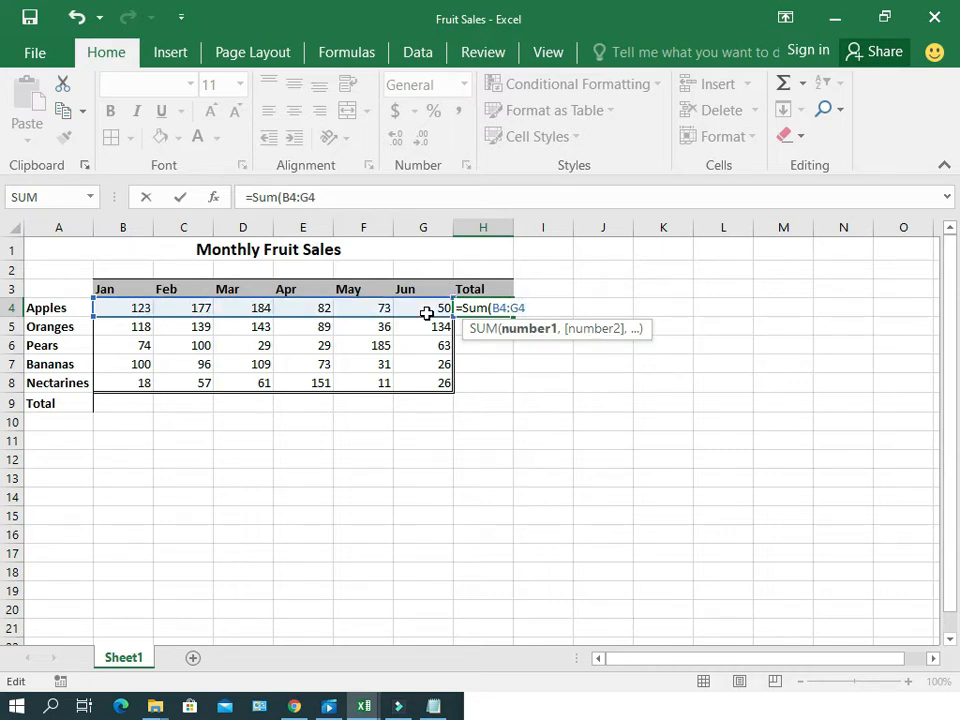
pyautogui.write(')')
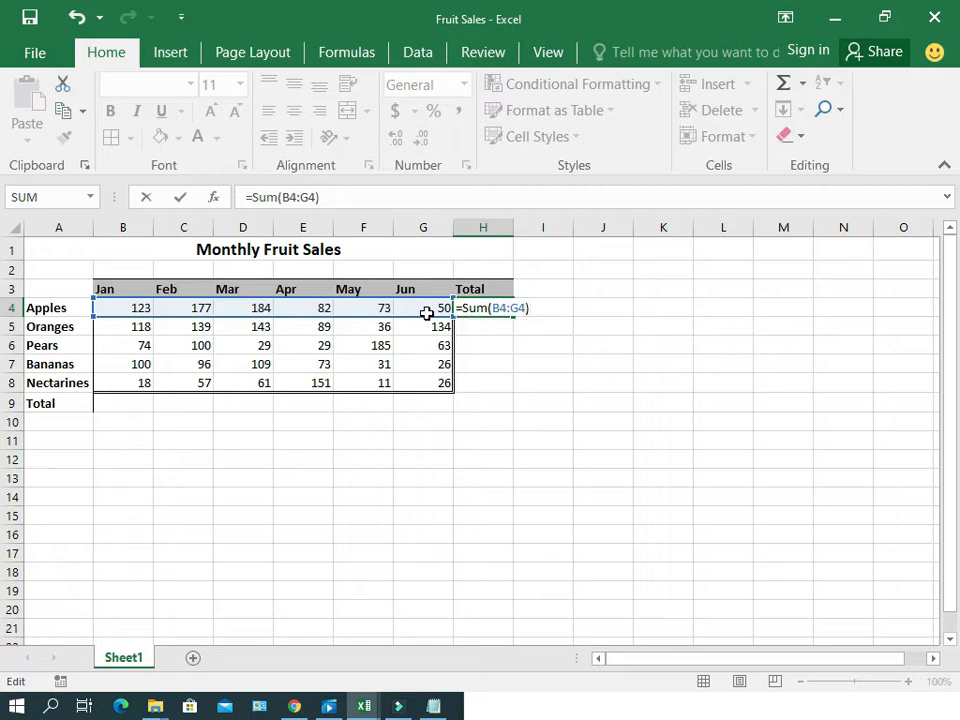
pyautogui.press('Return')
pyautogui.press('Up')
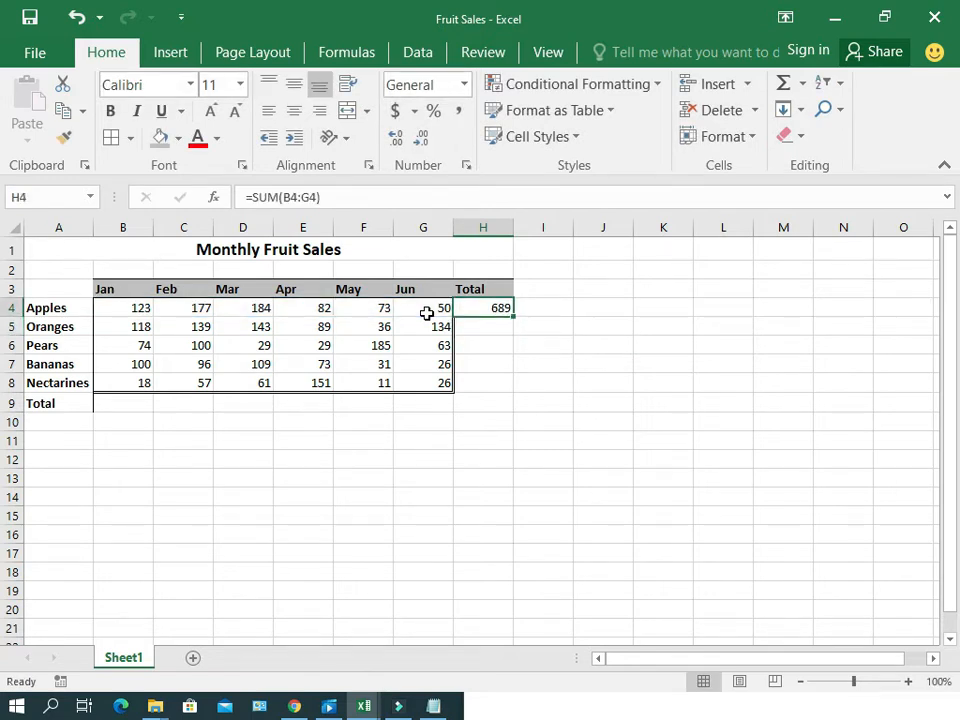
# Step: Examine the function name, colon and cell range in the Apples total formula in H4
pyautogui.click(324, 197)
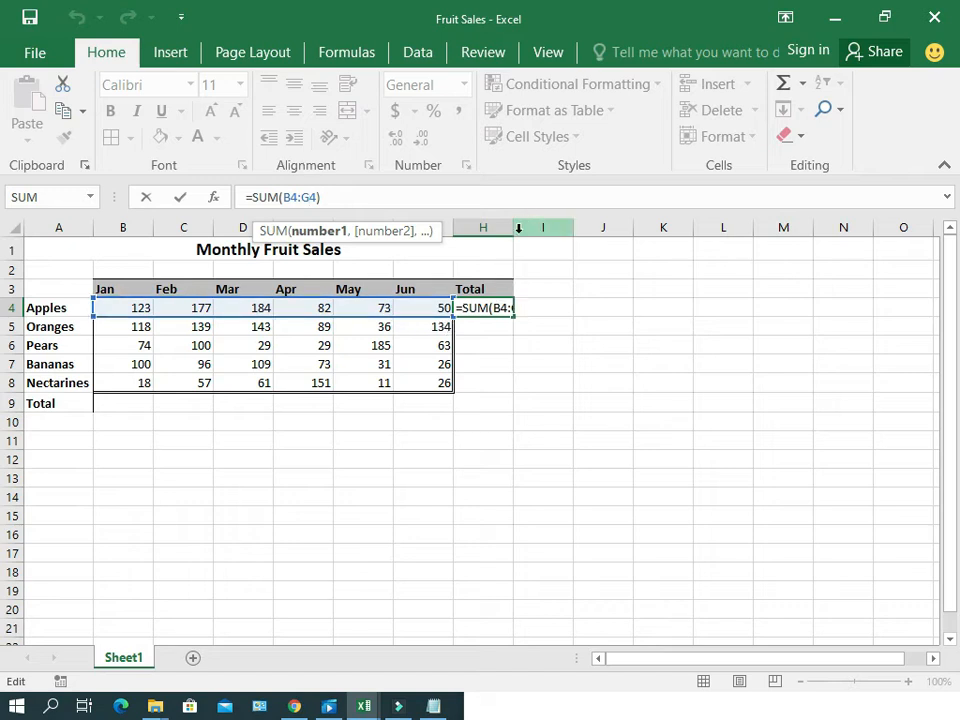
pyautogui.click(306, 200)
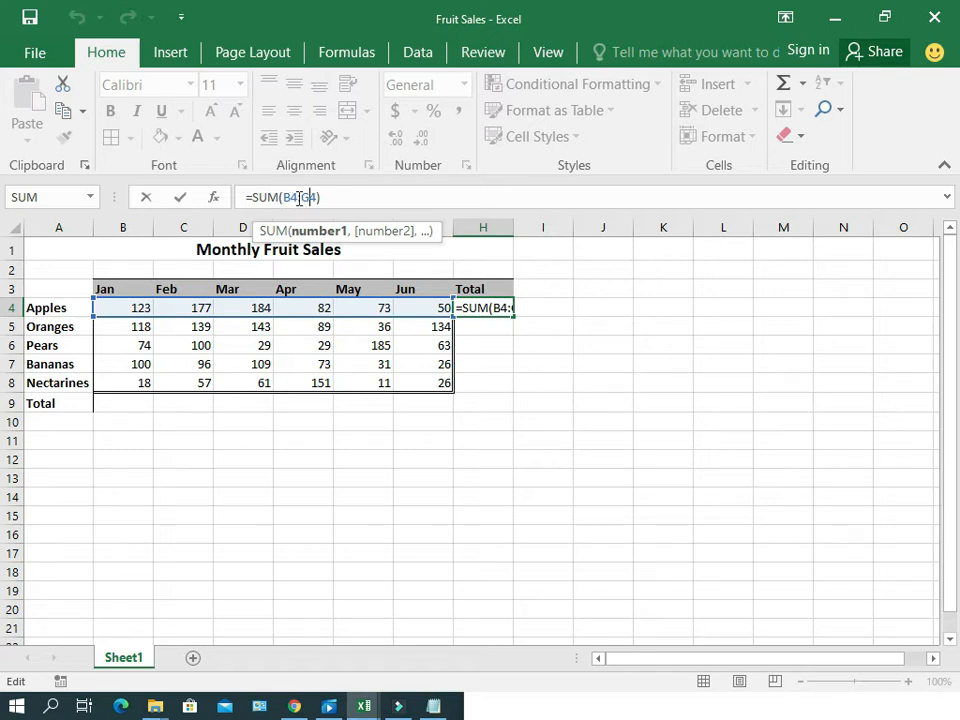
pyautogui.click(297, 198)
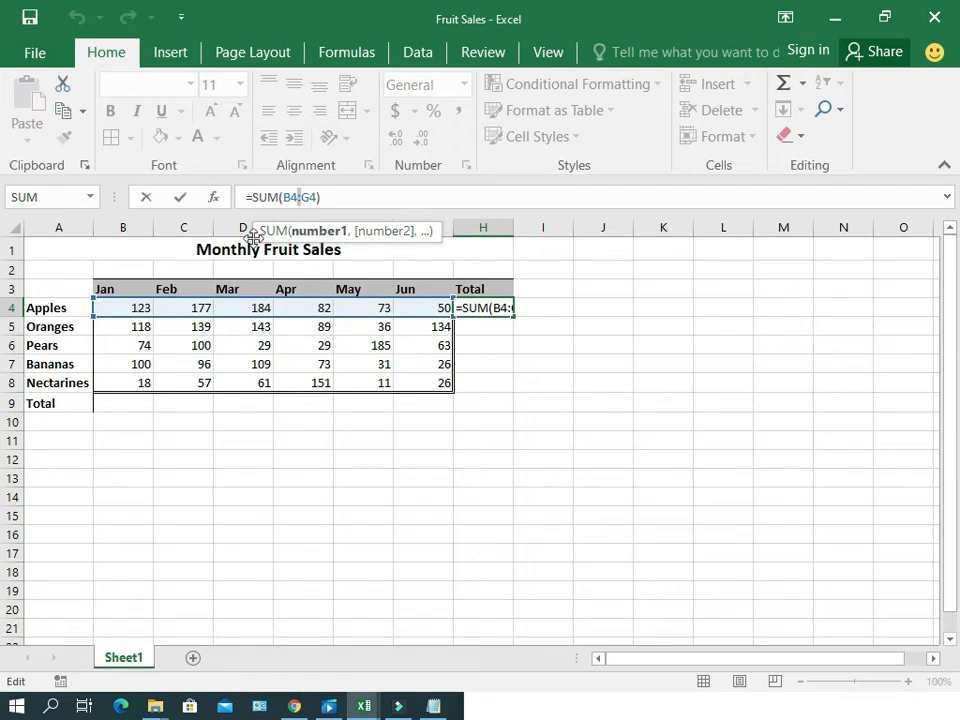
pyautogui.moveTo(256, 199); pyautogui.dragTo(282, 203)
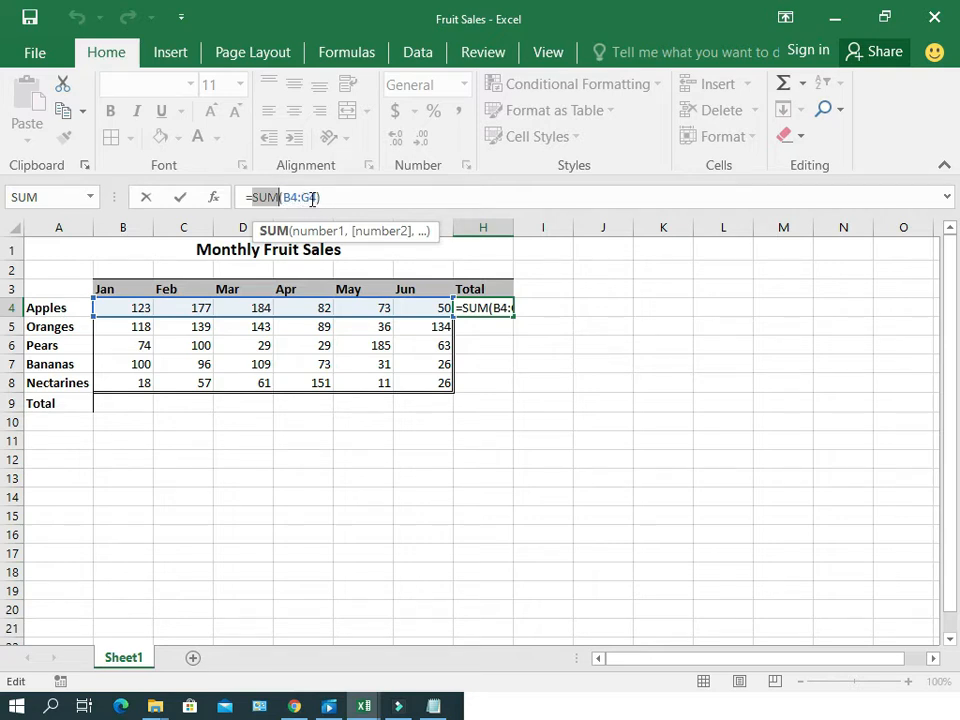
pyautogui.click(487, 330)
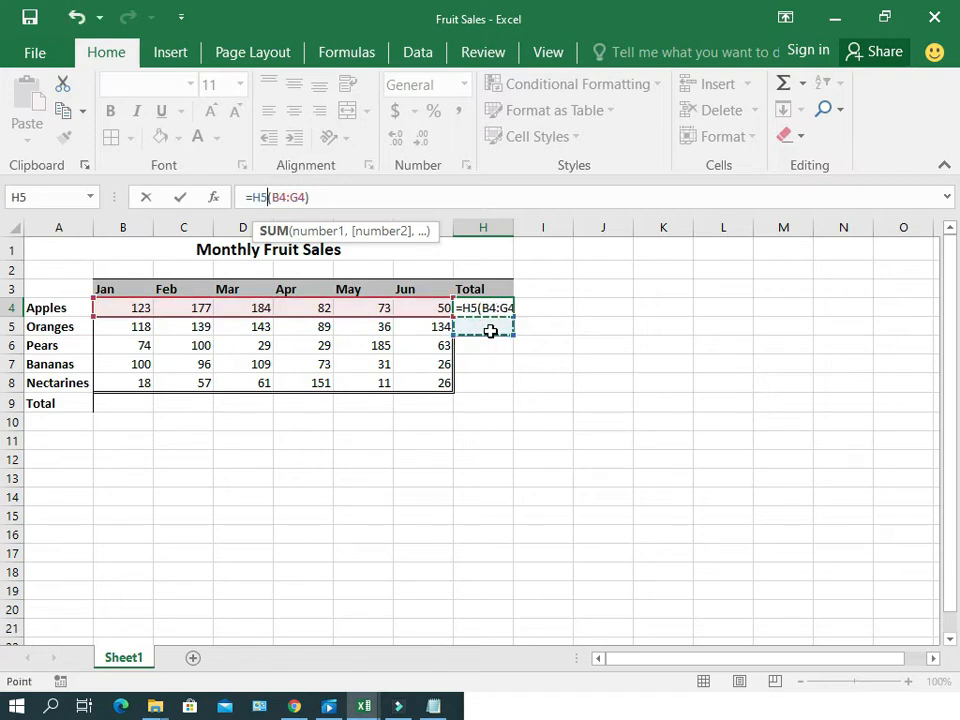
pyautogui.press('Escape')
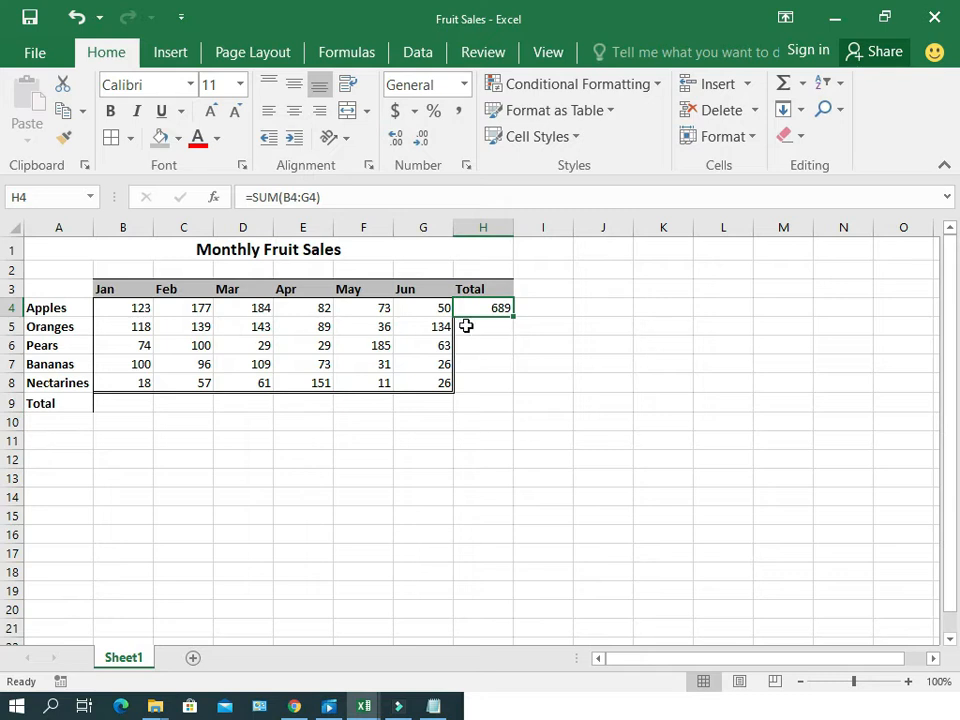
# Step: Enter the Oranges total in cell H5 with the formula =SUM(B5:G5)
pyautogui.click(466, 326)
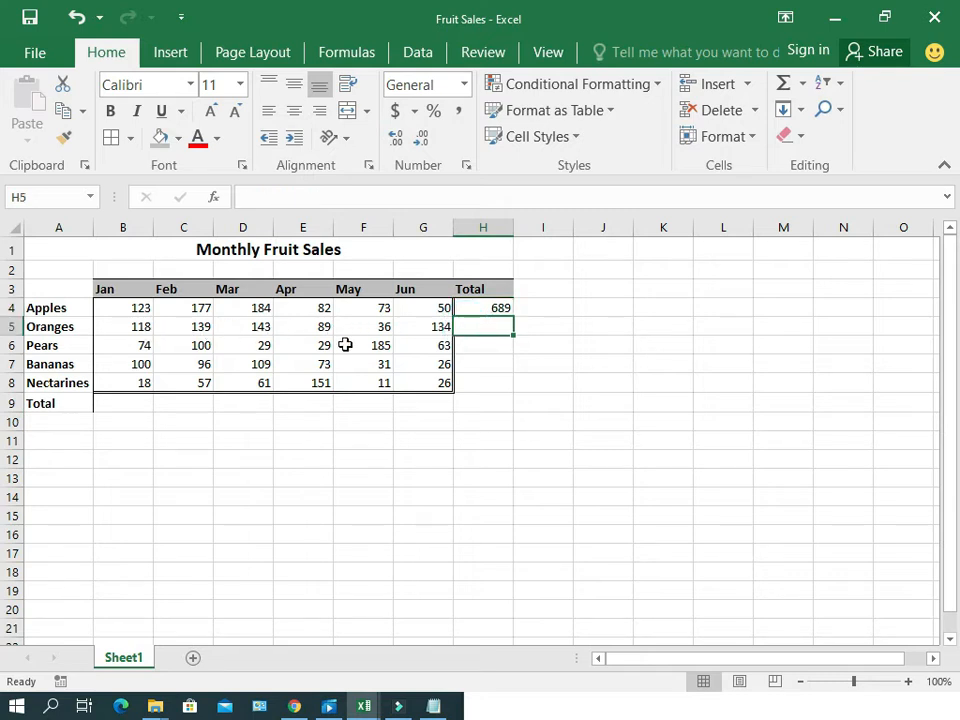
pyautogui.write('=s')
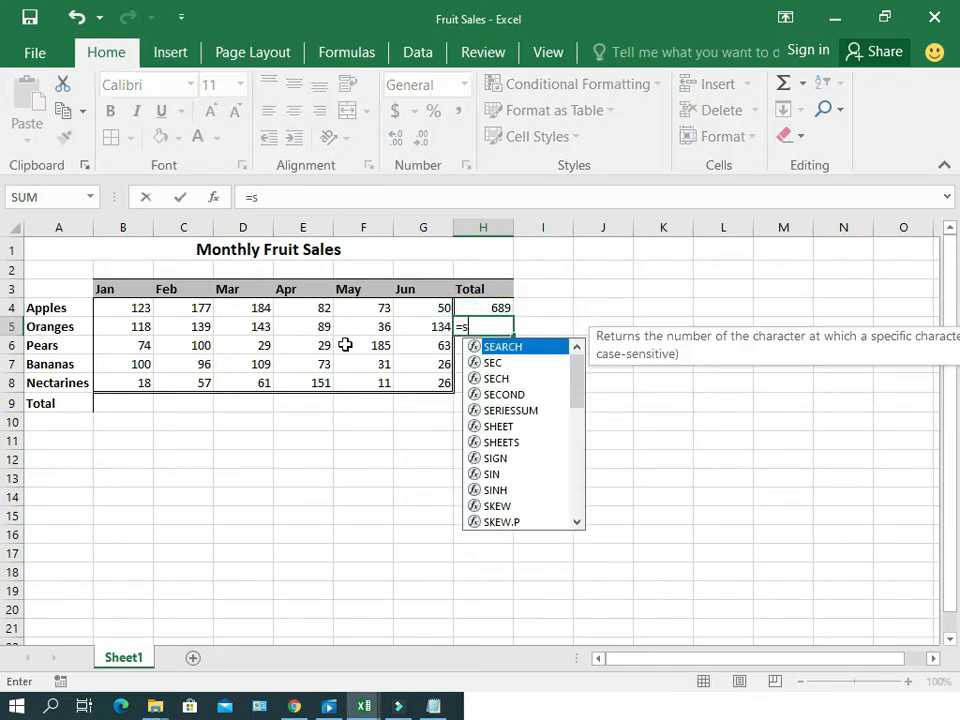
pyautogui.write('um(')
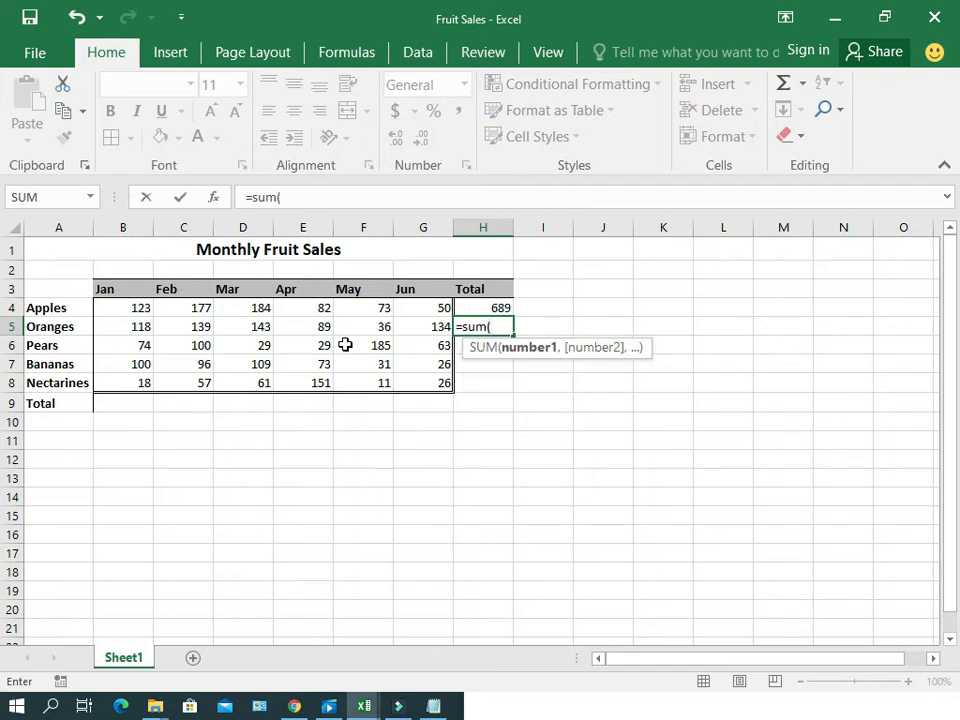
pyautogui.write('b')
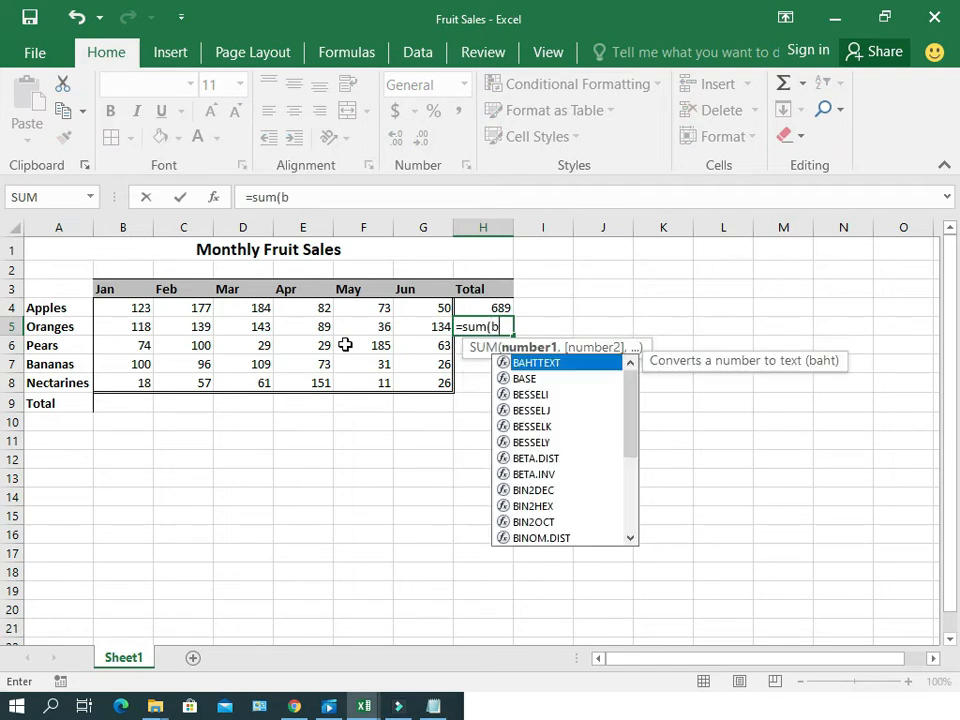
pyautogui.write('5:')
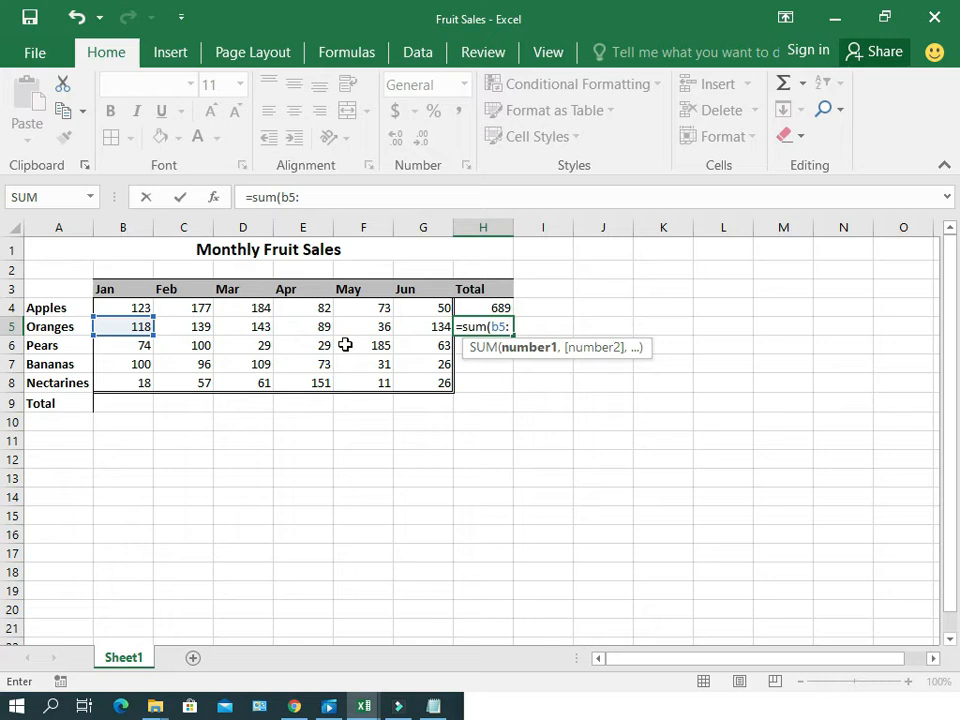
pyautogui.write('G5')
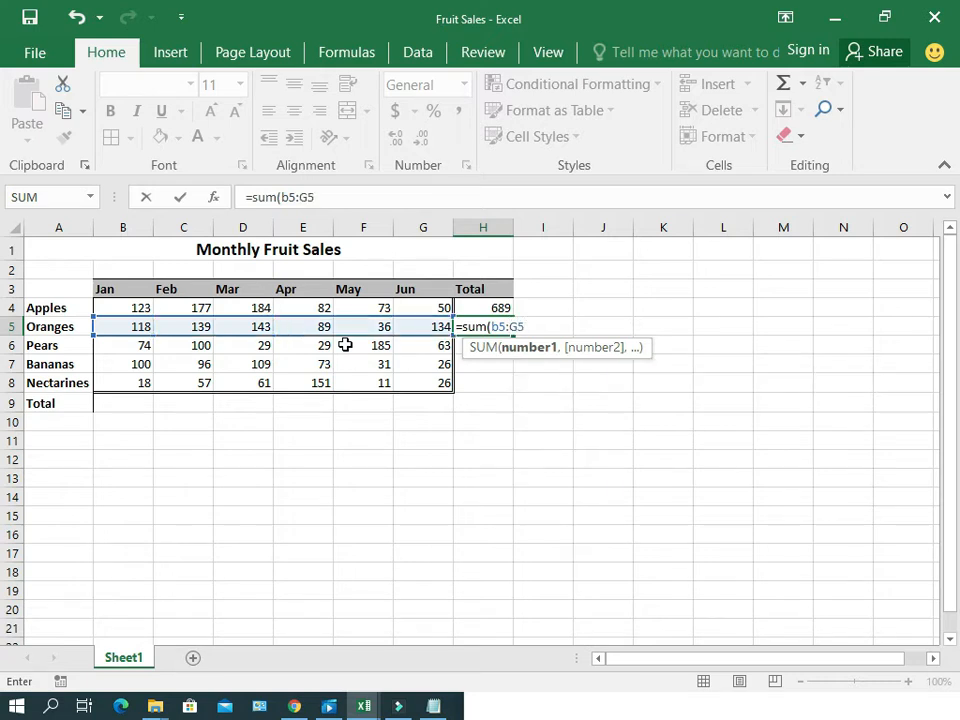
pyautogui.write(')')
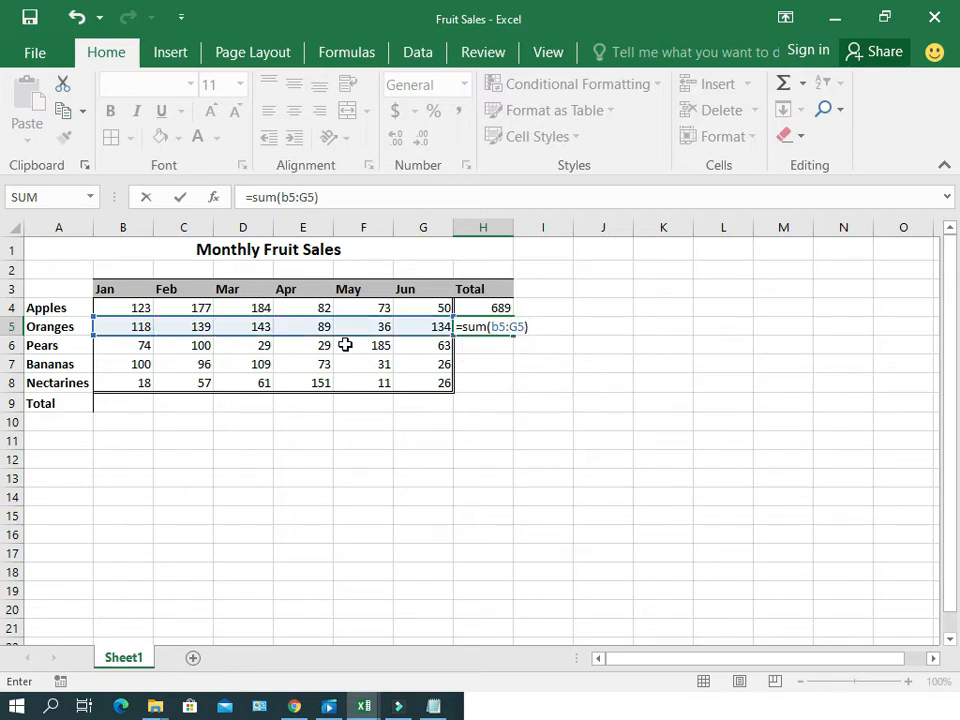
pyautogui.press('Return')
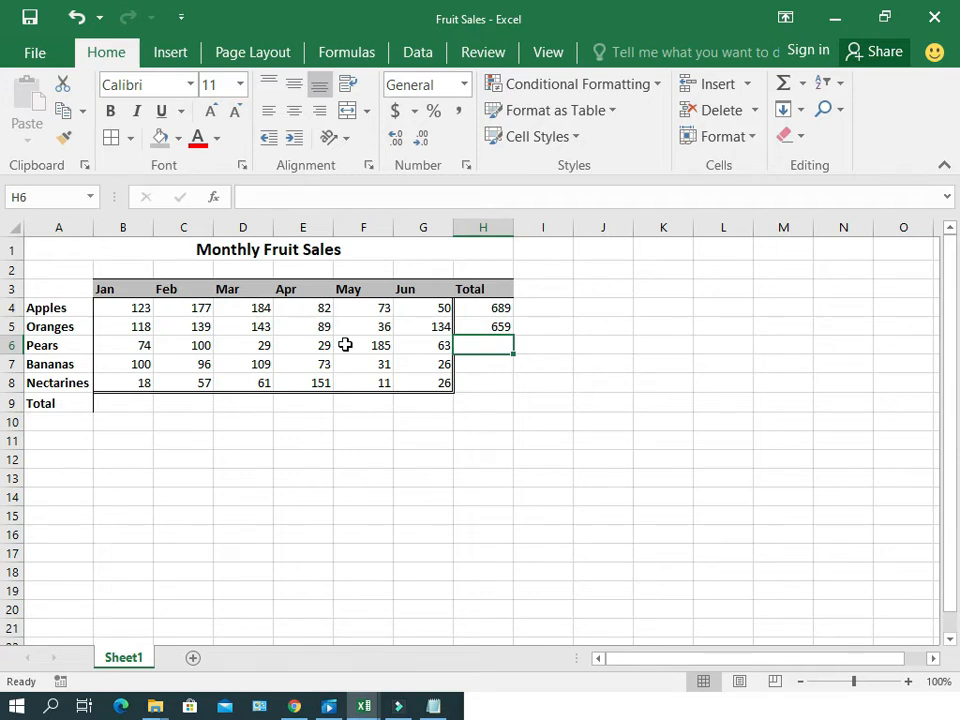
# Step: Enter the Pears total in cell H6 with the formula =SUM(B6:G6)
pyautogui.write('=s')
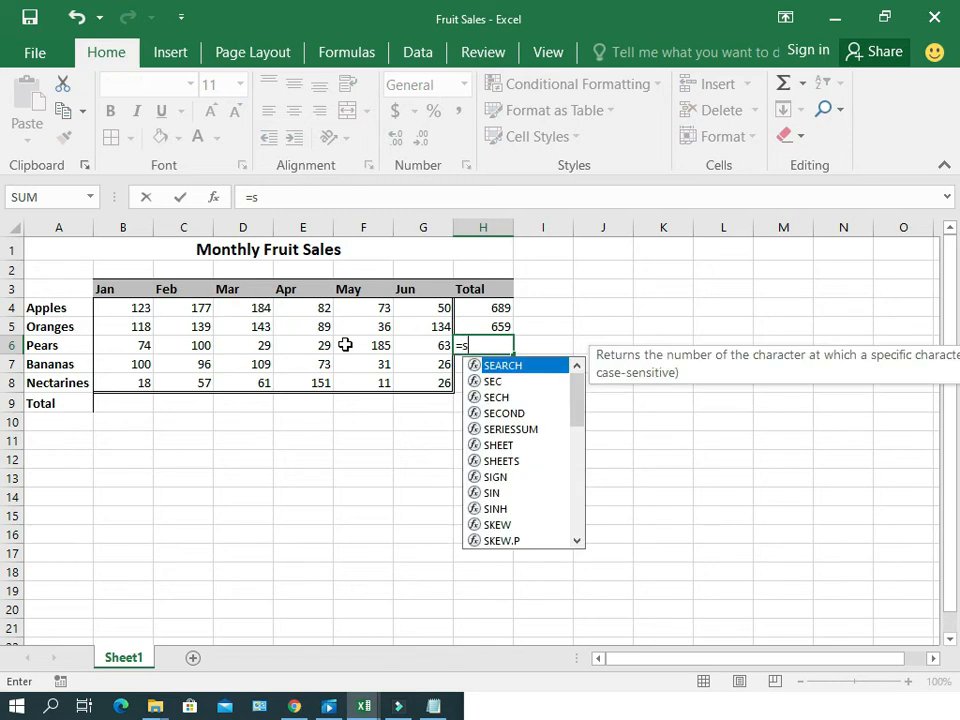
pyautogui.write('um(')
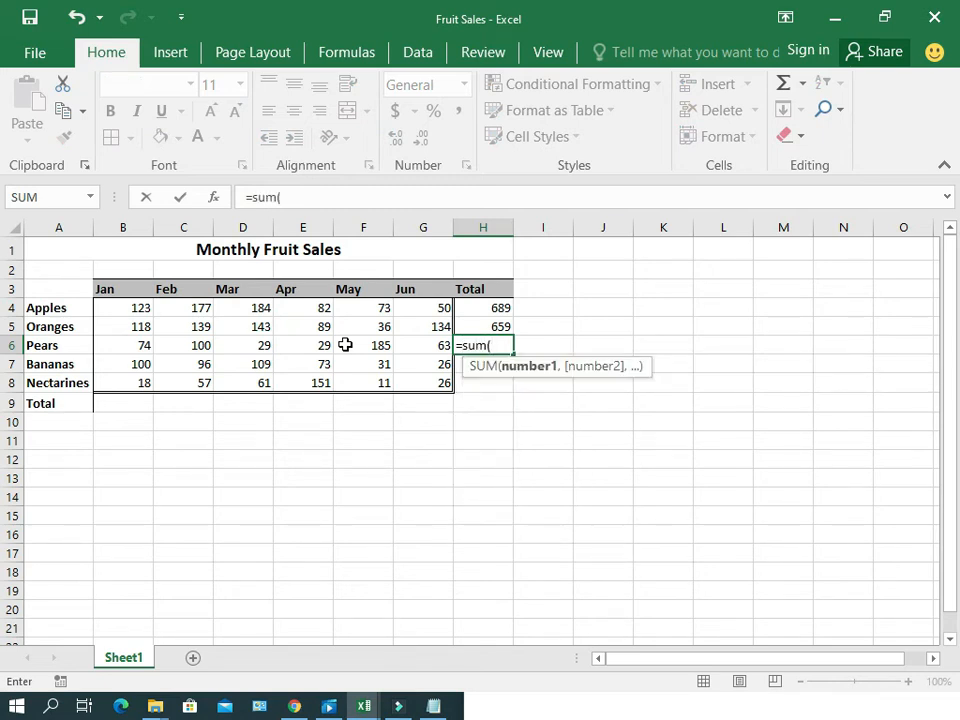
pyautogui.write('b6')
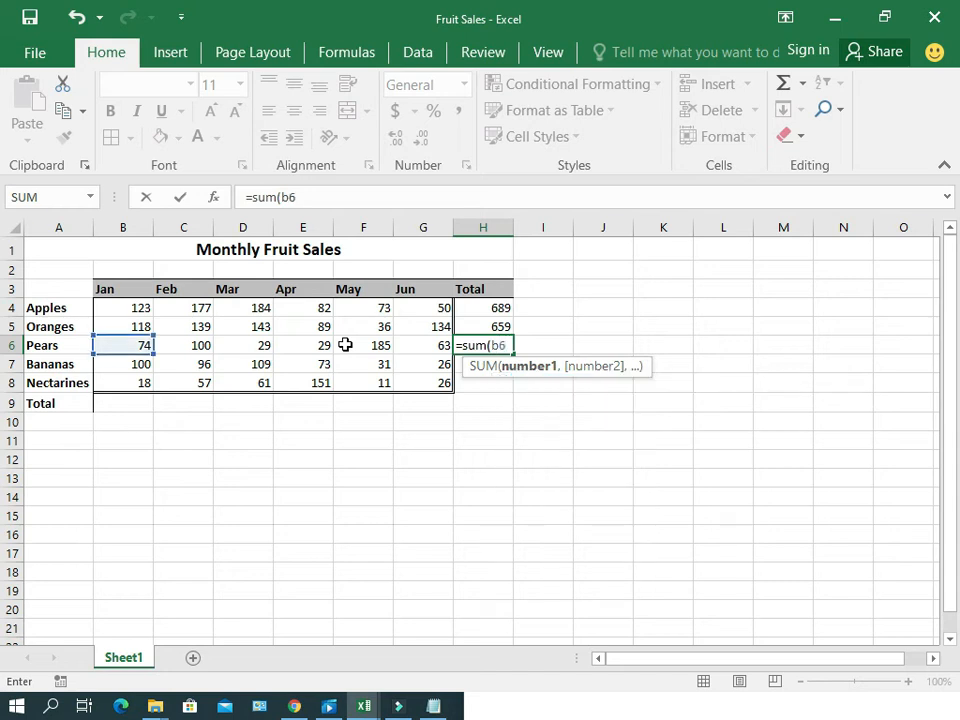
pyautogui.write(':G')
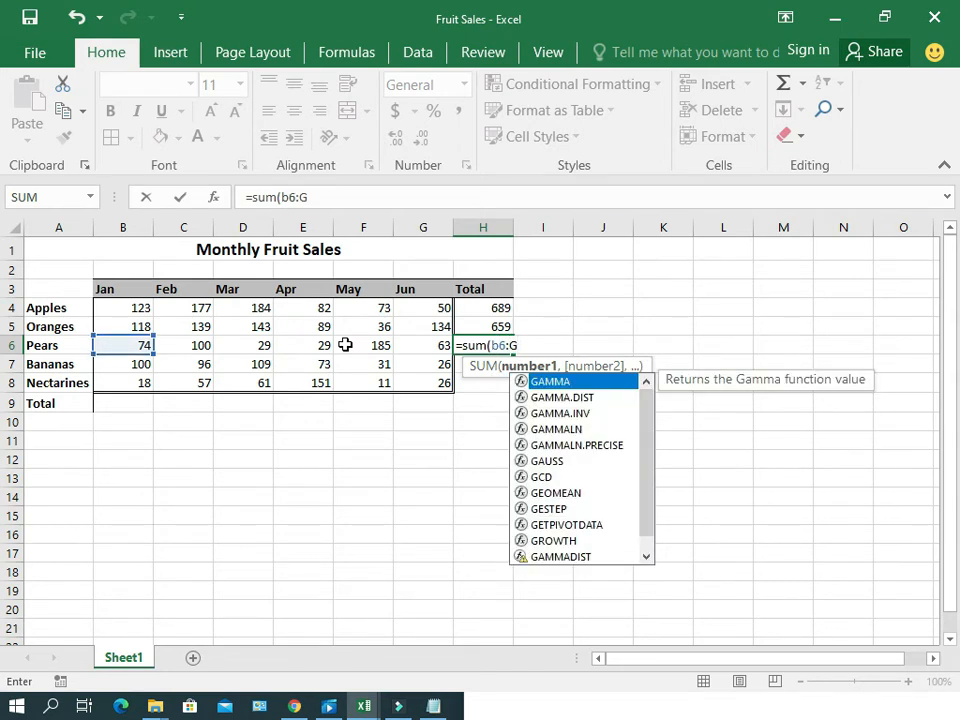
pyautogui.write('6)')
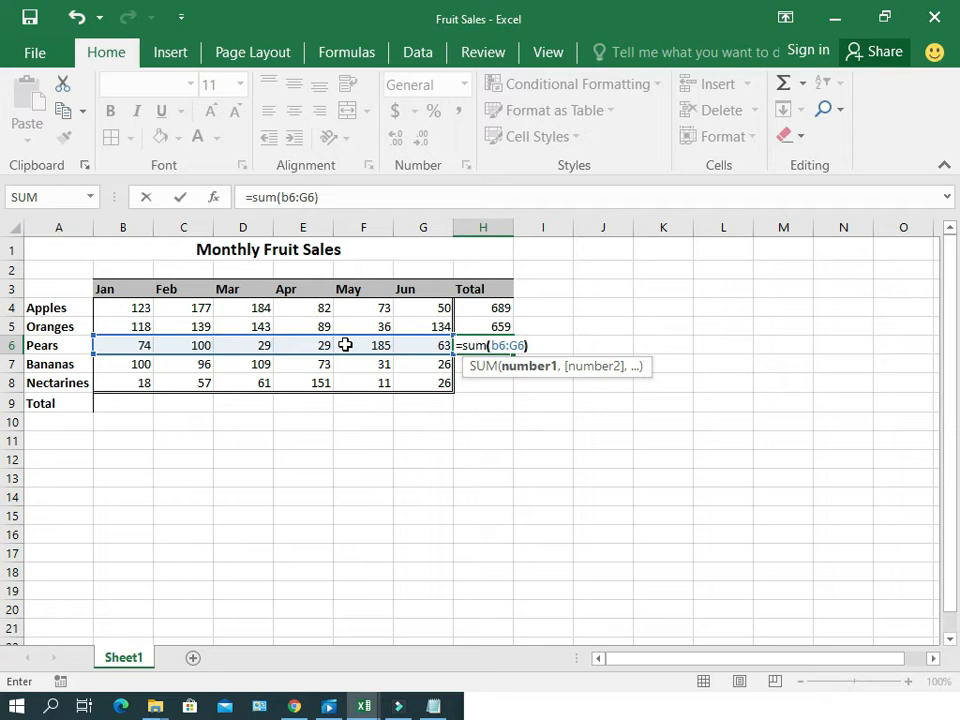
pyautogui.press('Return')
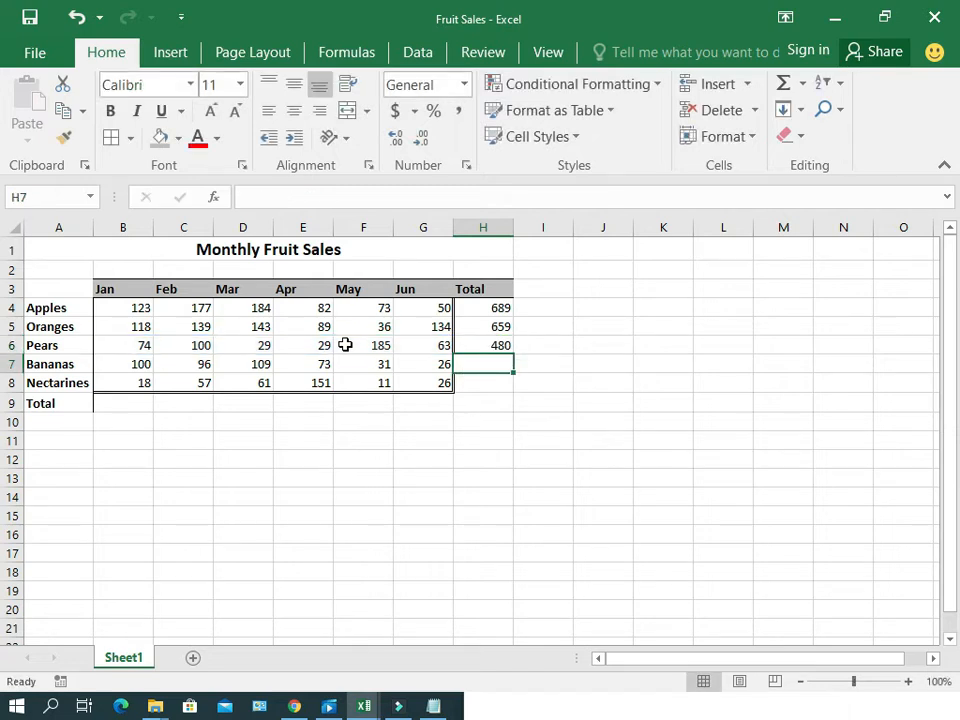
# Step: Enter the Bananas total in cell H7 with the formula =SUM(B7:G7)
pyautogui.write('=su')
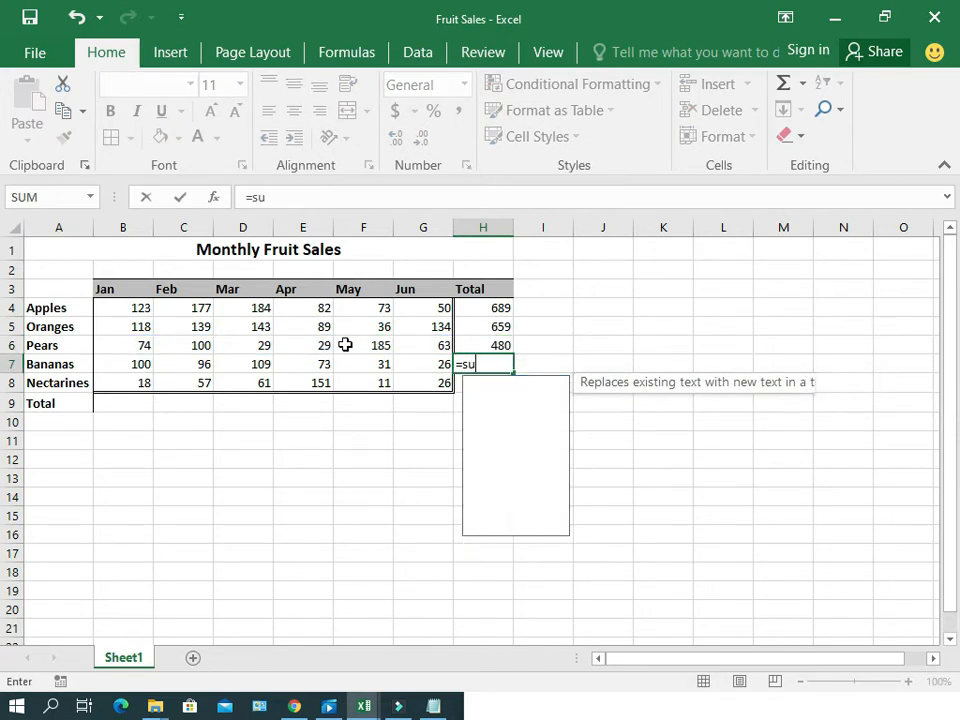
pyautogui.write('m(')
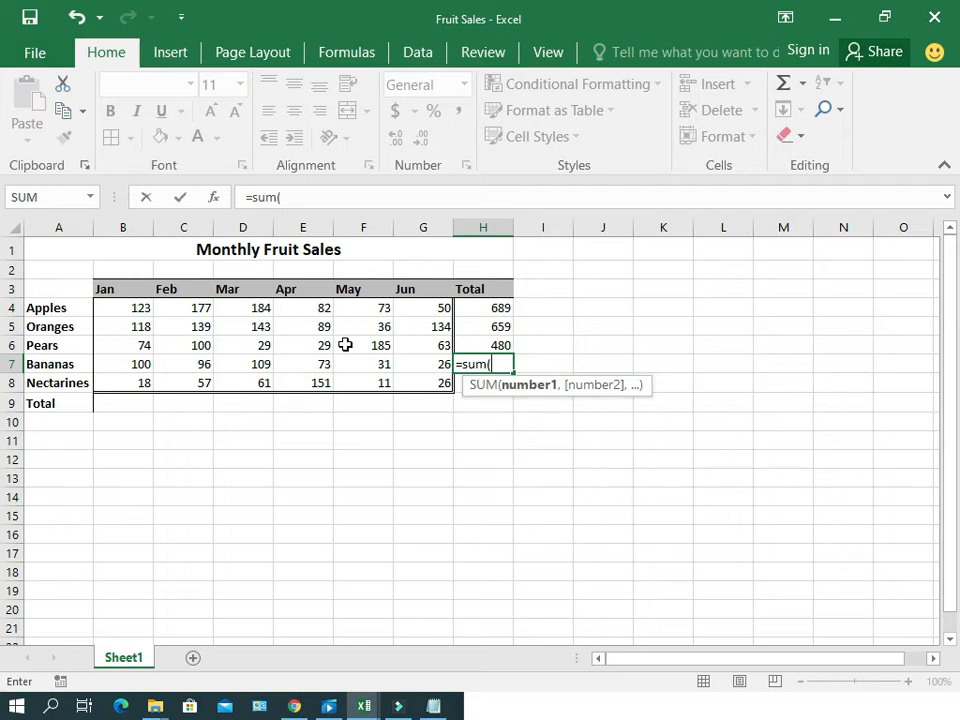
pyautogui.write('b')
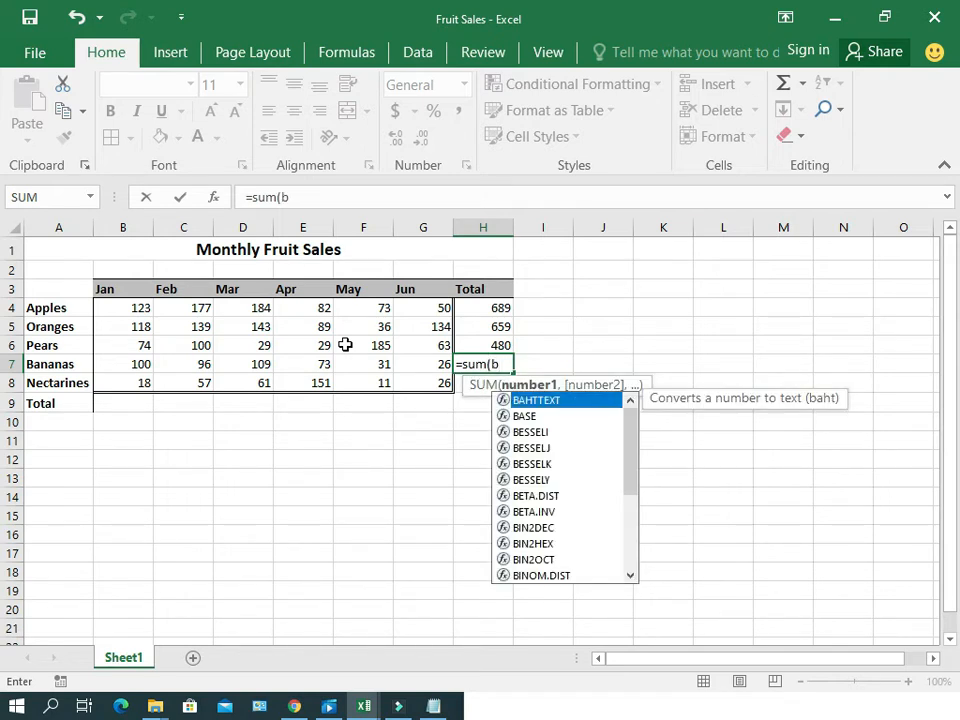
pyautogui.write('7:')
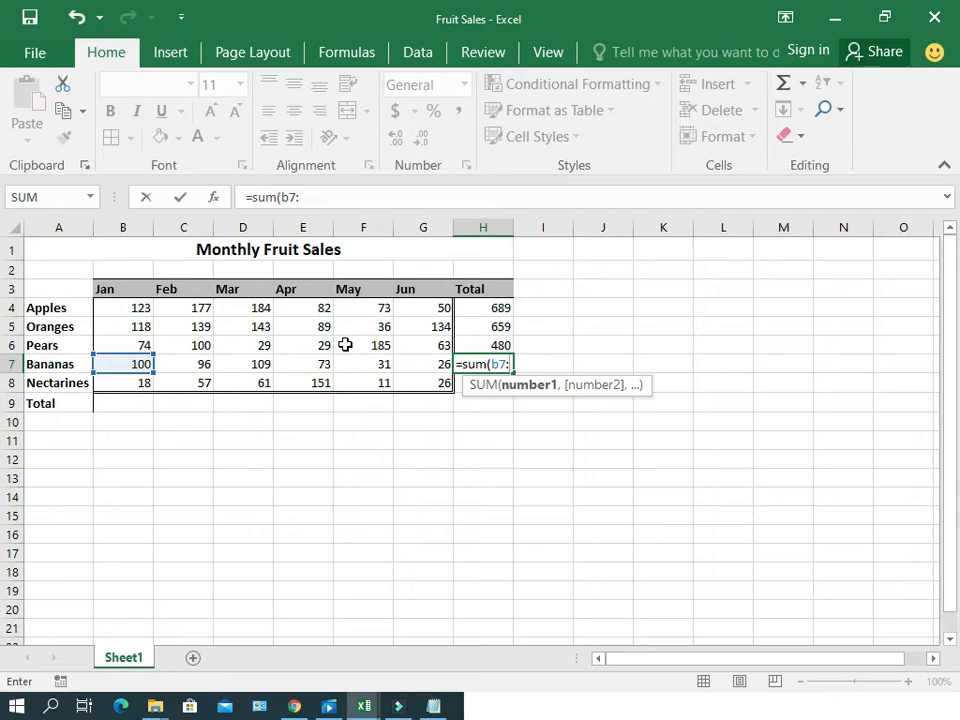
pyautogui.write('g7')
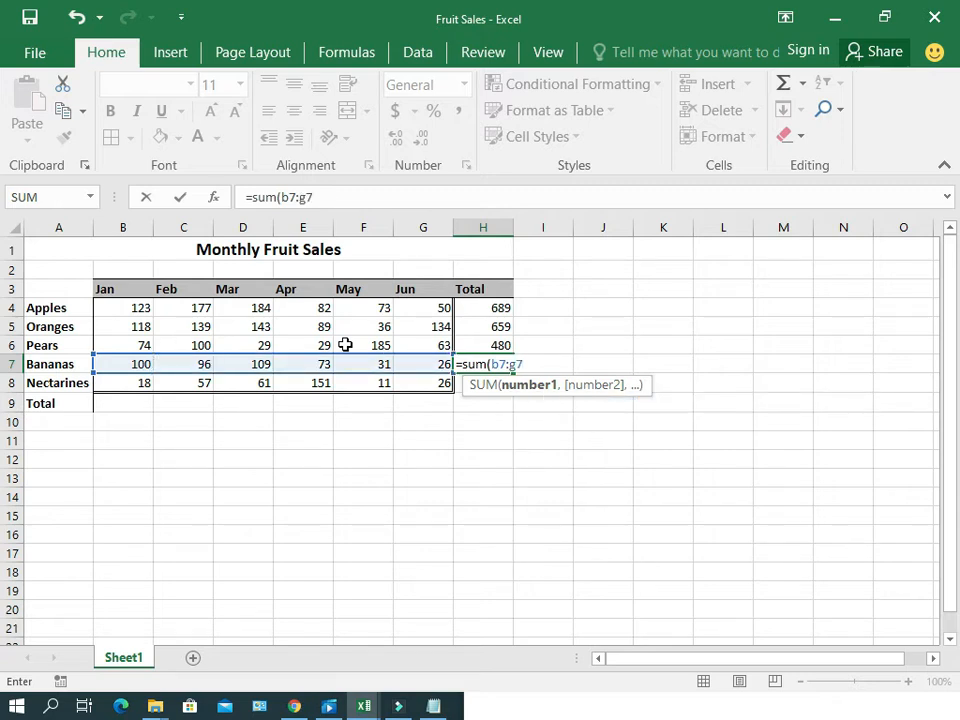
pyautogui.write(')')
pyautogui.press('Return')
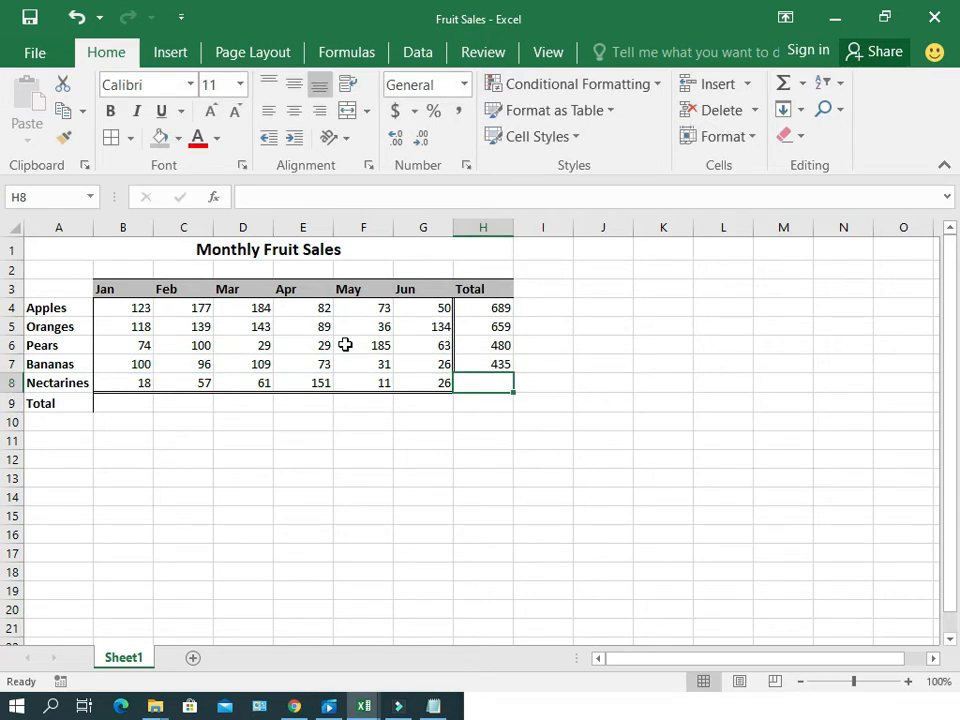
# Step: Enter the Nectarines total in cell H8 with the formula =SUM(B8:G8)
pyautogui.write('=sum')
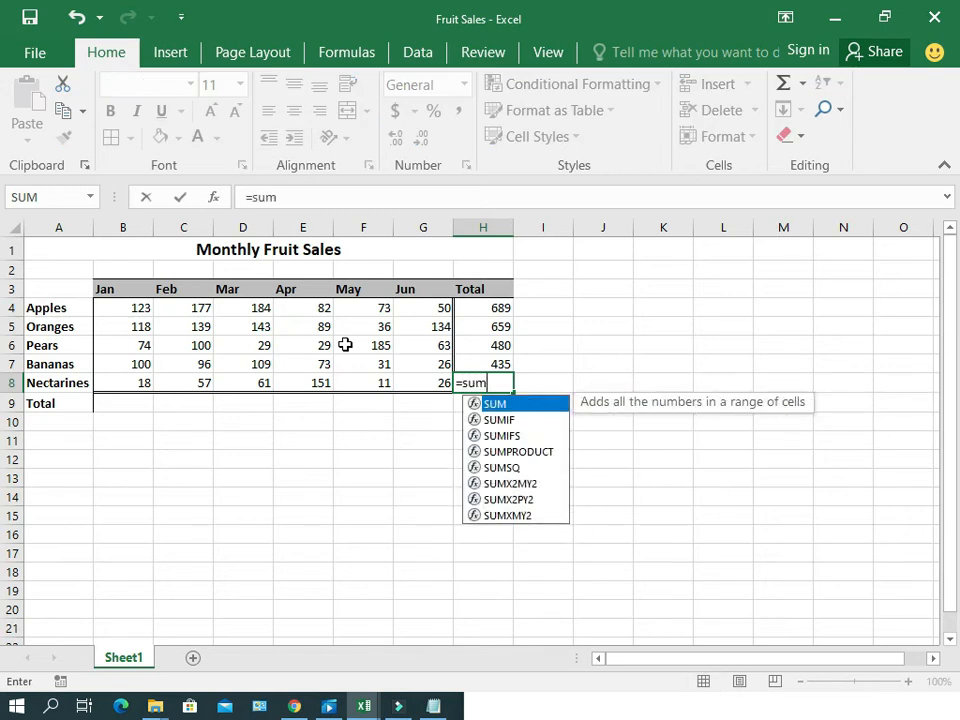
pyautogui.write('(')
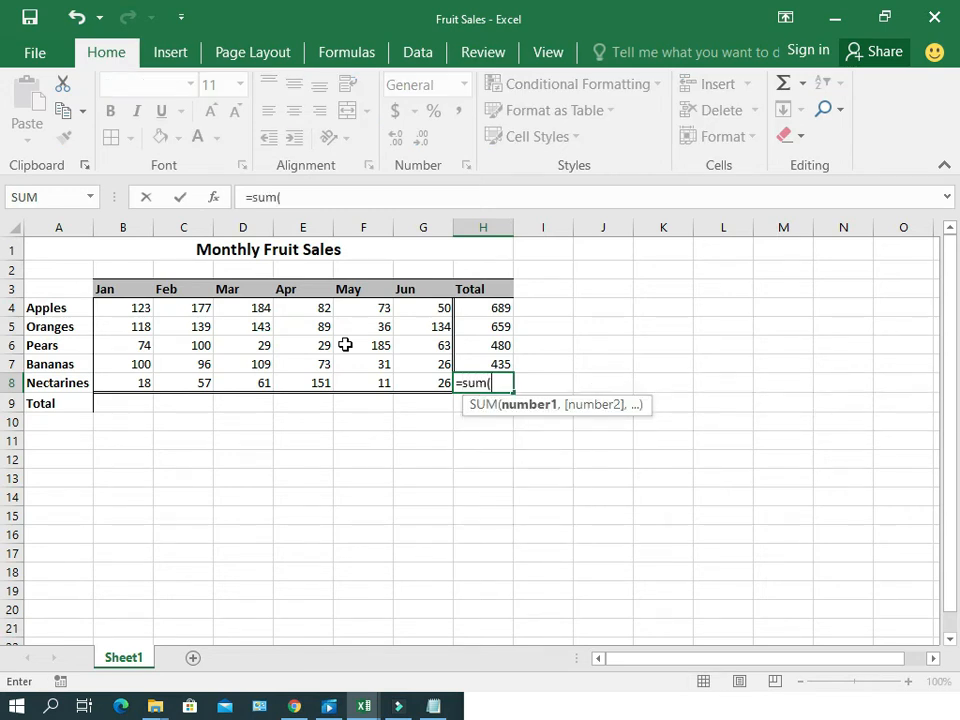
pyautogui.write('b8')
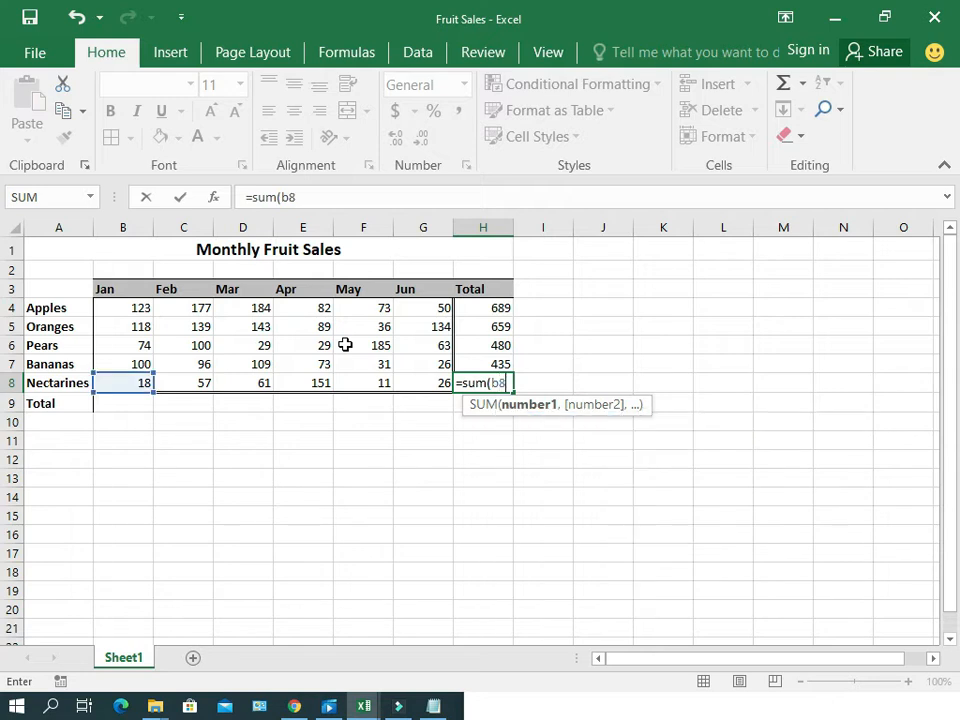
pyautogui.write(':g*')
pyautogui.press('BackSpace')
pyautogui.write('8)')
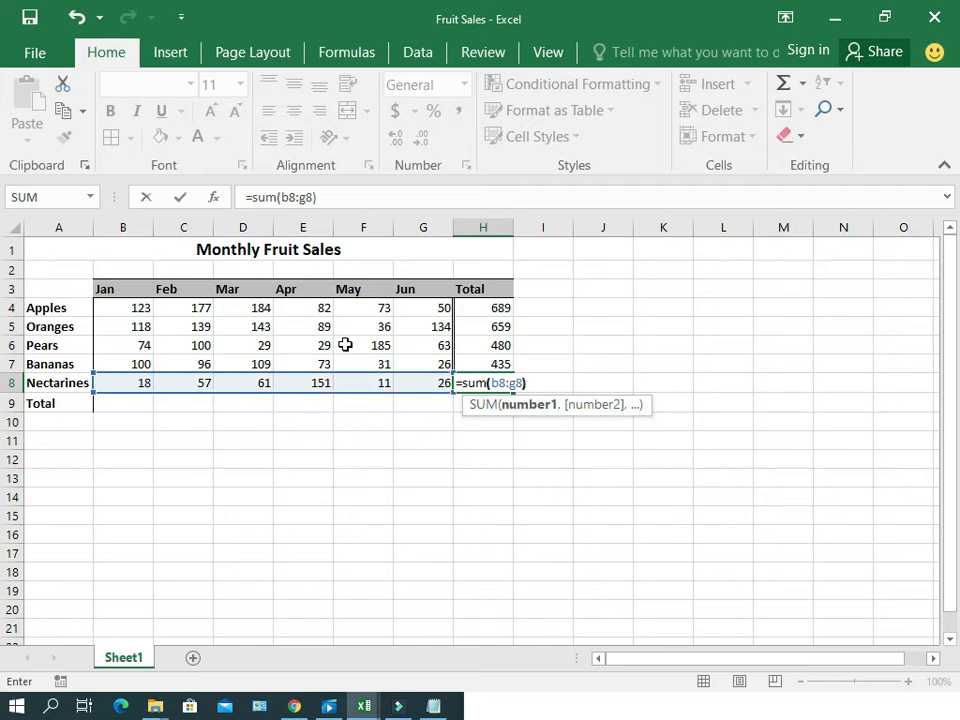
pyautogui.press('Return')
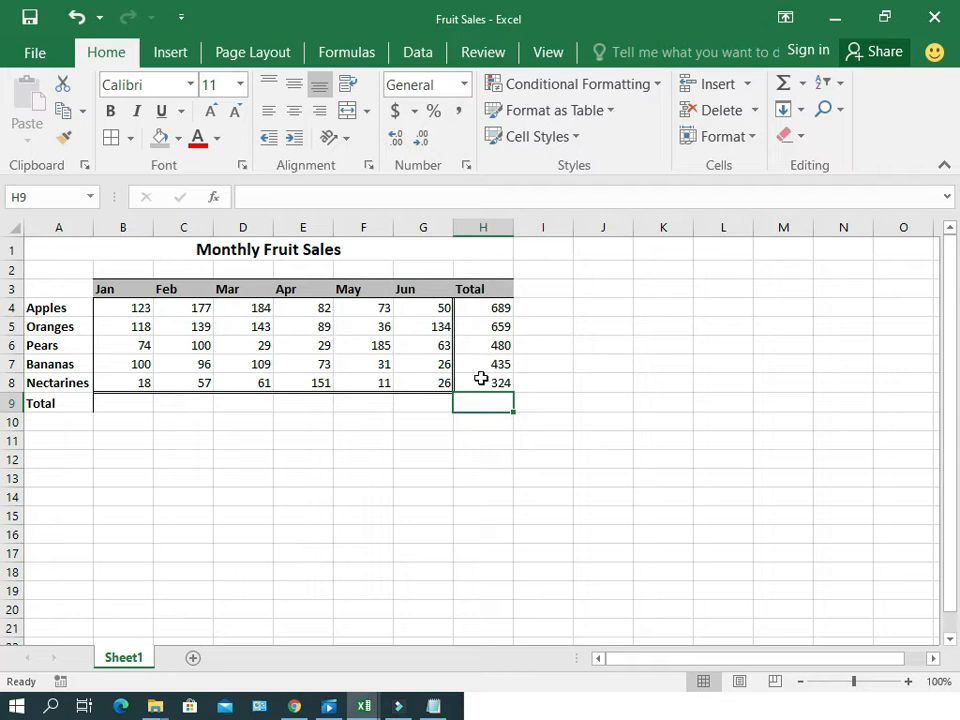
# Step: Enter the Jan total in cell B9 with the formula =SUM(B4:B8)
pyautogui.click(126, 405)
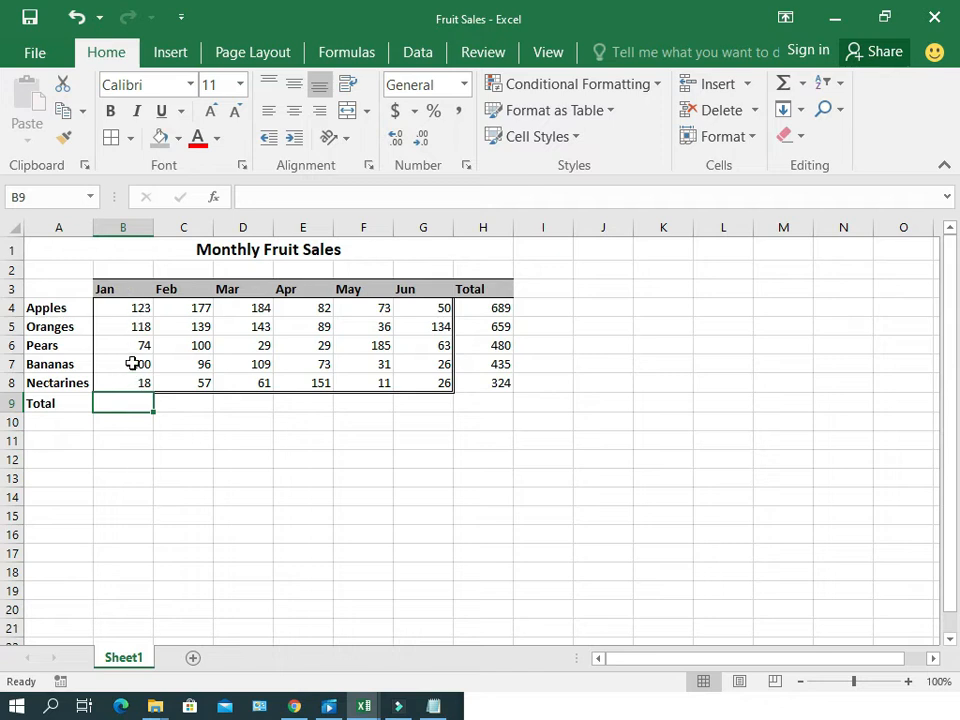
pyautogui.write('=')
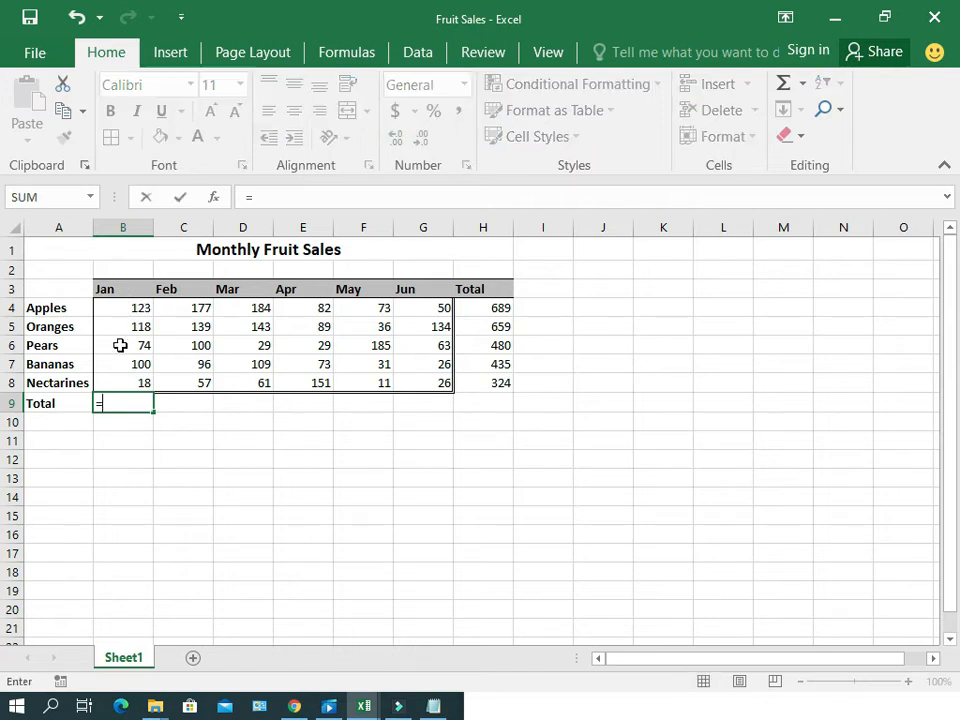
pyautogui.write('sum(')
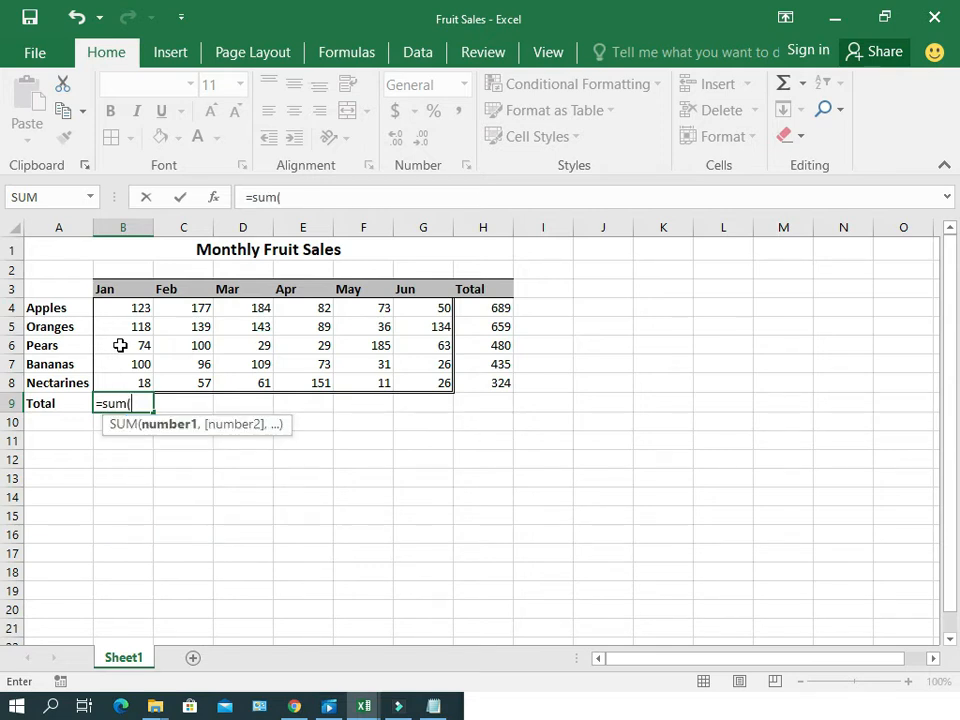
pyautogui.write('b4')
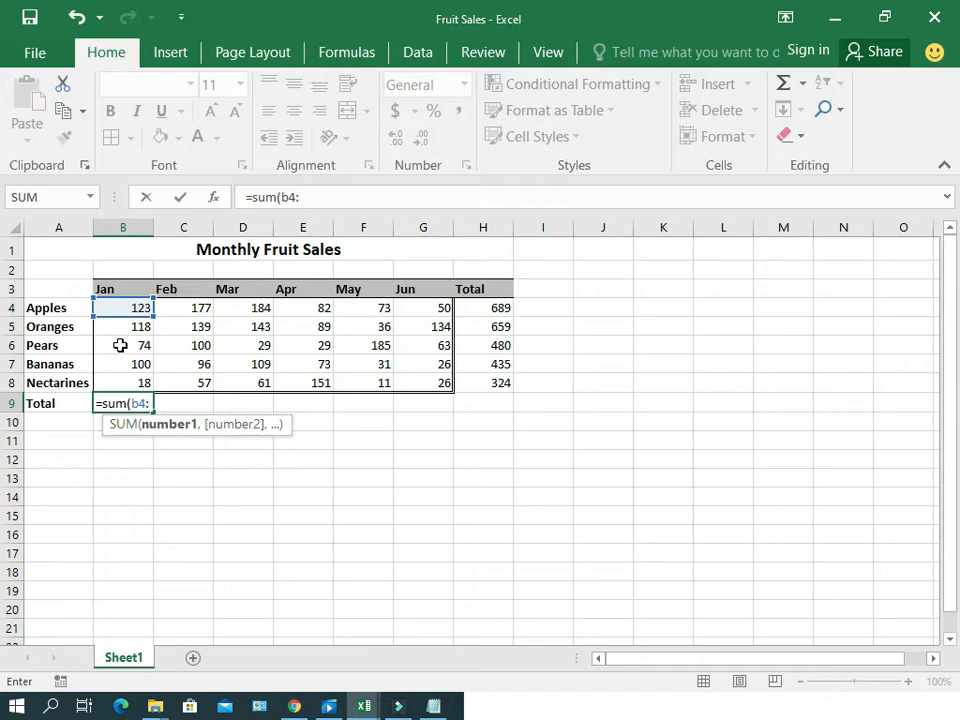
pyautogui.write(':b')
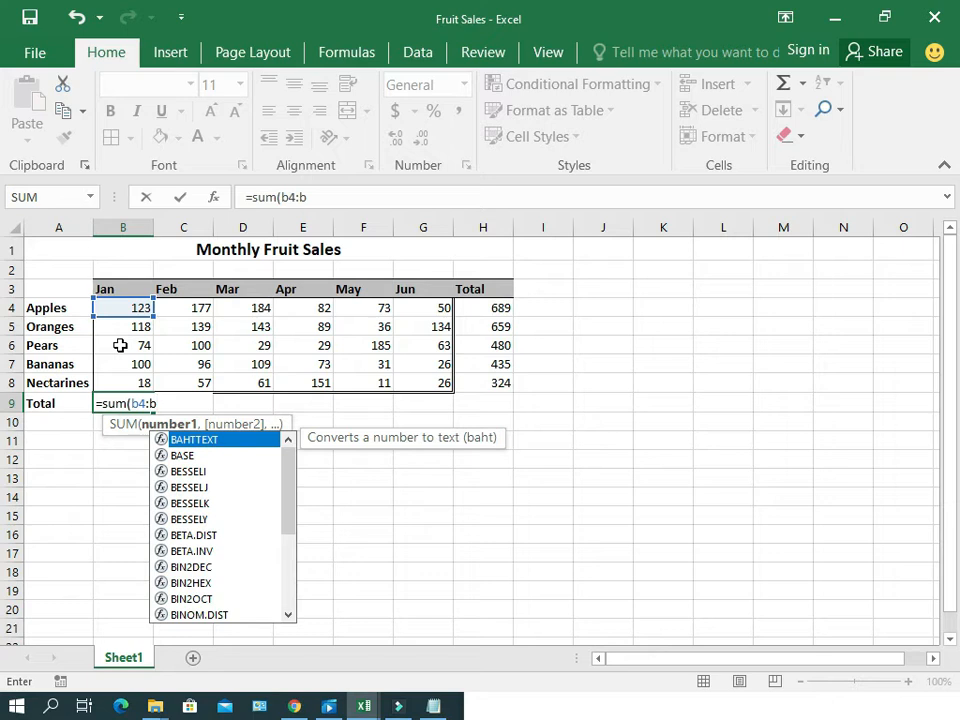
pyautogui.write('8)')
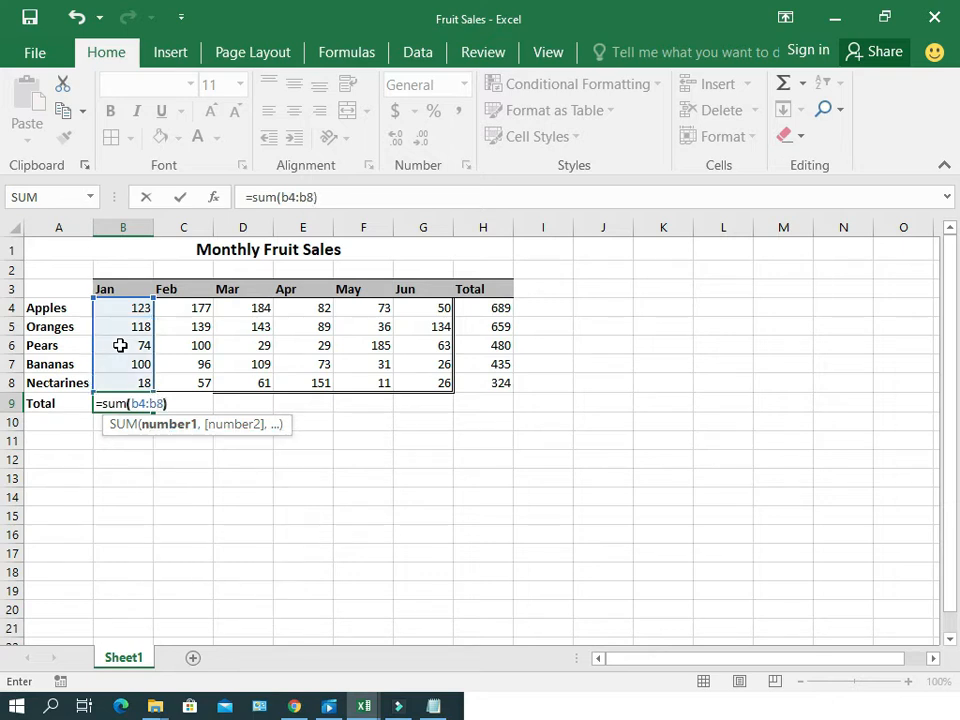
pyautogui.press('Return')
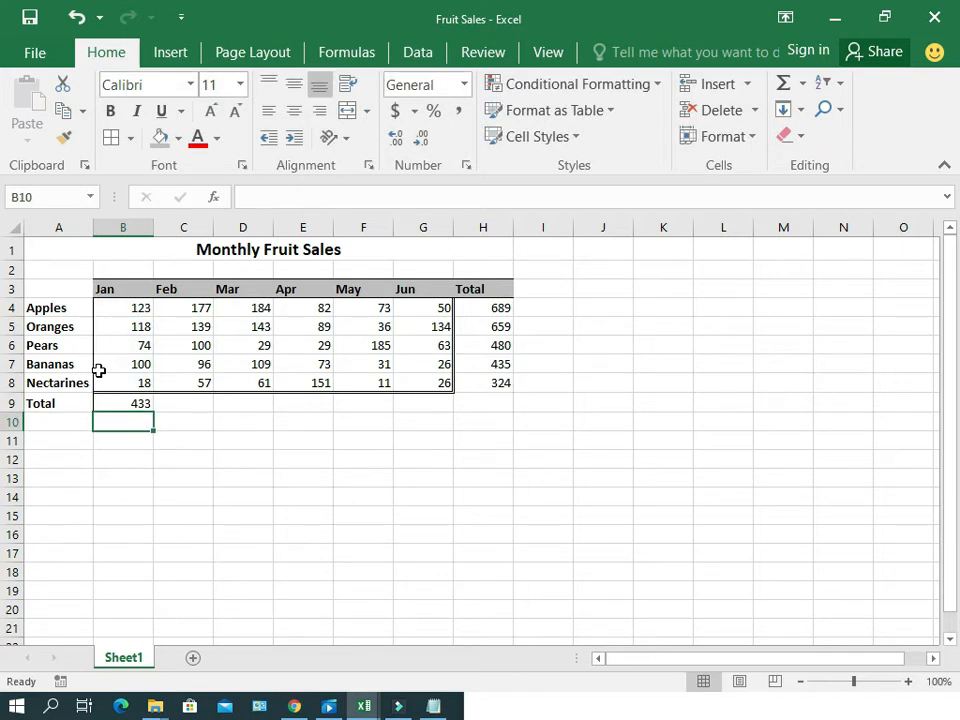
# Step: Examine the cell range used in the Jan total formula in B9
pyautogui.click(122, 402)
pyautogui.click(299, 197)
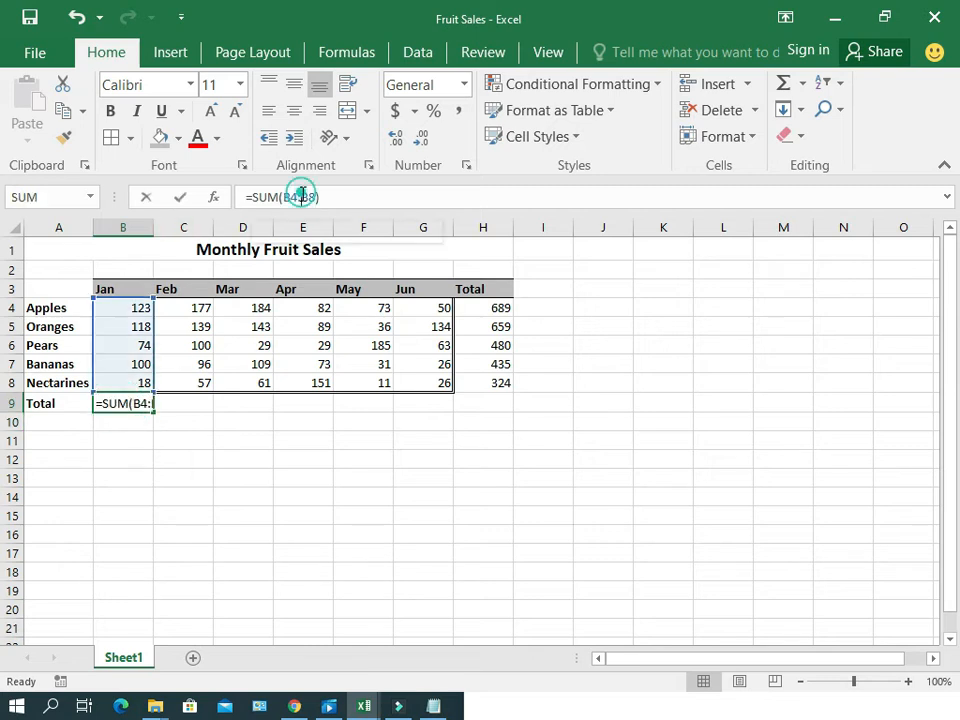
pyautogui.click(123, 406)
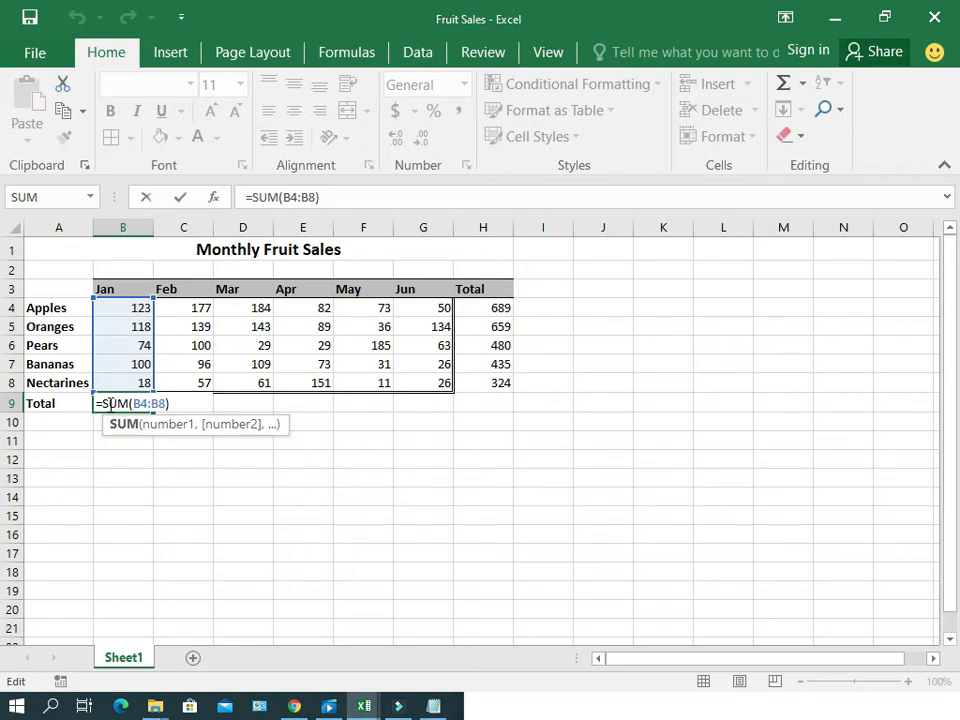
pyautogui.hotkey('ctrl', 'Return')
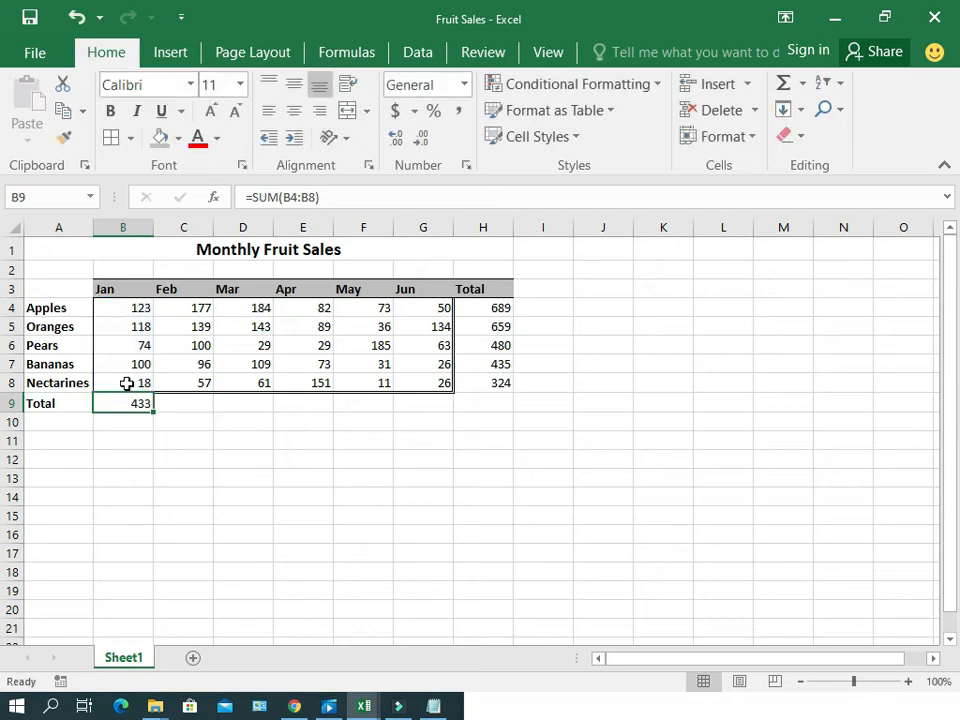
pyautogui.click(193, 404)
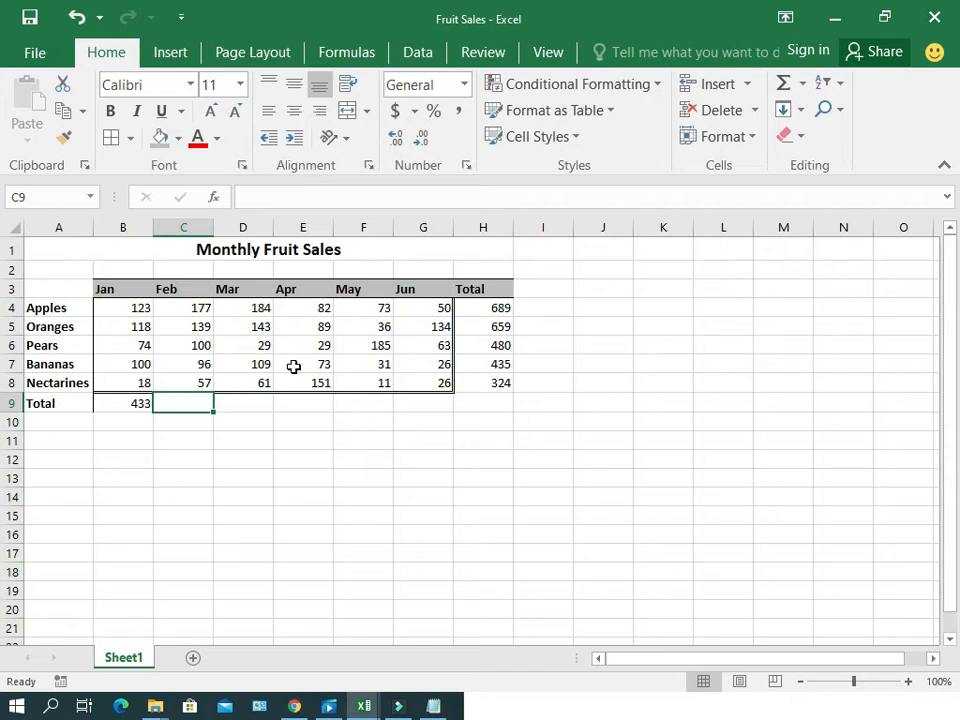
pyautogui.click(253, 400)
pyautogui.click(326, 405)
pyautogui.click(355, 405)
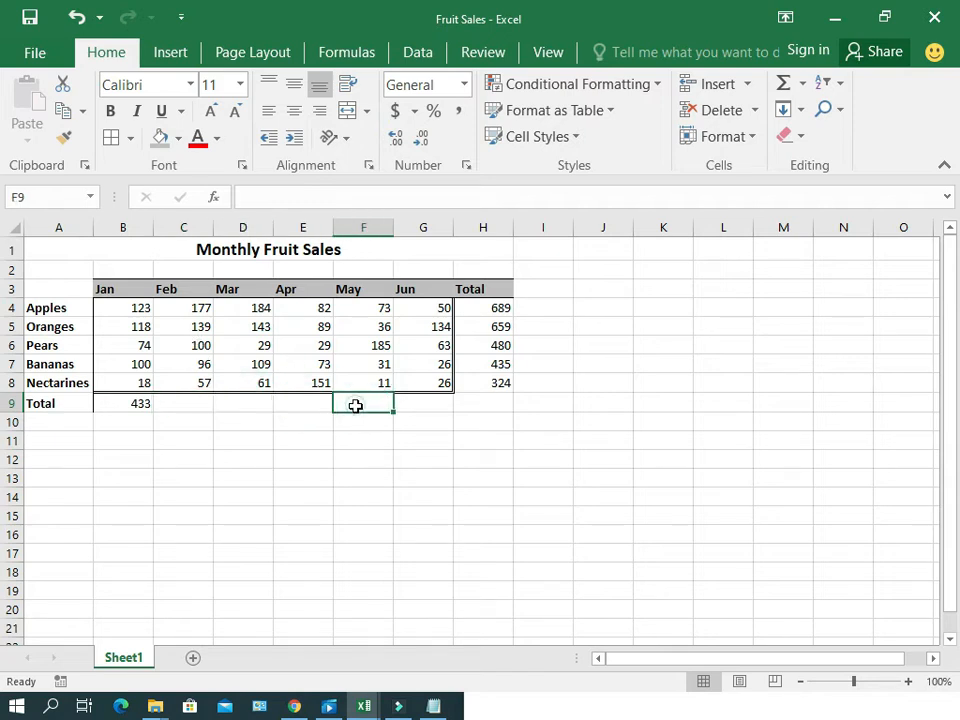
pyautogui.doubleClick(426, 405)
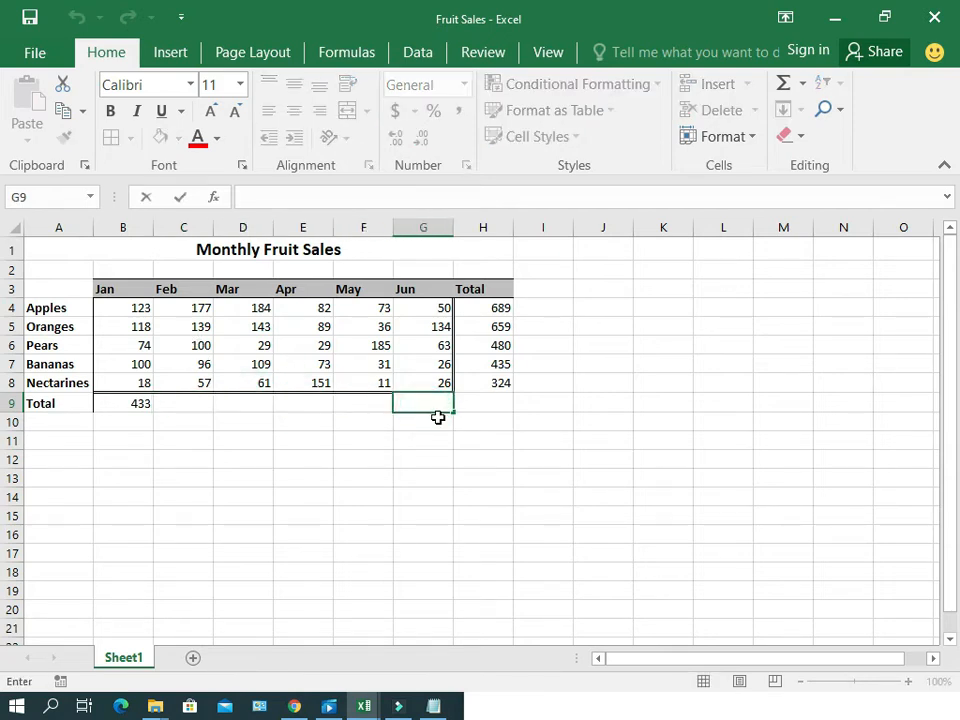
pyautogui.click(121, 292)
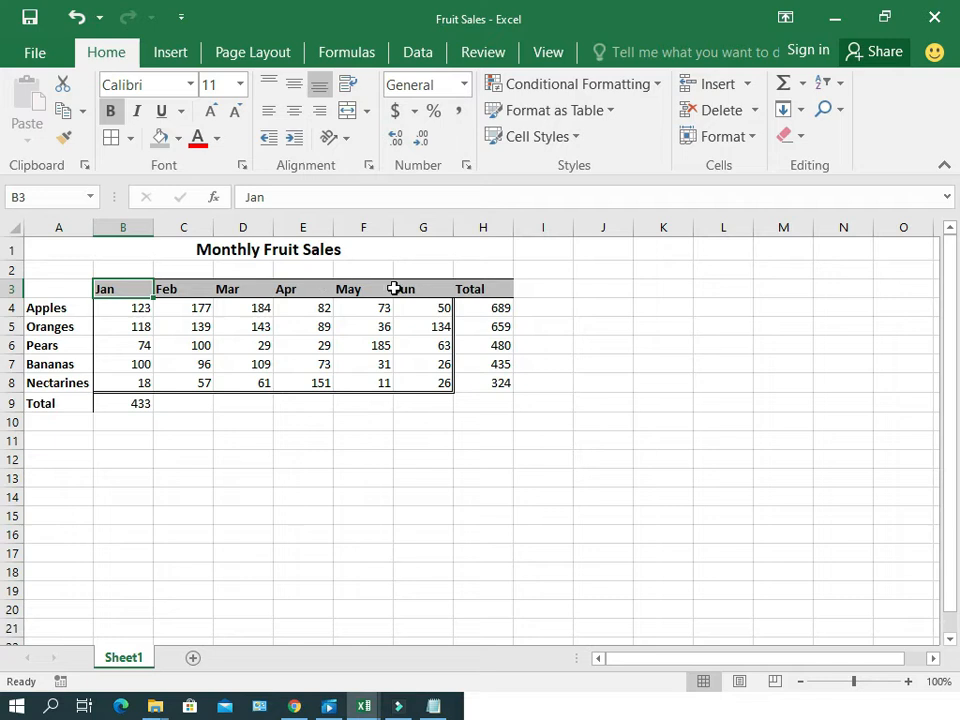
# Step: Fill the Jan total formula from B9 across to G9 and check the copied formulas in the Mar to Jun totals
pyautogui.click(144, 404)
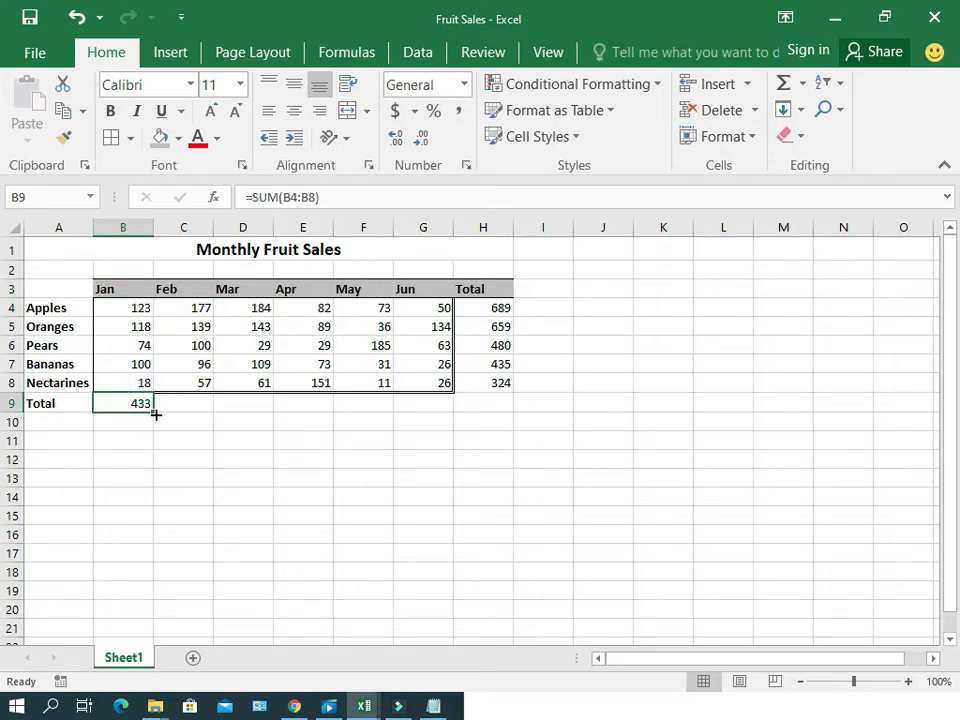
pyautogui.moveTo(152, 413); pyautogui.dragTo(443, 428)
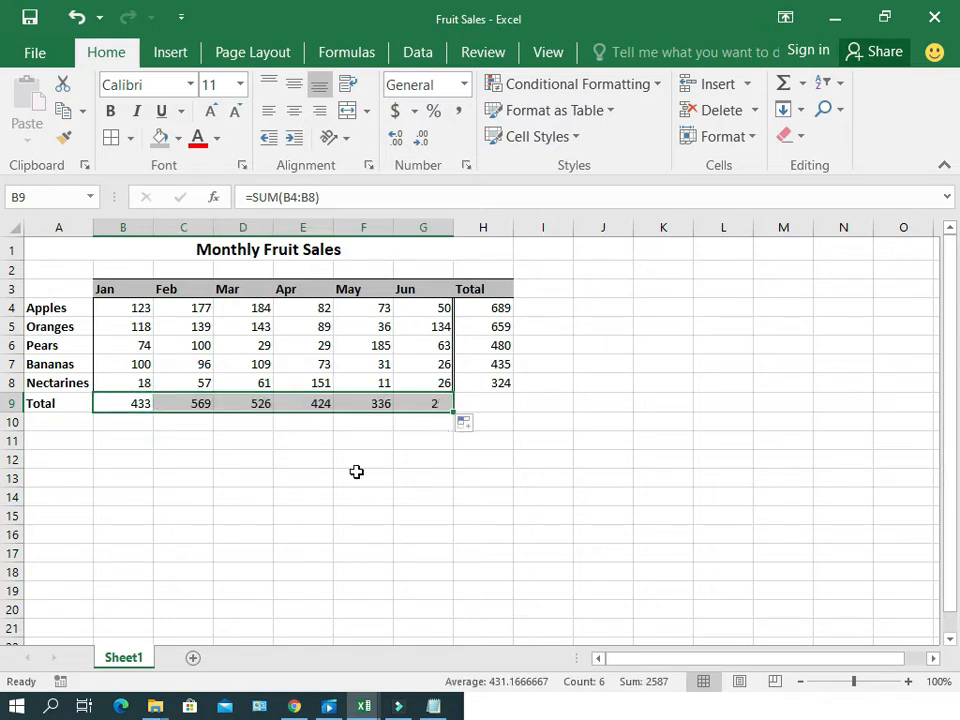
pyautogui.click(257, 403)
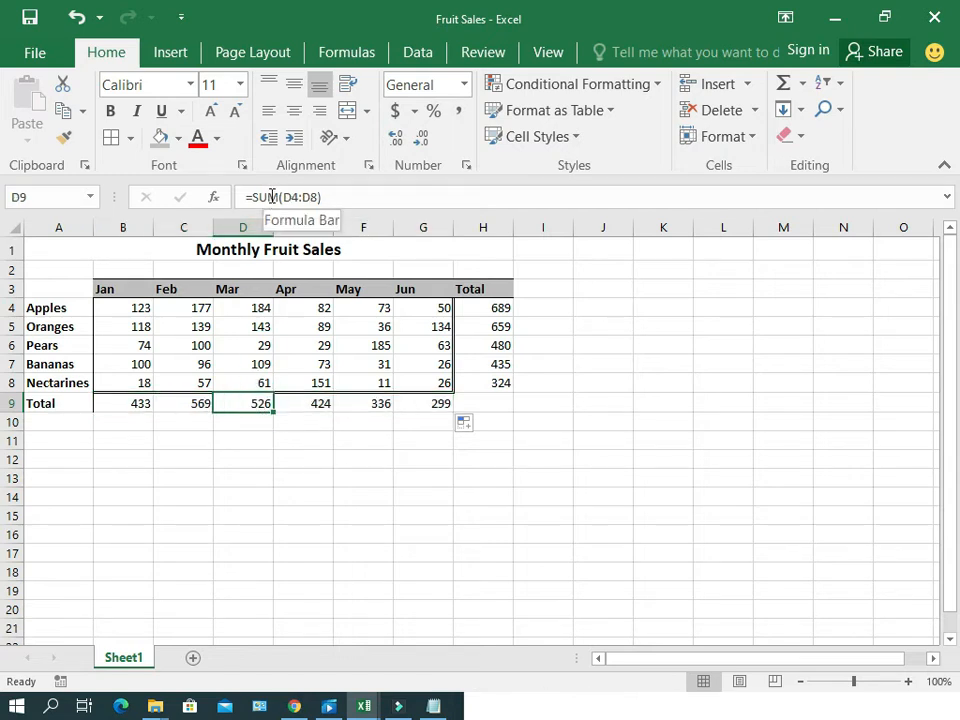
pyautogui.click(306, 403)
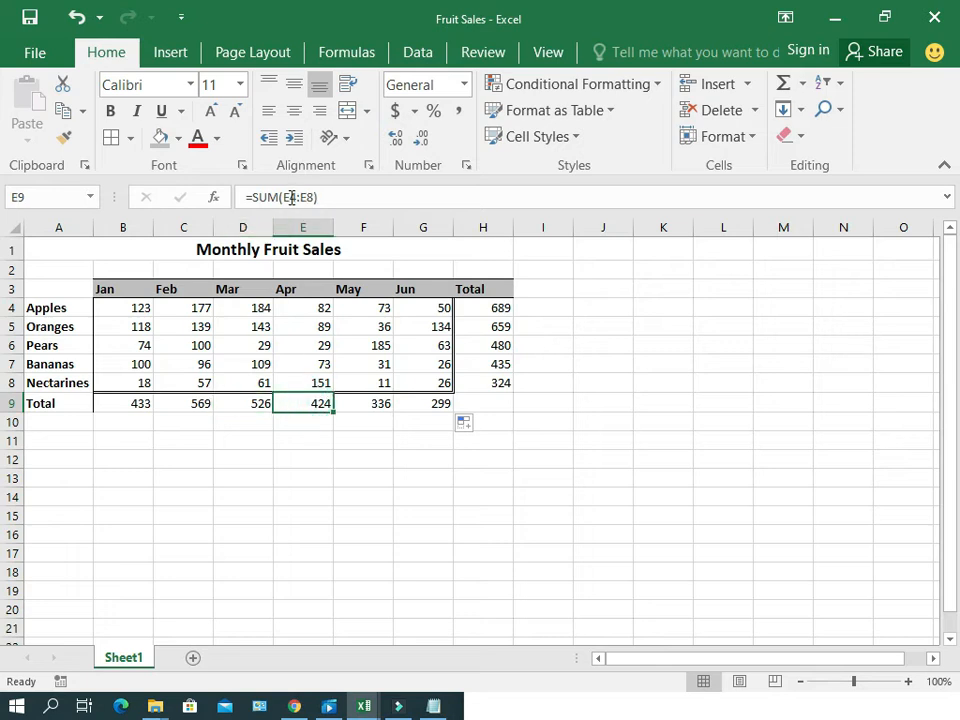
pyautogui.click(370, 403)
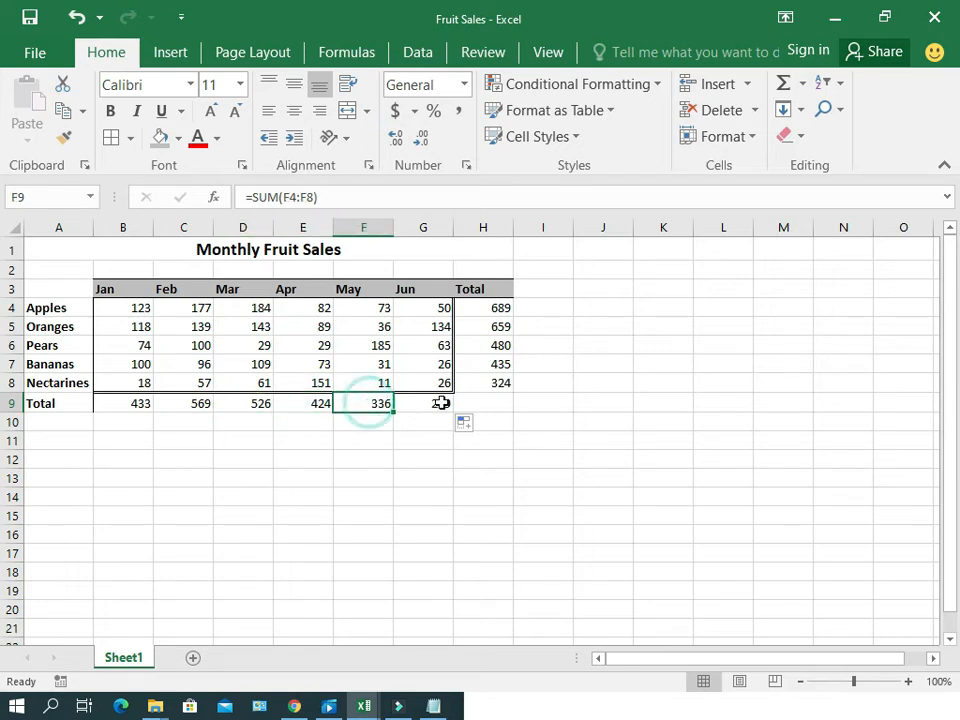
pyautogui.click(441, 402)
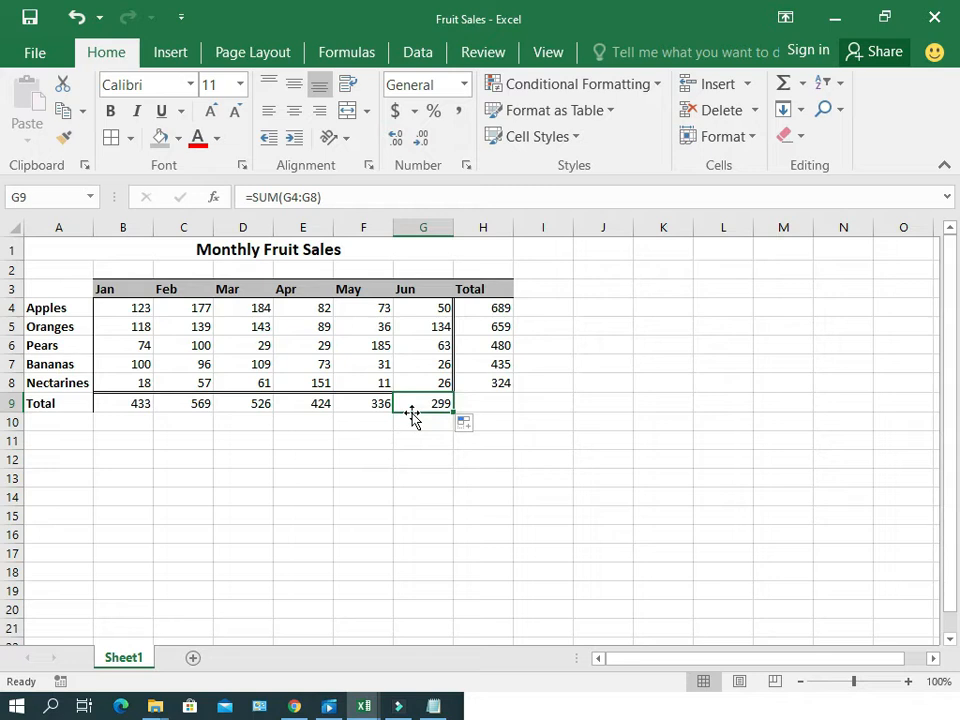
# Step: Make the monthly totals in cells B9:G9 bold
pyautogui.click(114, 405)
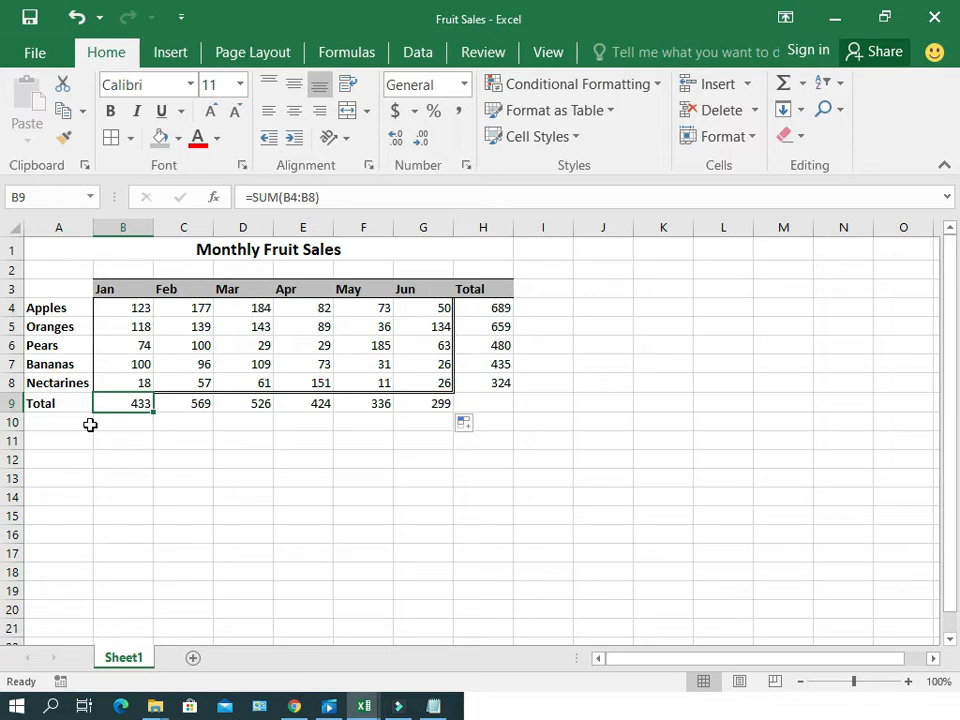
pyautogui.hotkey('ctrl', 'shift', 'Right')
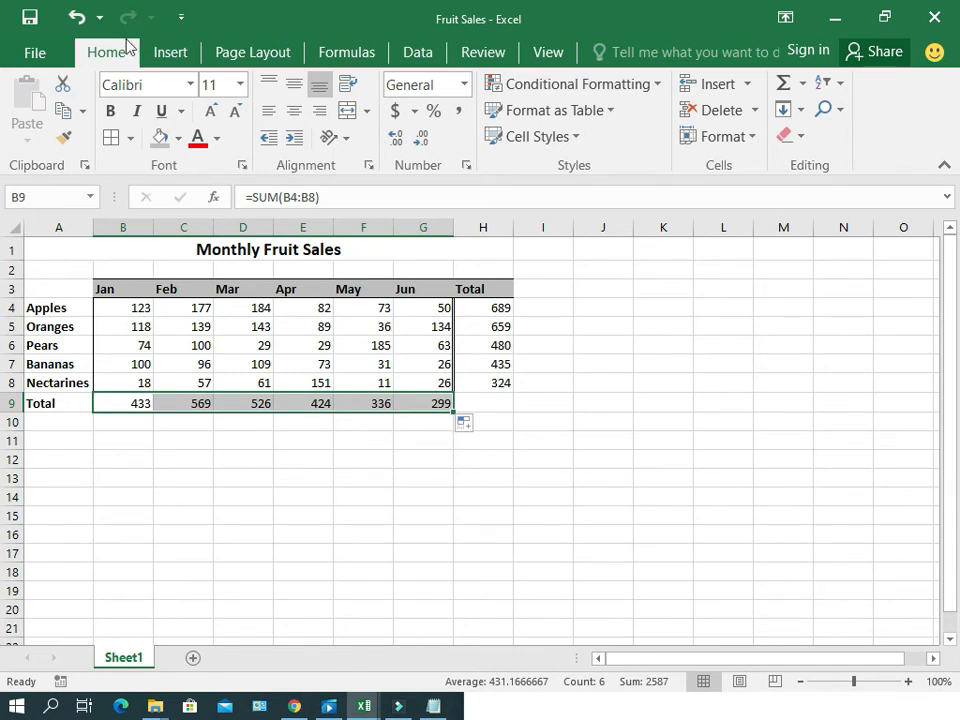
pyautogui.click(112, 117)
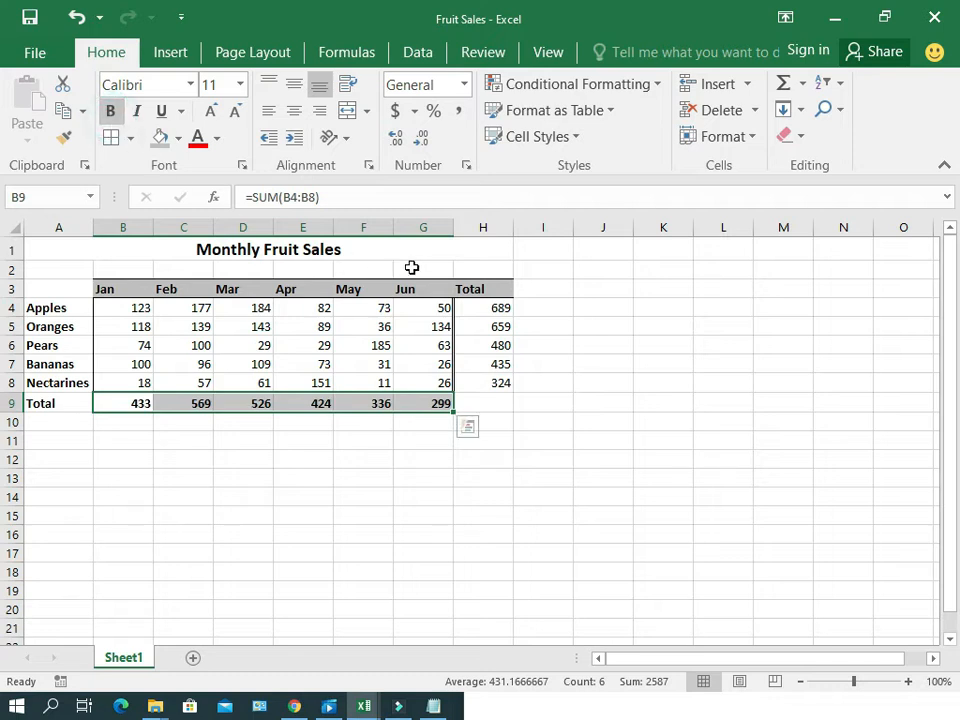
# Step: Make the fruit totals in cells H4:H8 bold
pyautogui.click(482, 313)
pyautogui.hotkey('ctrl', 'shift', 'Down')
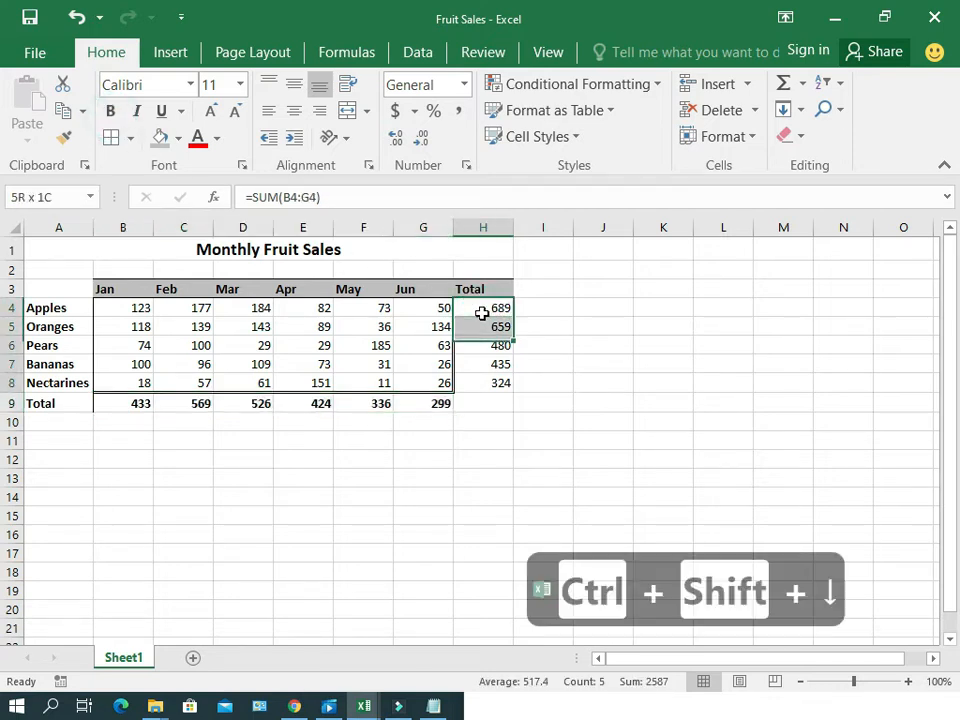
pyautogui.hotkey('ctrl', 'b')
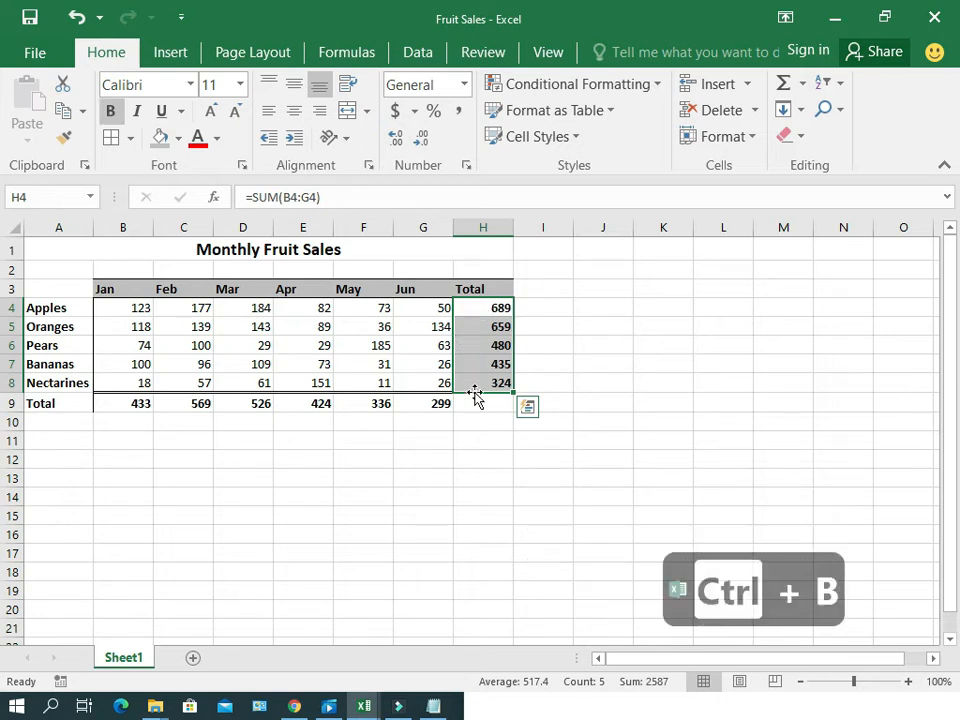
pyautogui.click(489, 418)
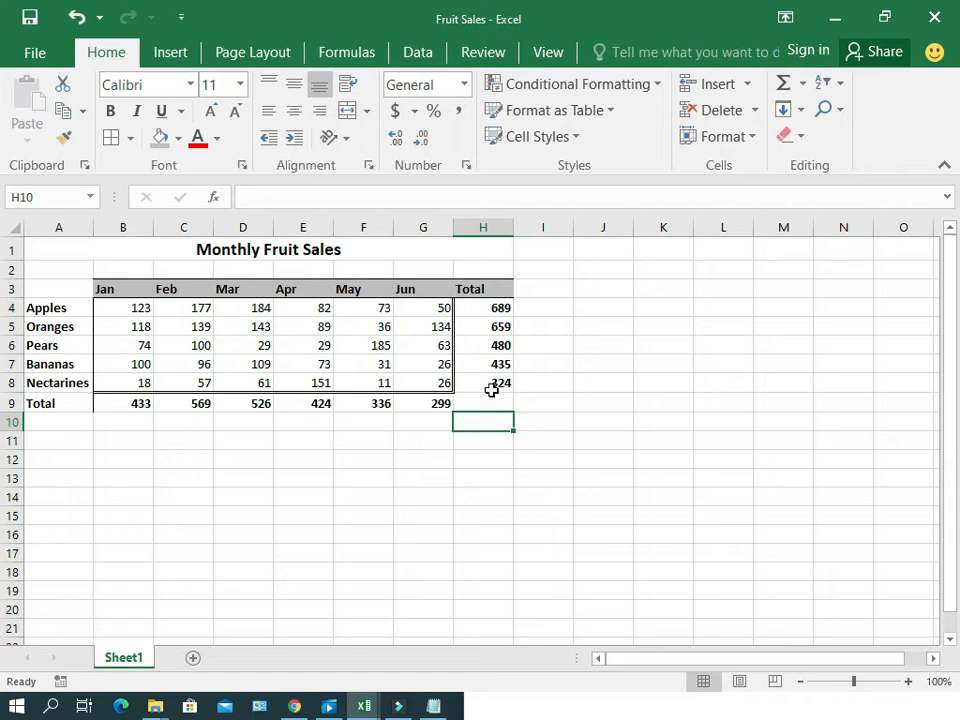
# Step: Shade the fruit totals in H4:H8 and the monthly totals in B9:G9 with the same light gray fill
pyautogui.click(483, 308)
pyautogui.moveTo(483, 308); pyautogui.dragTo(483, 384)
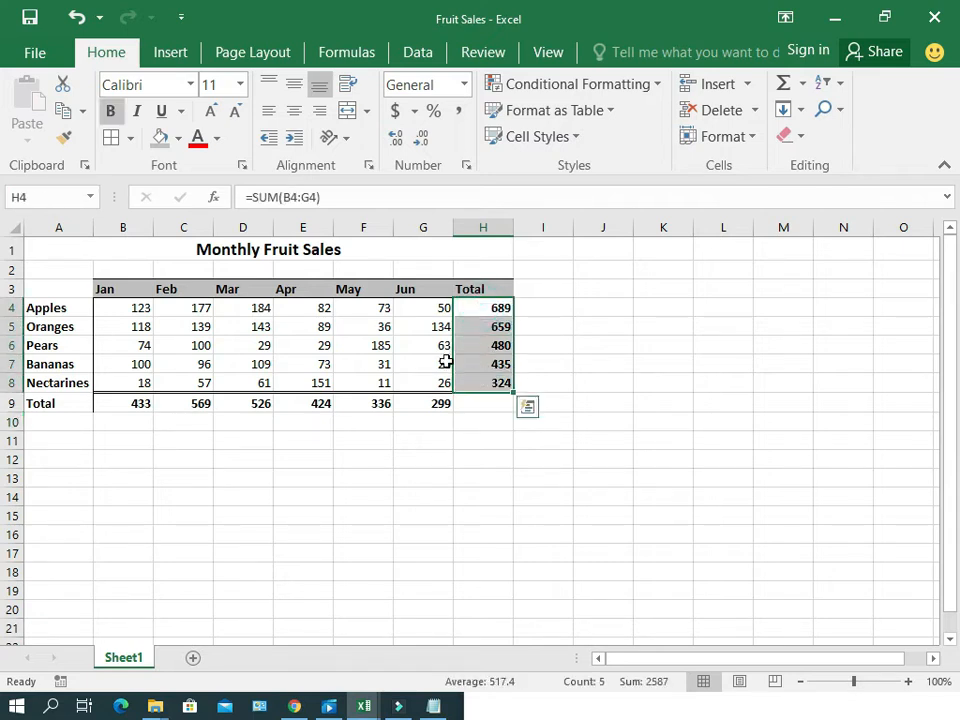
pyautogui.click(178, 138)
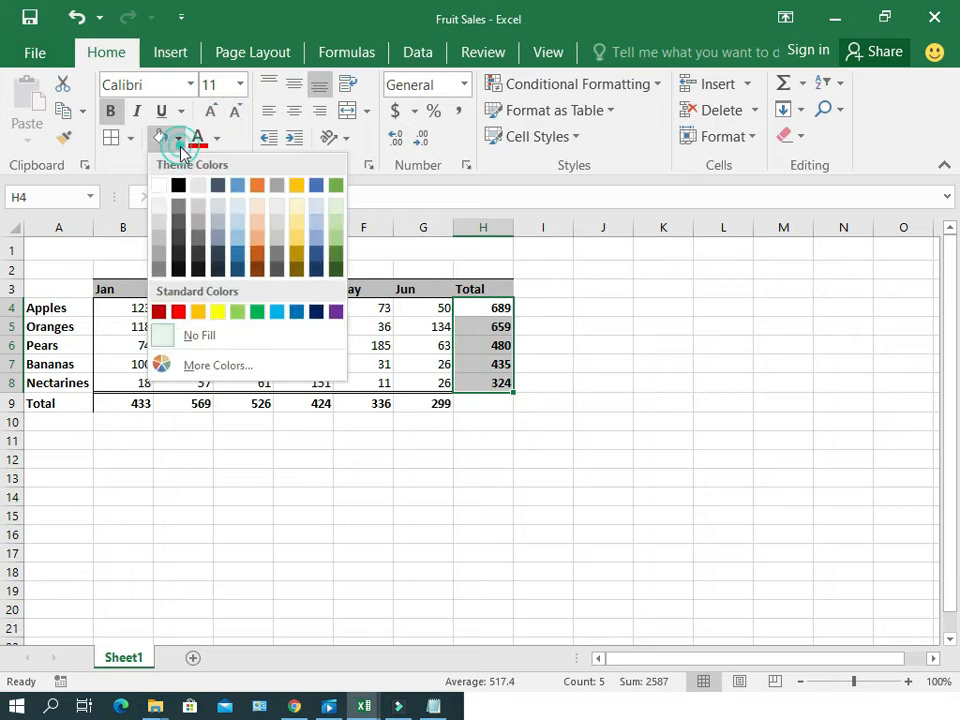
pyautogui.click(165, 229)
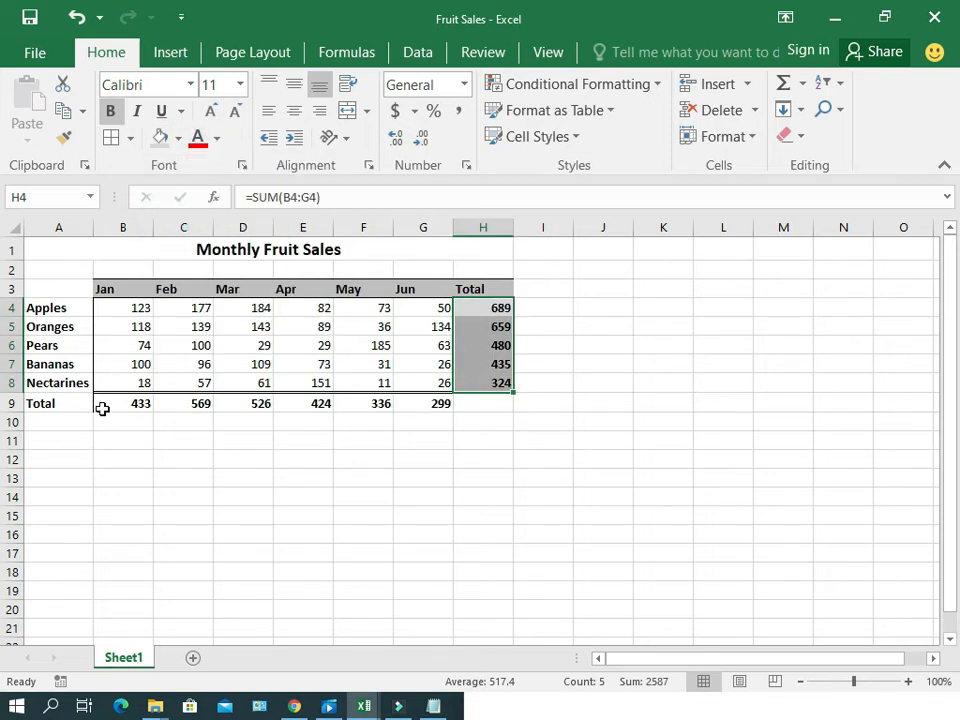
pyautogui.moveTo(101, 407); pyautogui.dragTo(439, 403)
pyautogui.click(157, 145)
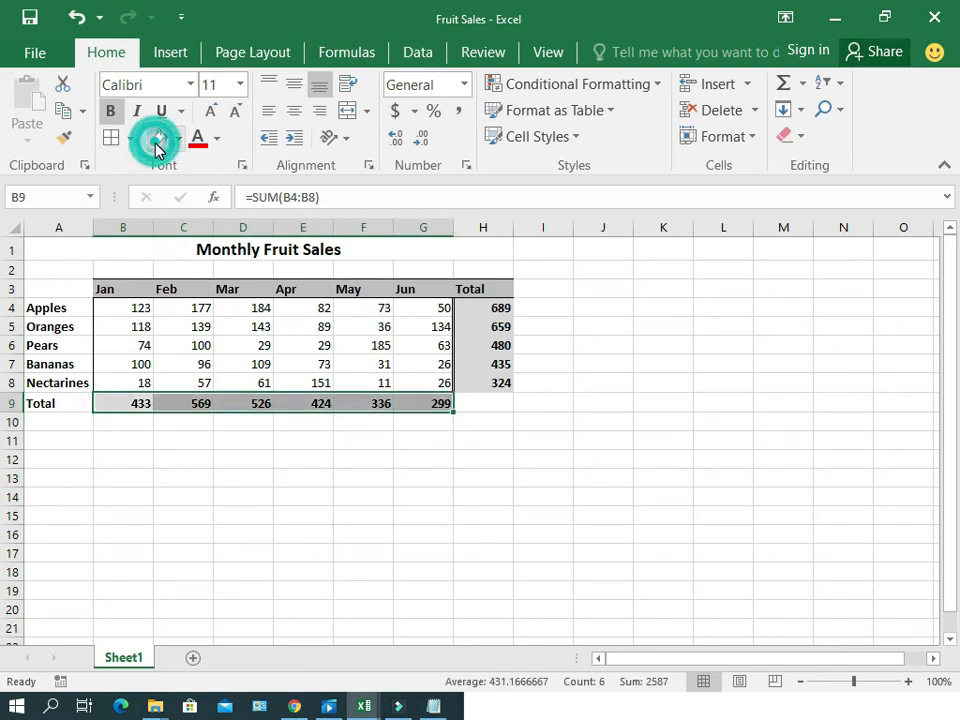
pyautogui.click(500, 455)
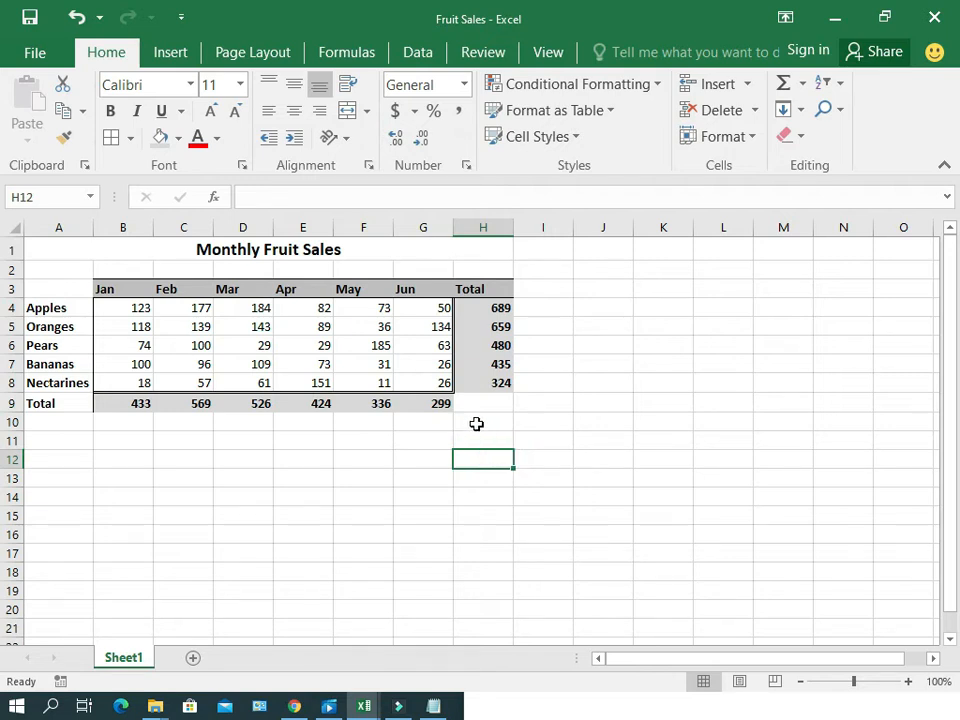
# Step: Label cell G10 "Total" and enter the grand total of the fruit totals in H10 with =SUM(H4:H8)
pyautogui.click(477, 424)
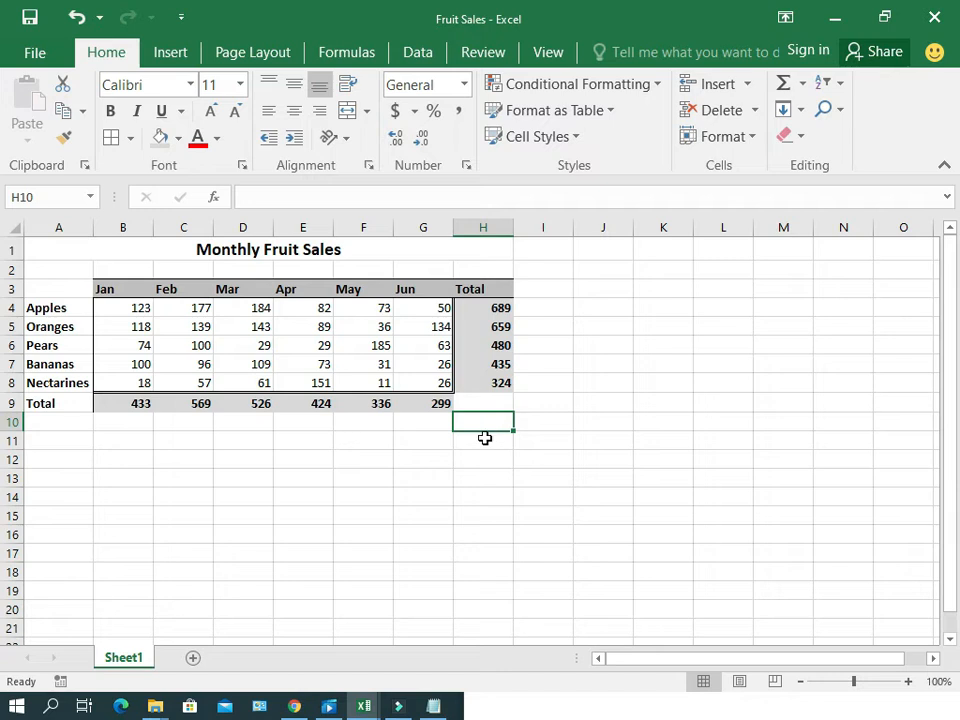
pyautogui.click(415, 422)
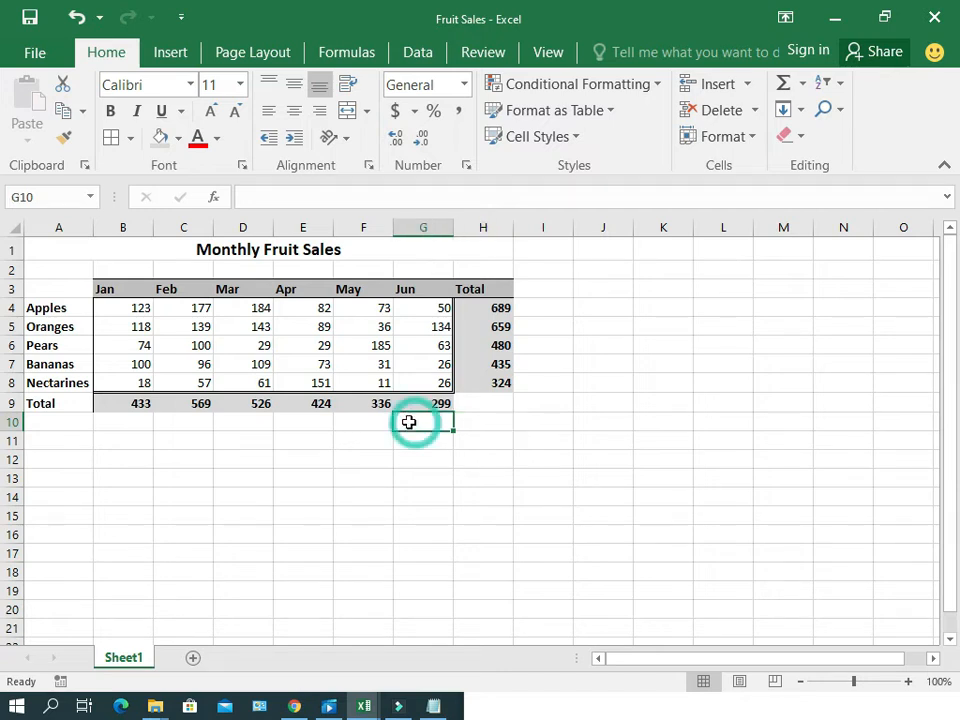
pyautogui.write('Total')
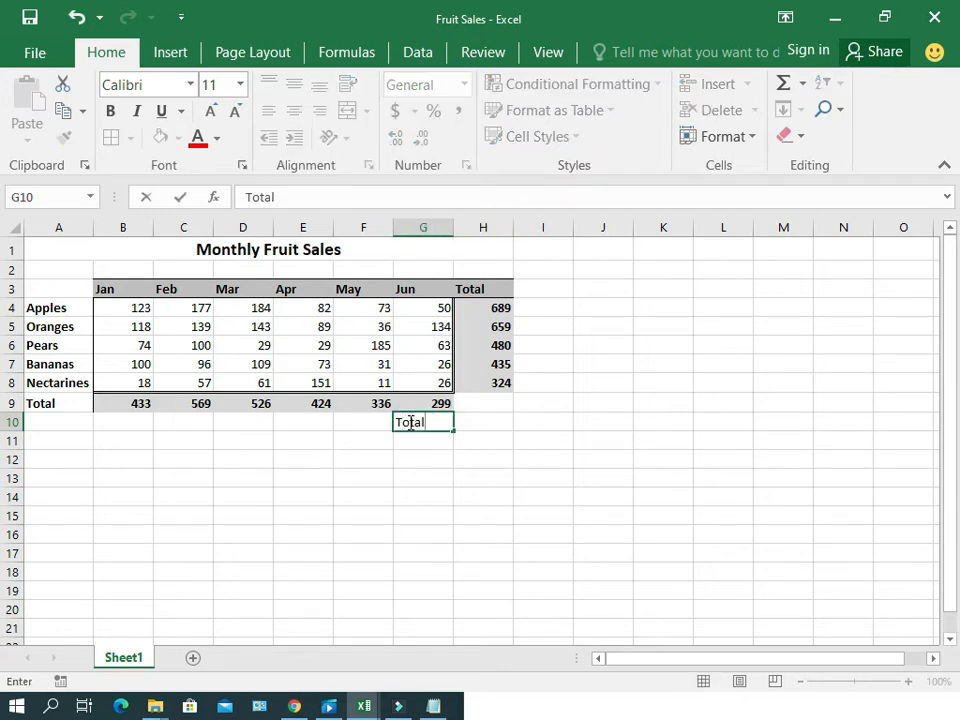
pyautogui.press('Tab')
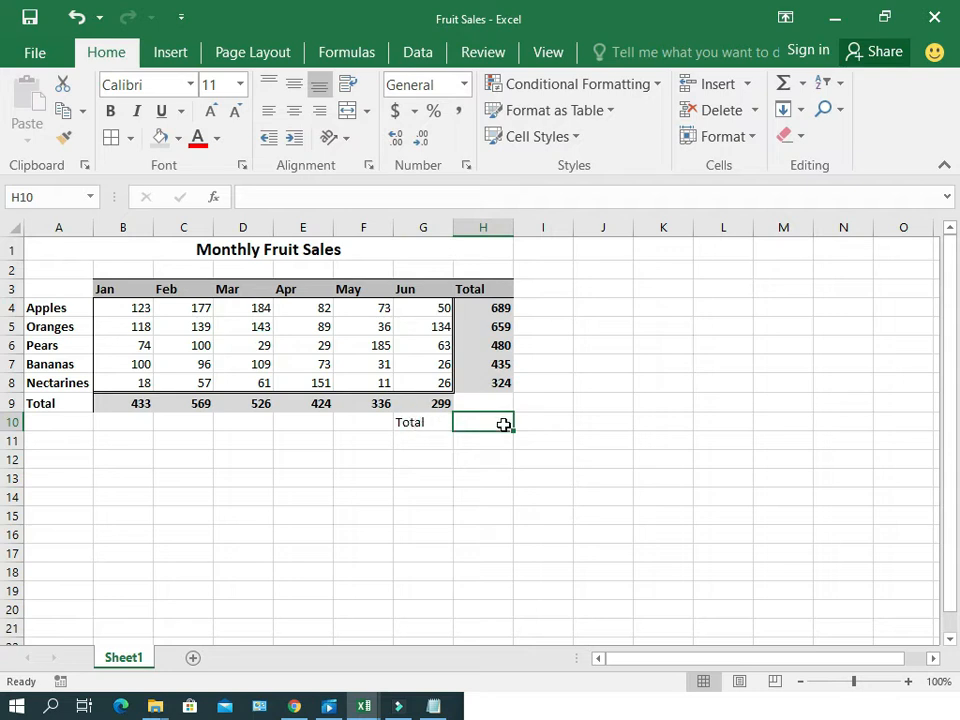
pyautogui.write('=')
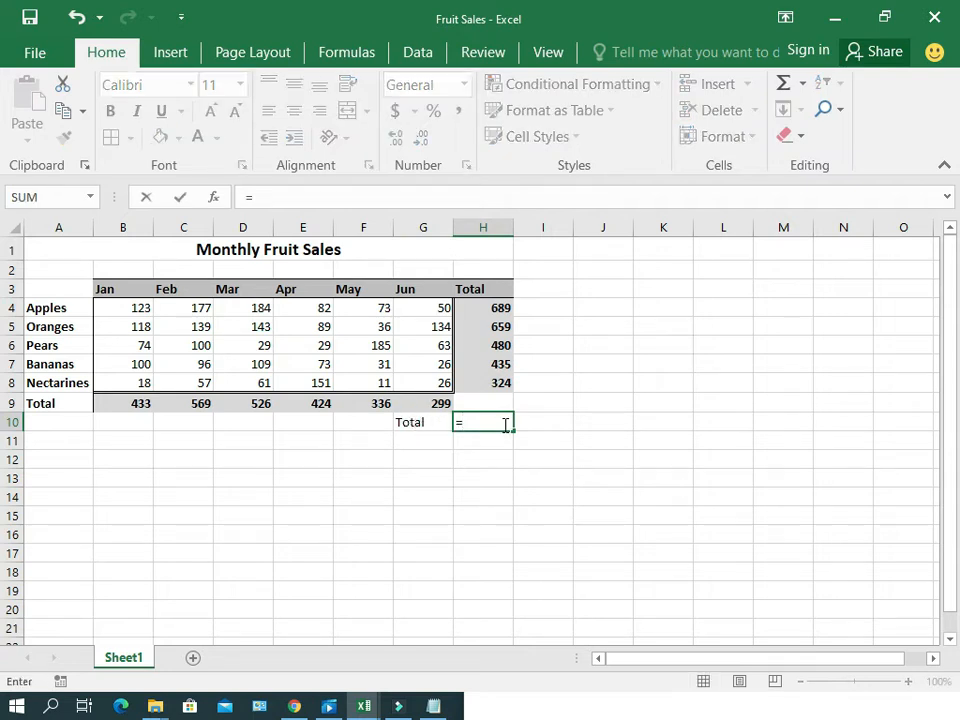
pyautogui.write('sum(')
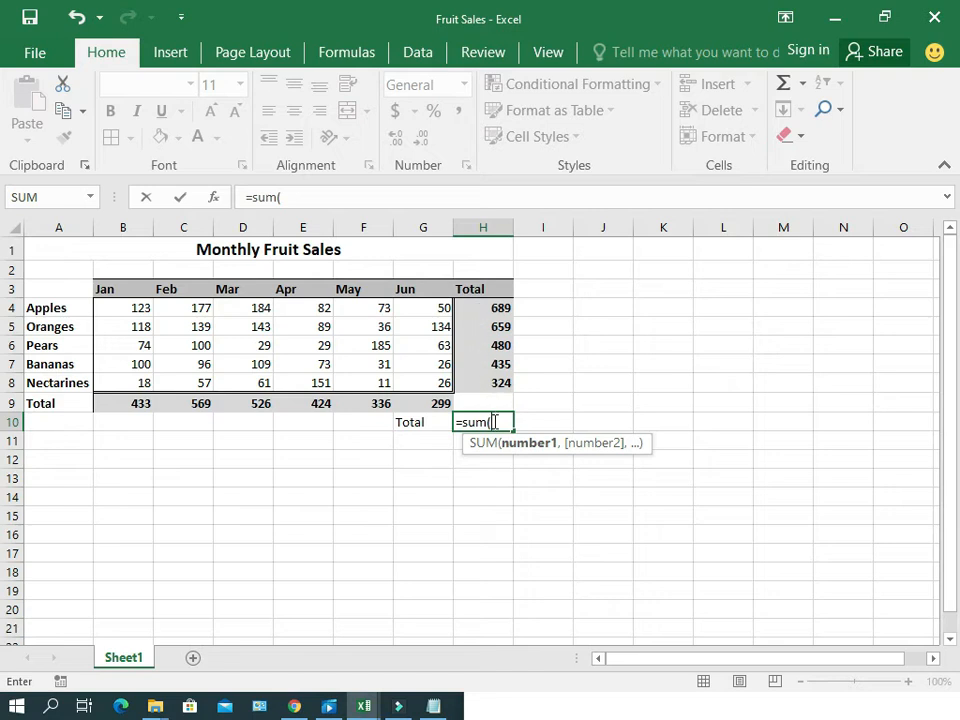
pyautogui.moveTo(482, 306); pyautogui.dragTo(486, 381)
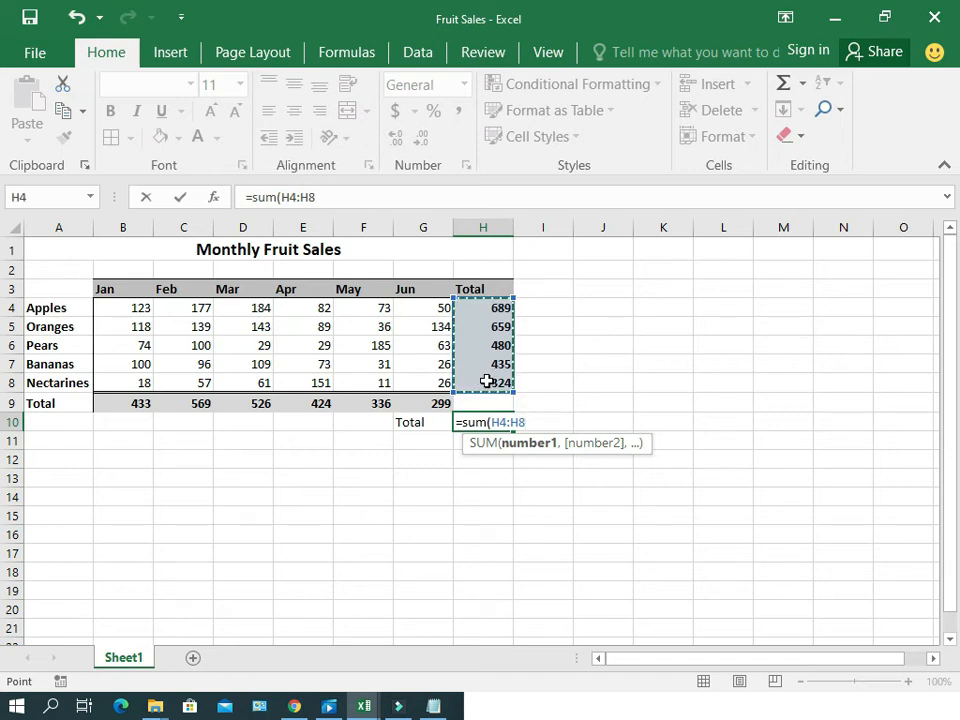
pyautogui.write(')')
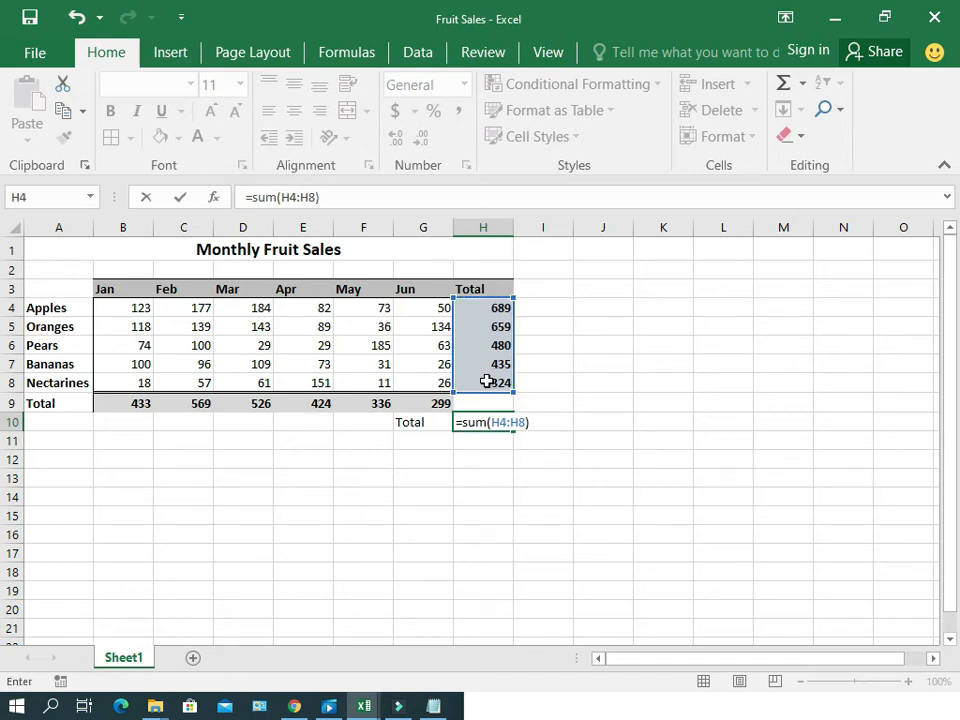
pyautogui.press('Return')
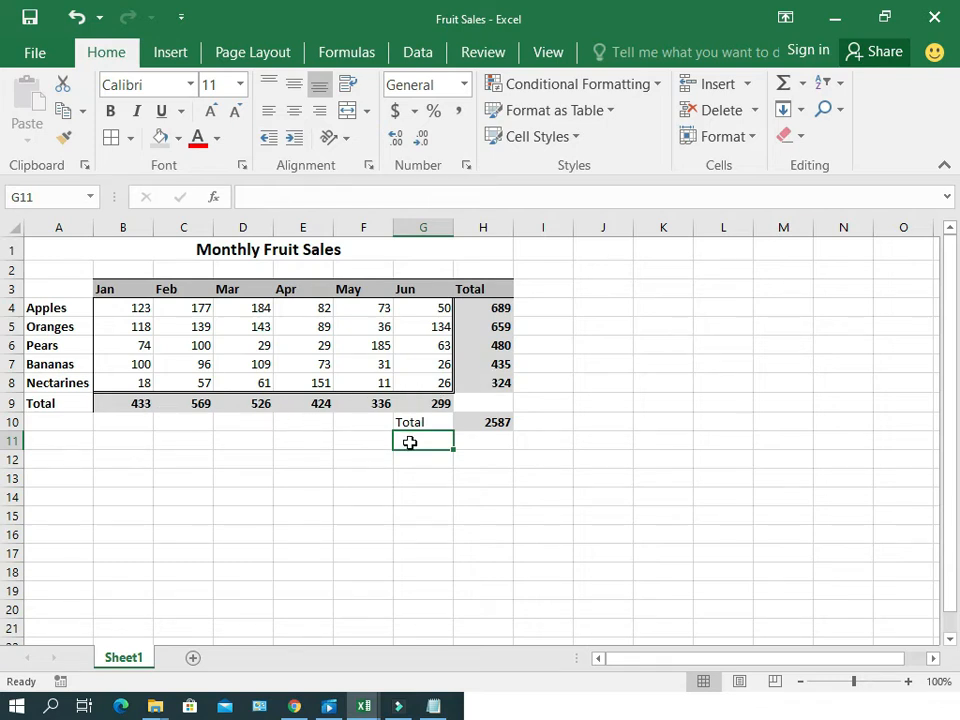
# Step: Label cell G11 "Check Sum" and autofit the width of column G to the label
pyautogui.write('check')
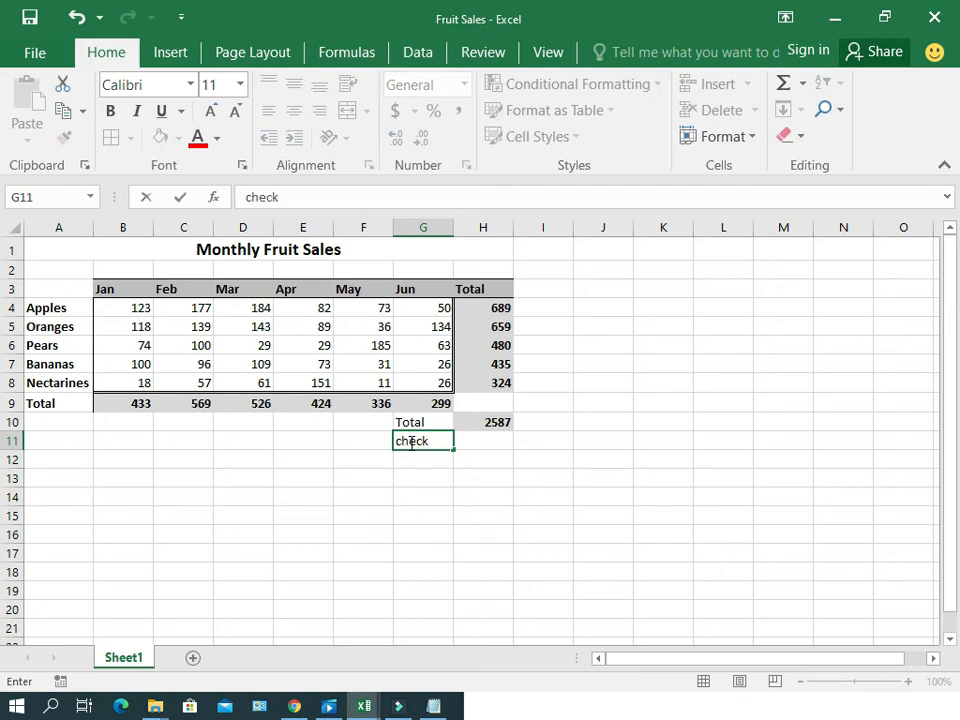
pyautogui.write(' Sum')
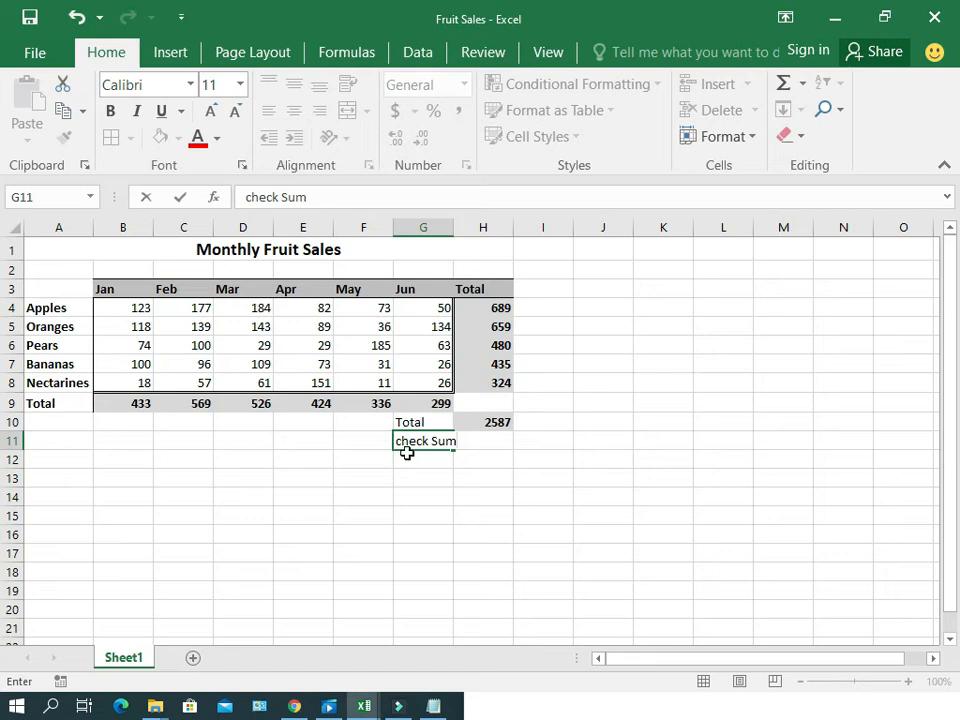
pyautogui.click(398, 445)
pyautogui.press('BackSpace')
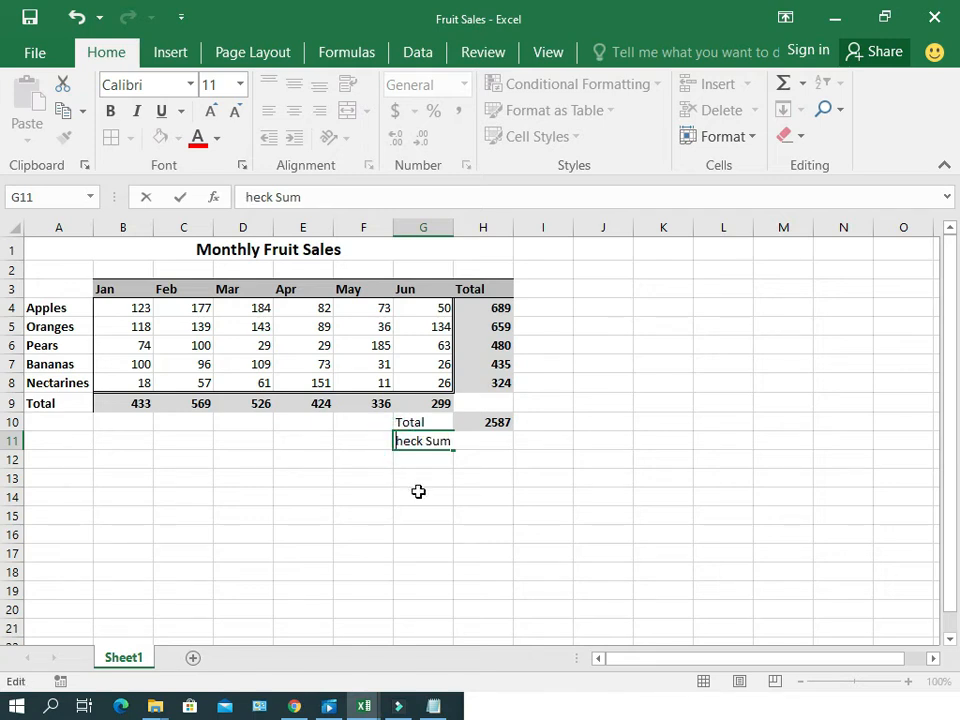
pyautogui.write('C')
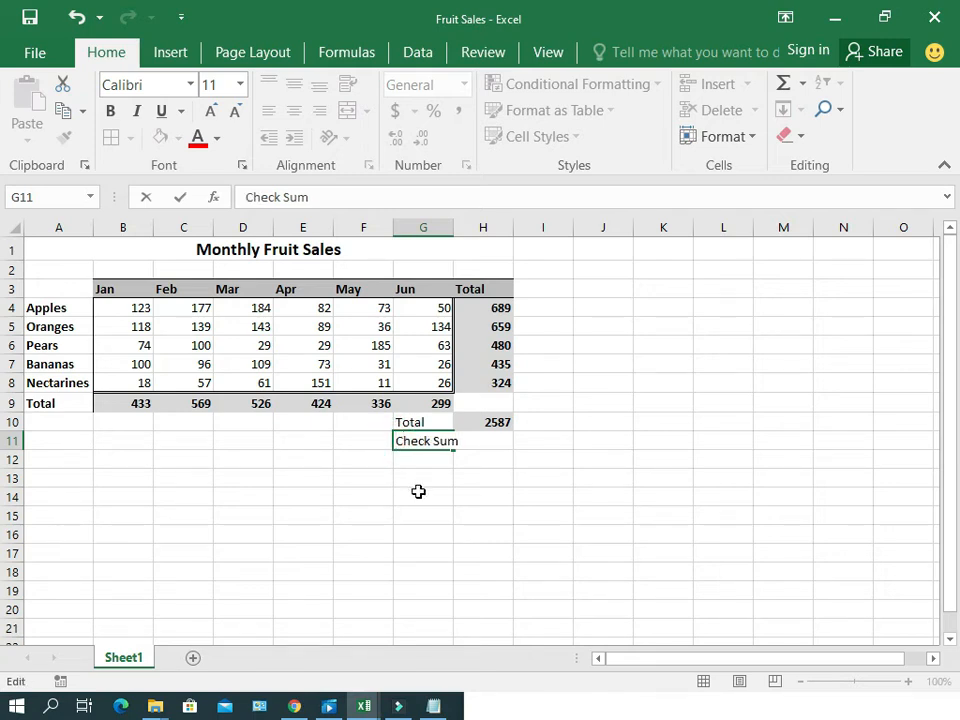
pyautogui.press('Return')
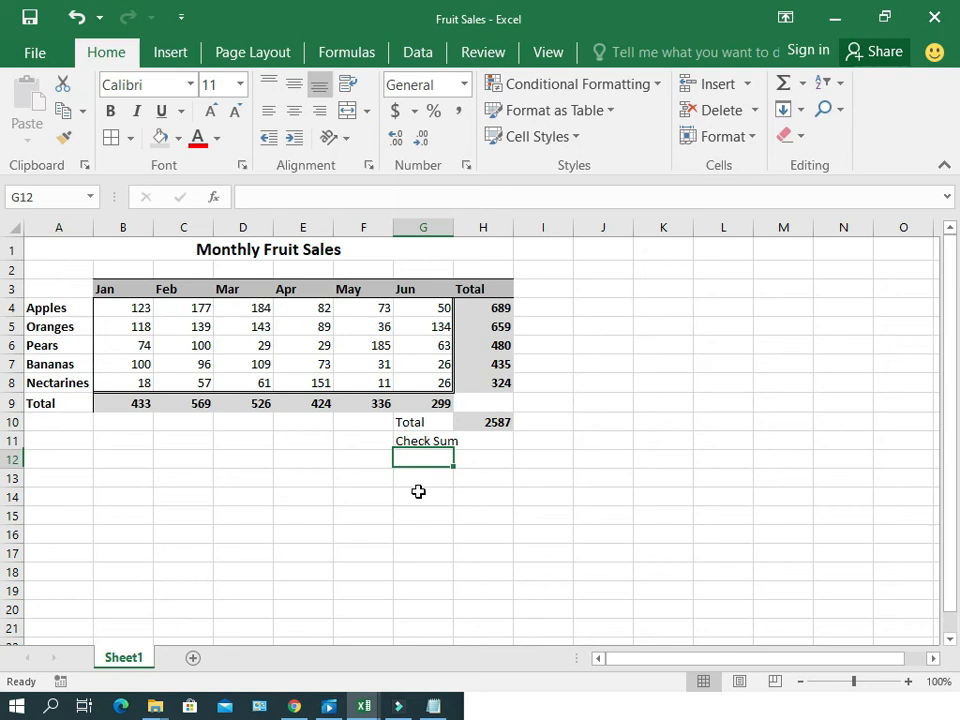
pyautogui.doubleClick(455, 227)
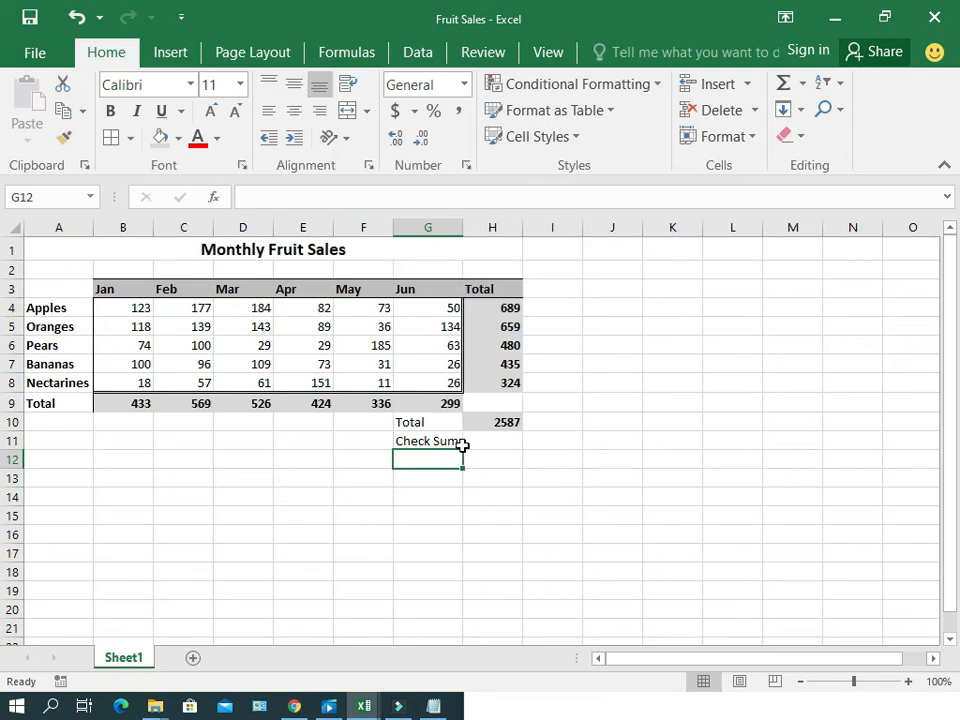
# Step: Enter the check sum of the monthly totals in cell H11 with the formula =SUM(B9:G9)
pyautogui.click(478, 441)
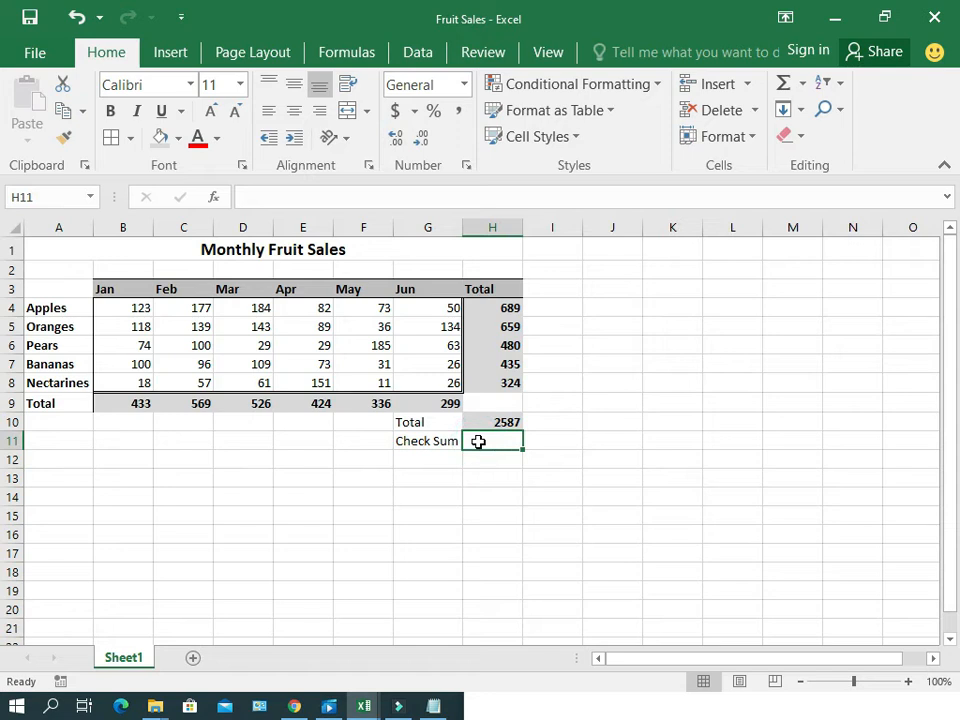
pyautogui.write('=')
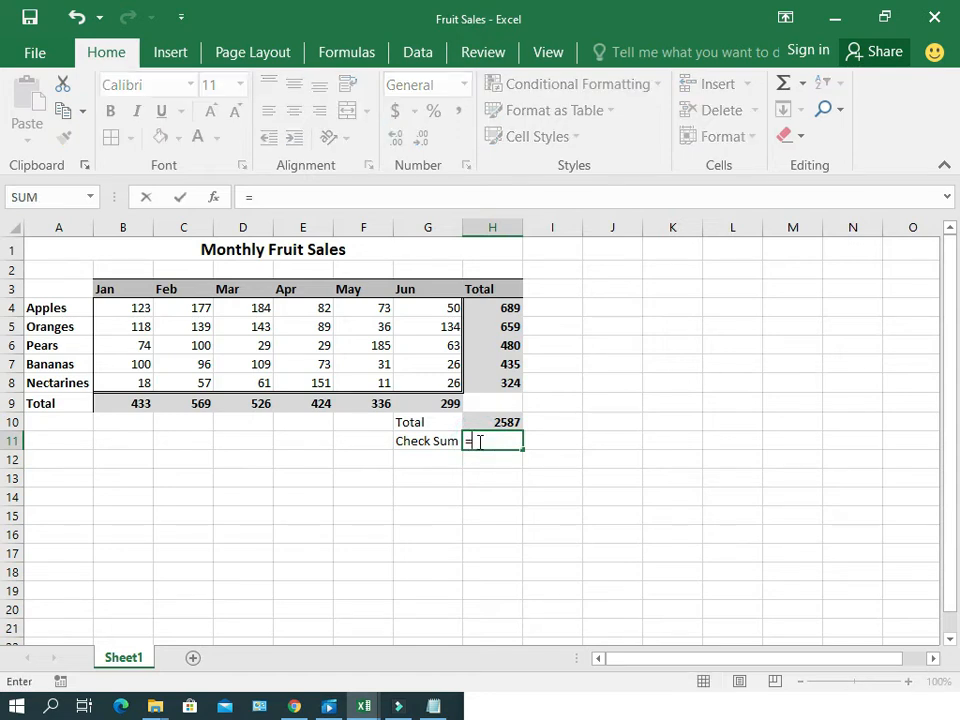
pyautogui.write('sum(')
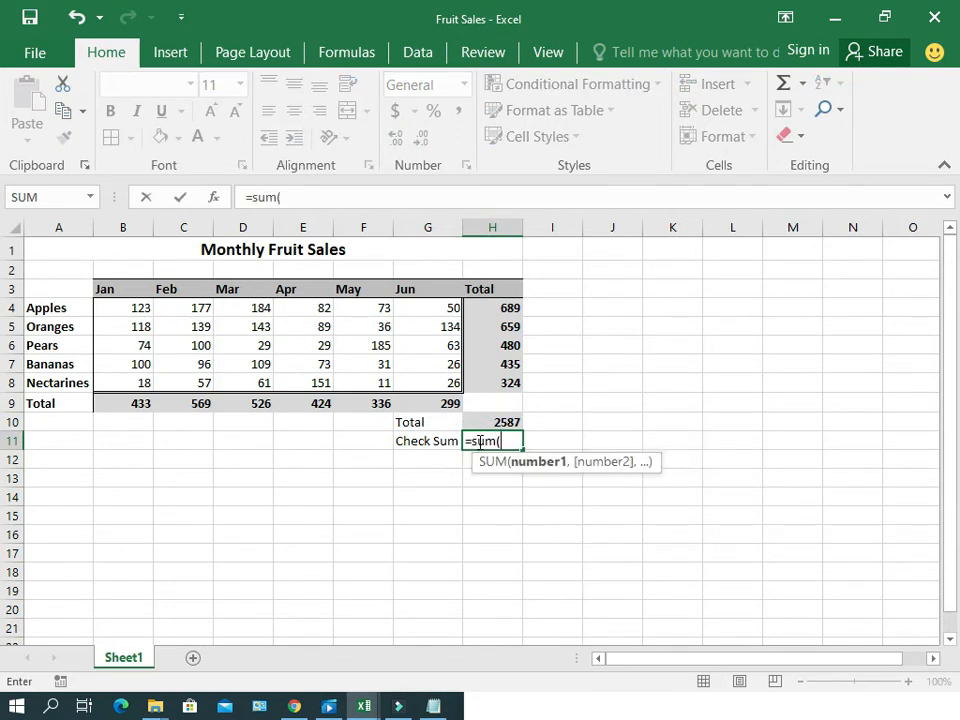
pyautogui.moveTo(433, 405); pyautogui.dragTo(141, 401)
pyautogui.press('Return')
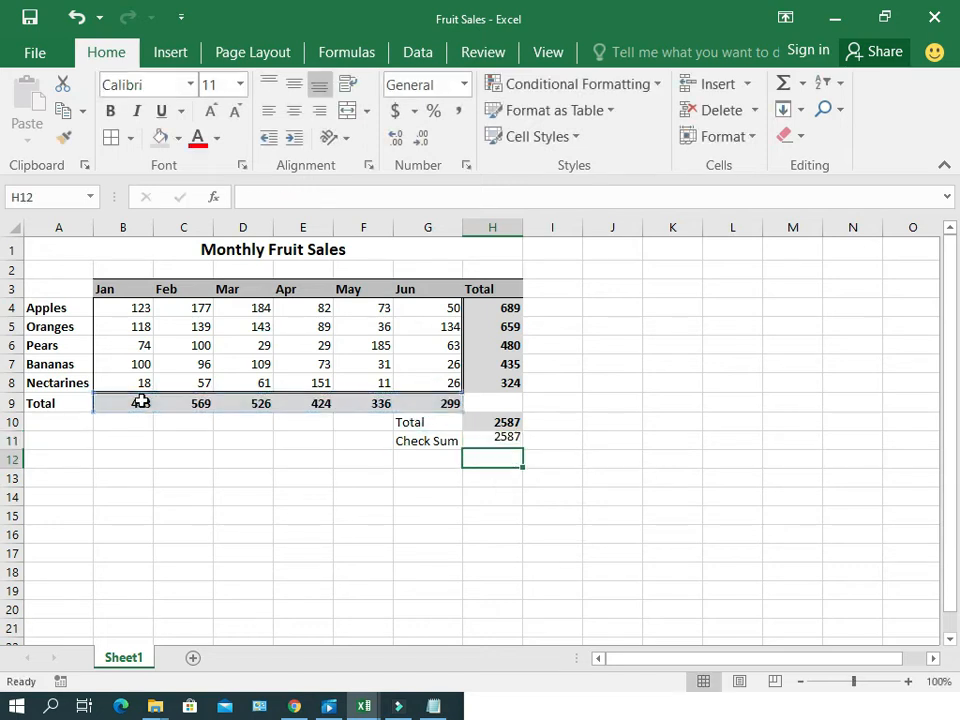
pyautogui.click(481, 441)
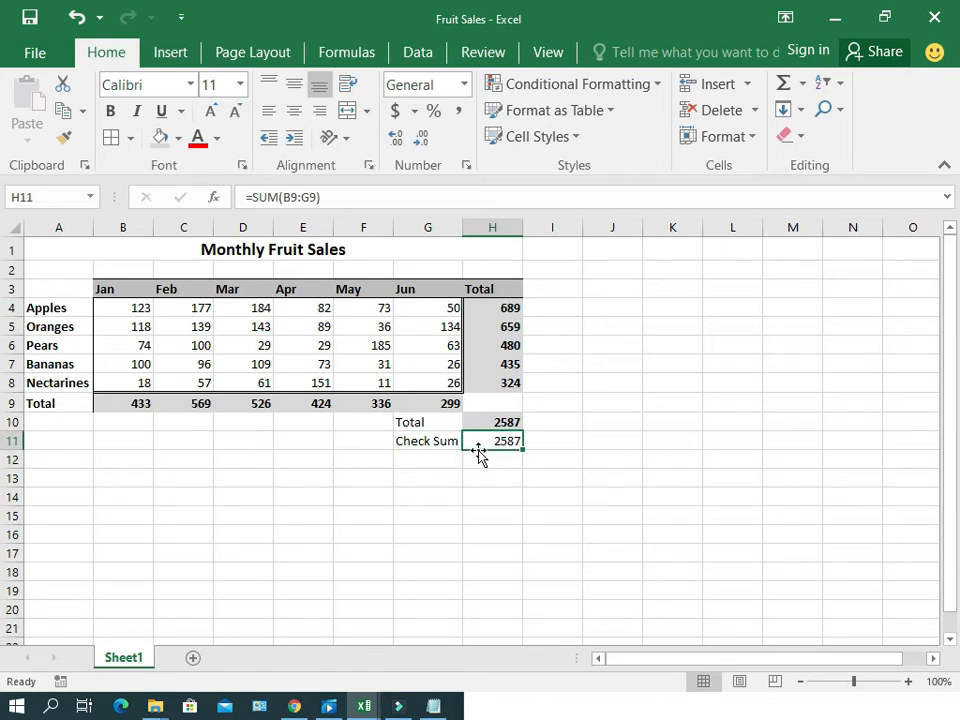
# Step: Copy the formatting of the grand total in H10 to the check sum in H11 with Format Painter
pyautogui.click(480, 422)
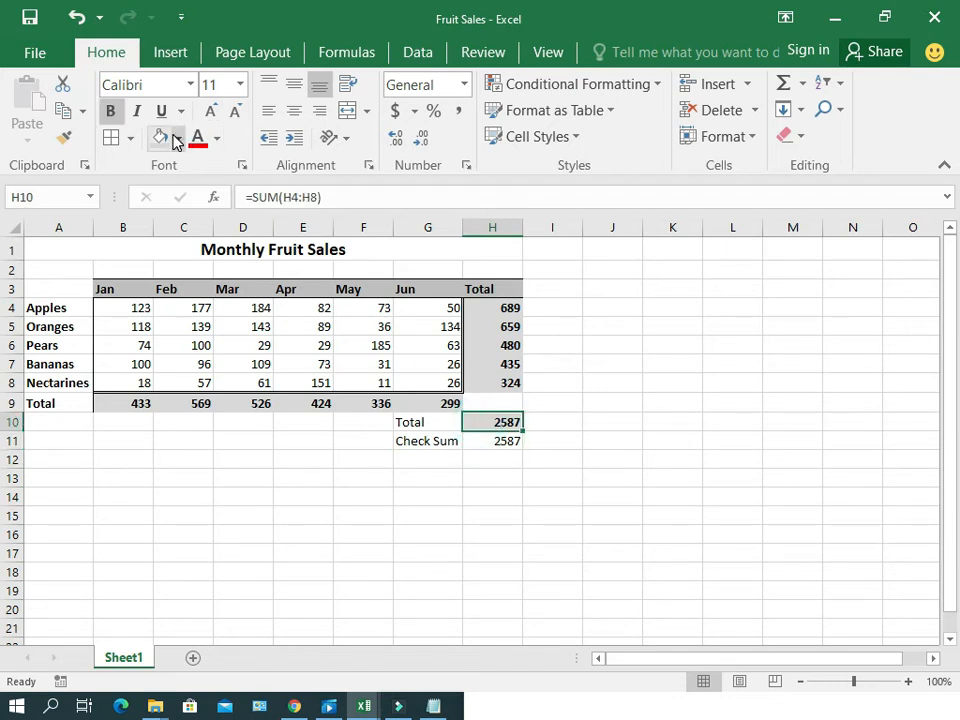
pyautogui.click(62, 140)
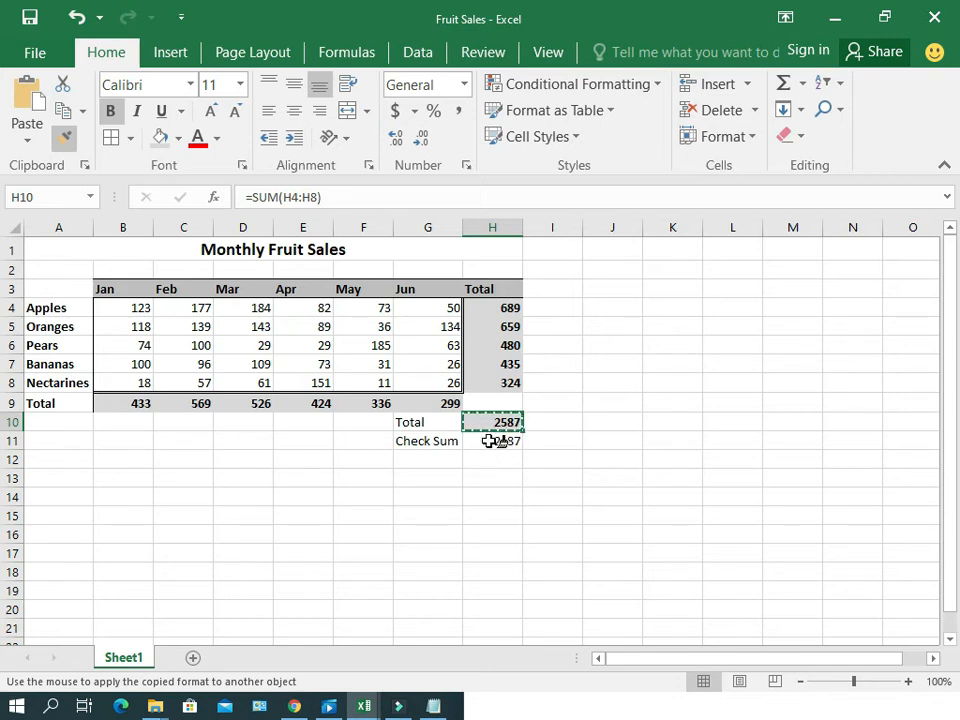
pyautogui.click(490, 441)
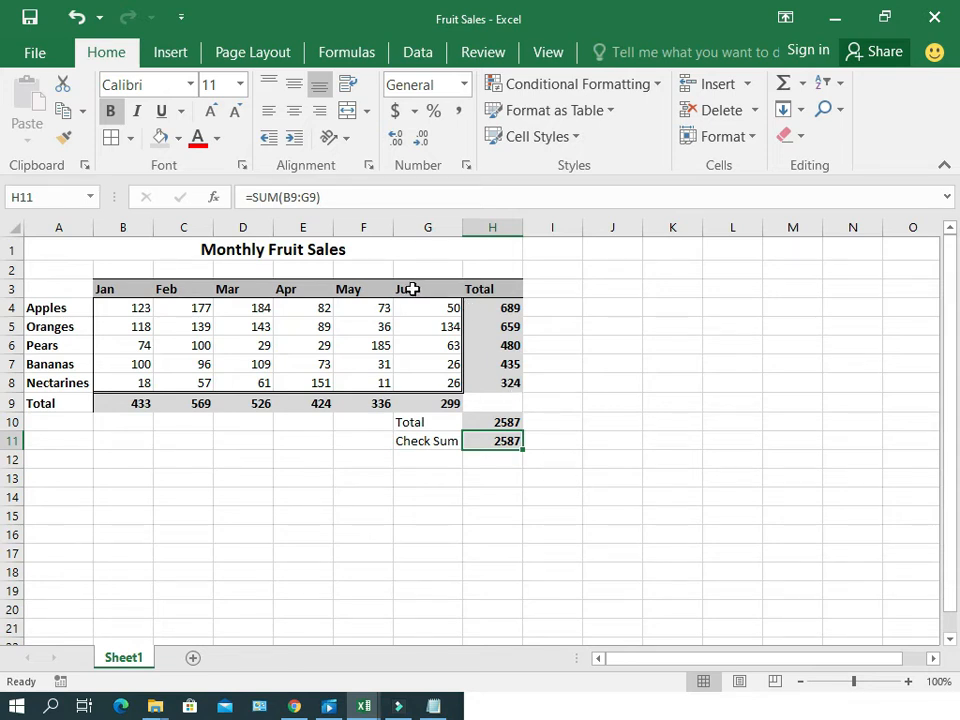
# Step: Copy the formatting of the Total heading in H3 to the labels in G10:G11 with Format Painter
pyautogui.click(486, 289)
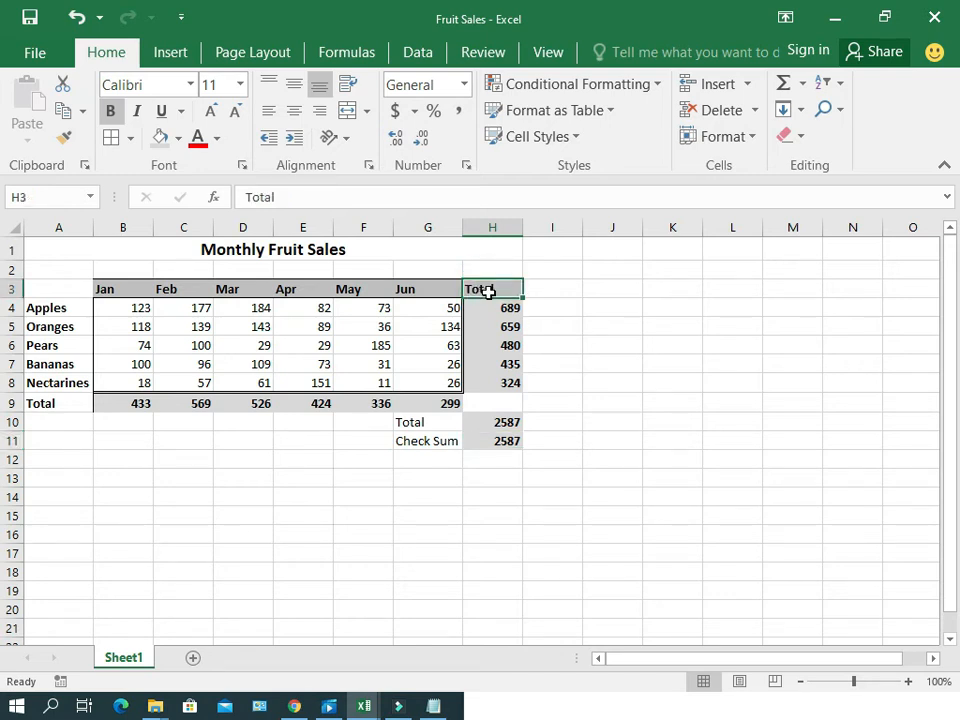
pyautogui.click(65, 138)
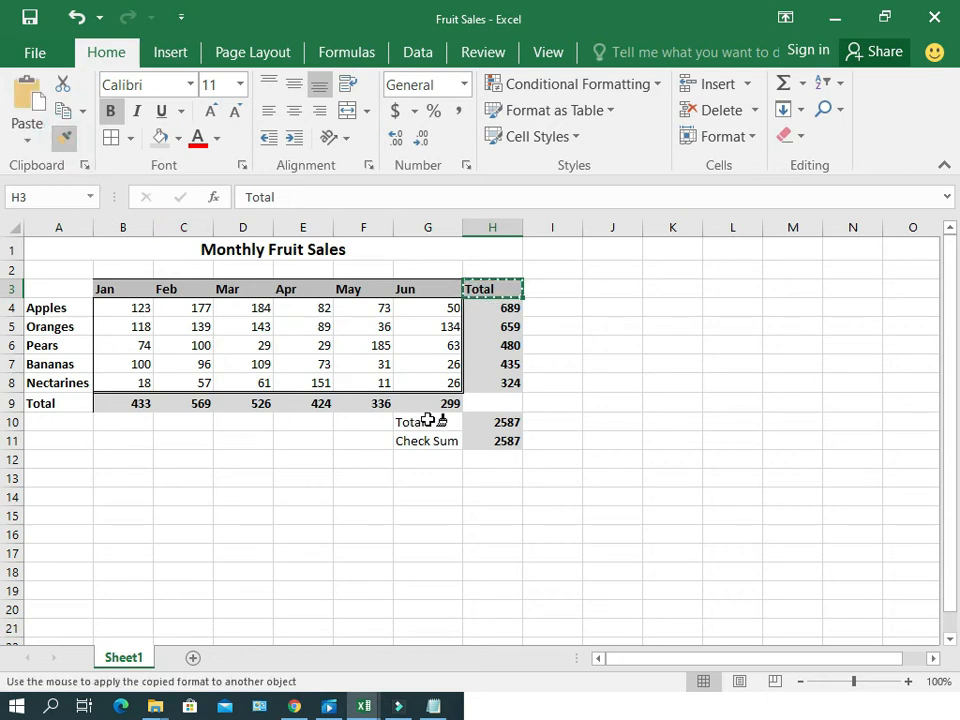
pyautogui.moveTo(428, 421); pyautogui.dragTo(431, 440)
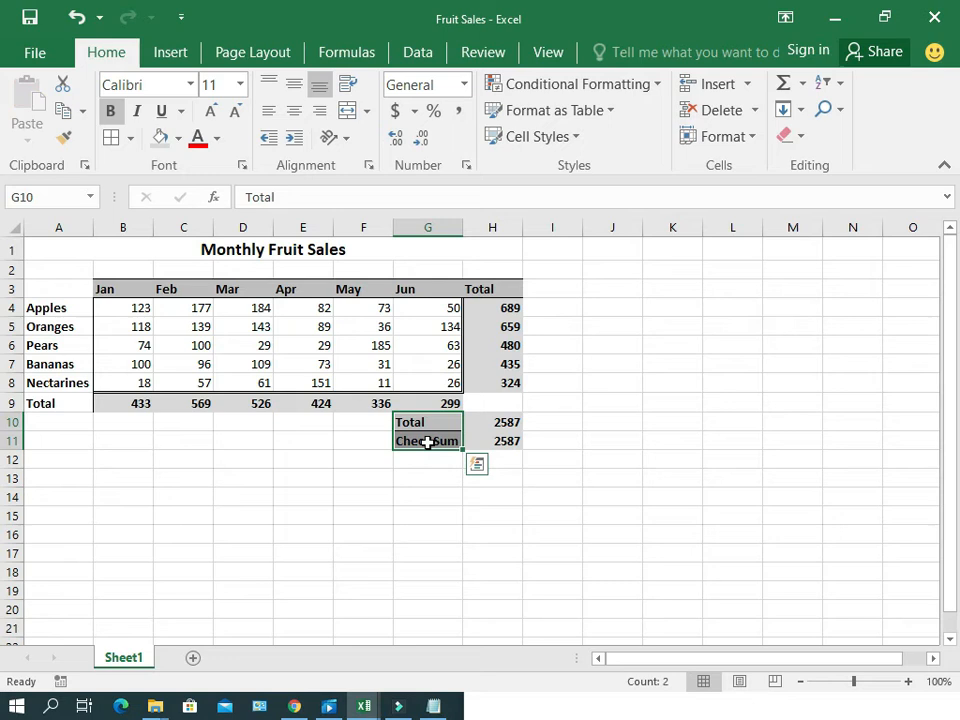
pyautogui.click(415, 496)
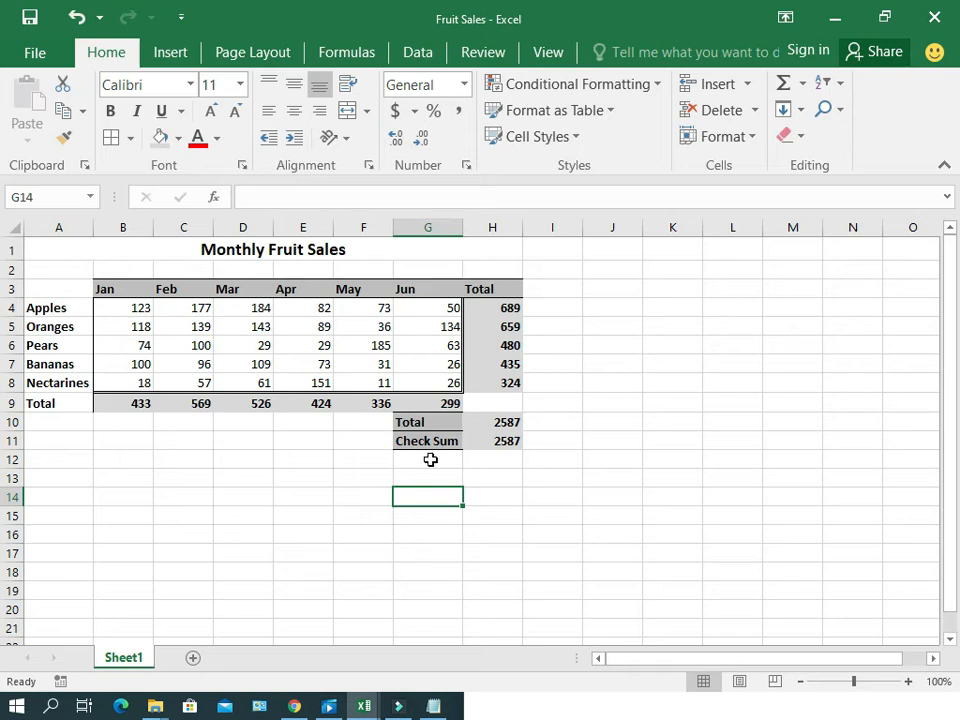
# Step: Test the totals by entering 8888 as the April figure for Apples in cell E4
pyautogui.click(304, 308)
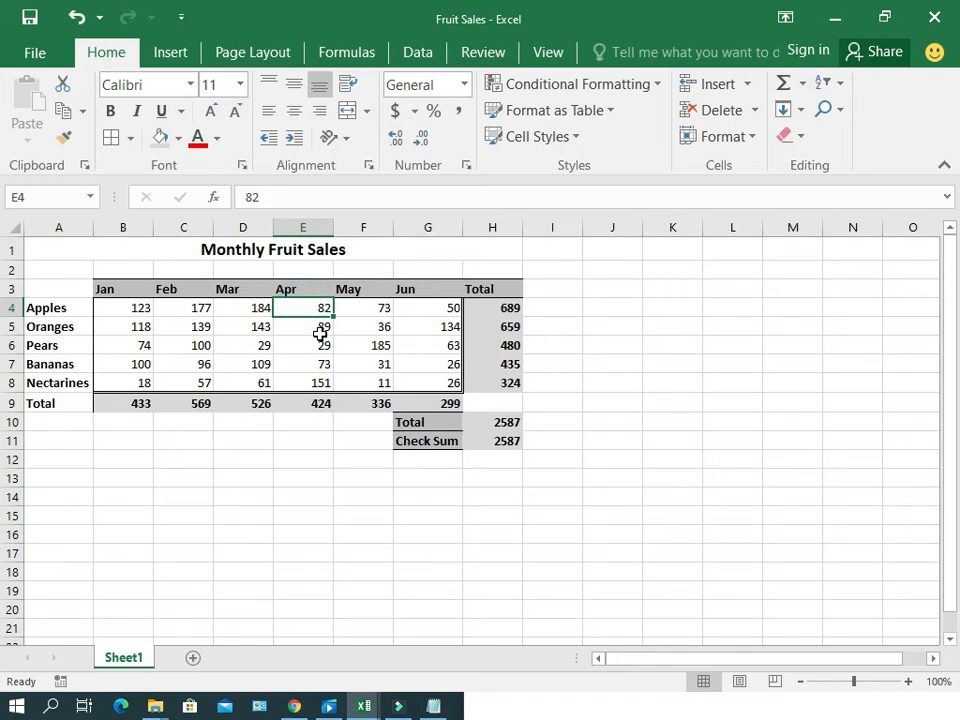
pyautogui.write('888')
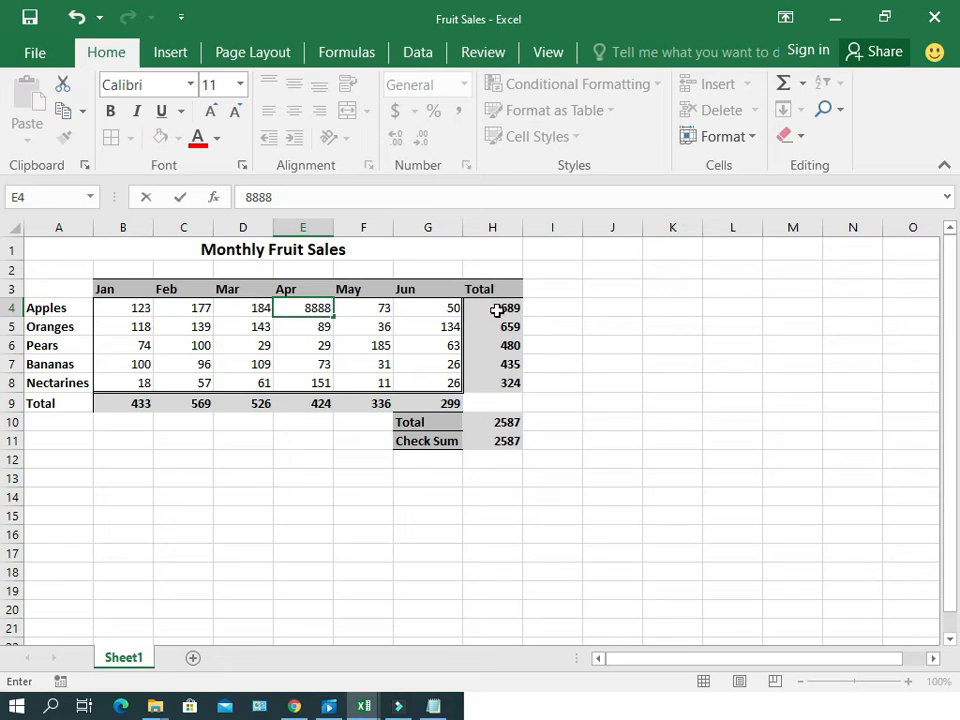
pyautogui.click(322, 329)
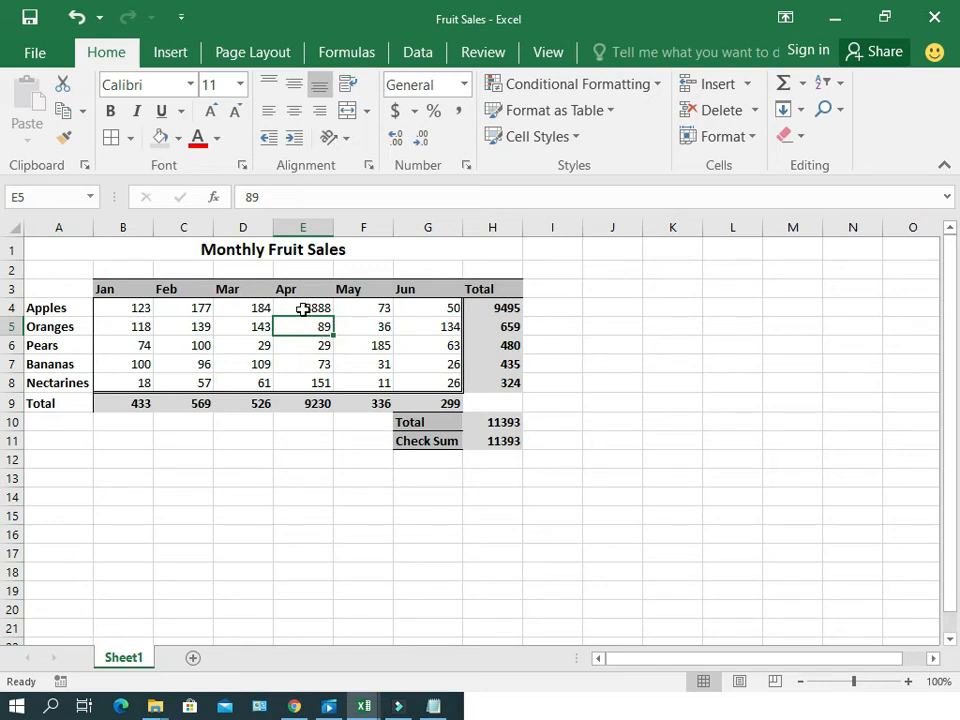
# Step: Restore the April figure for Apples in cell E4 to 82
pyautogui.click(302, 309)
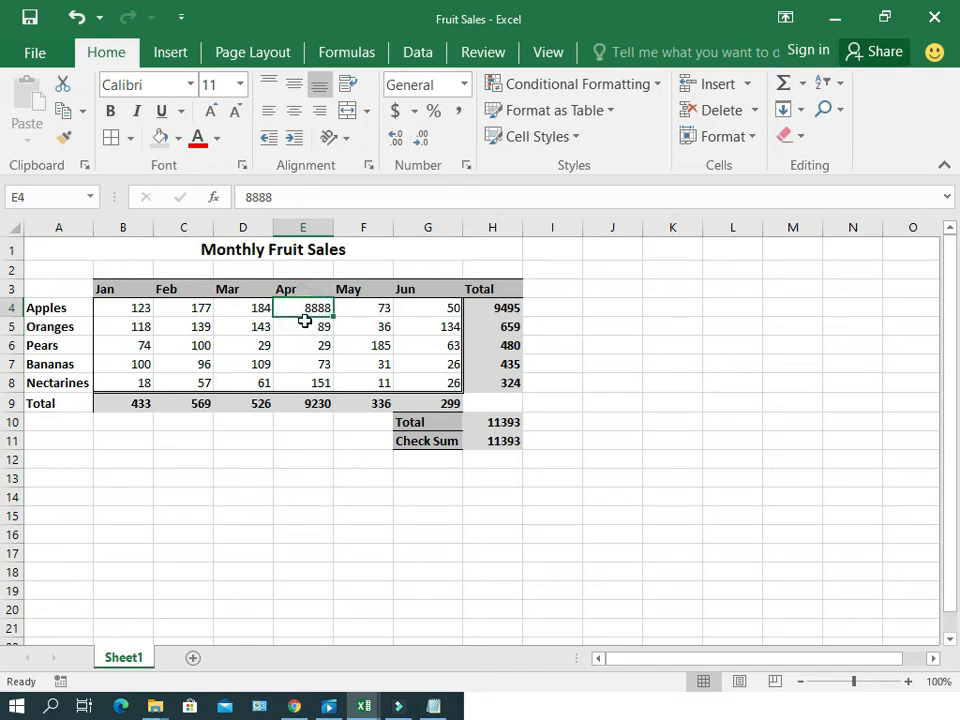
pyautogui.write('82')
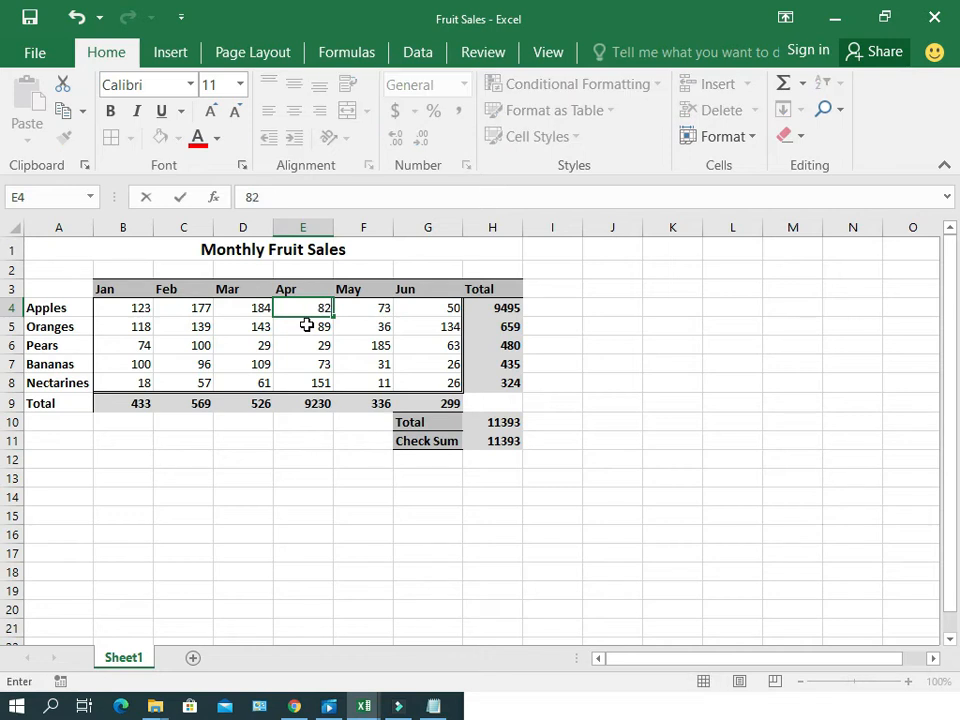
pyautogui.press('Return')
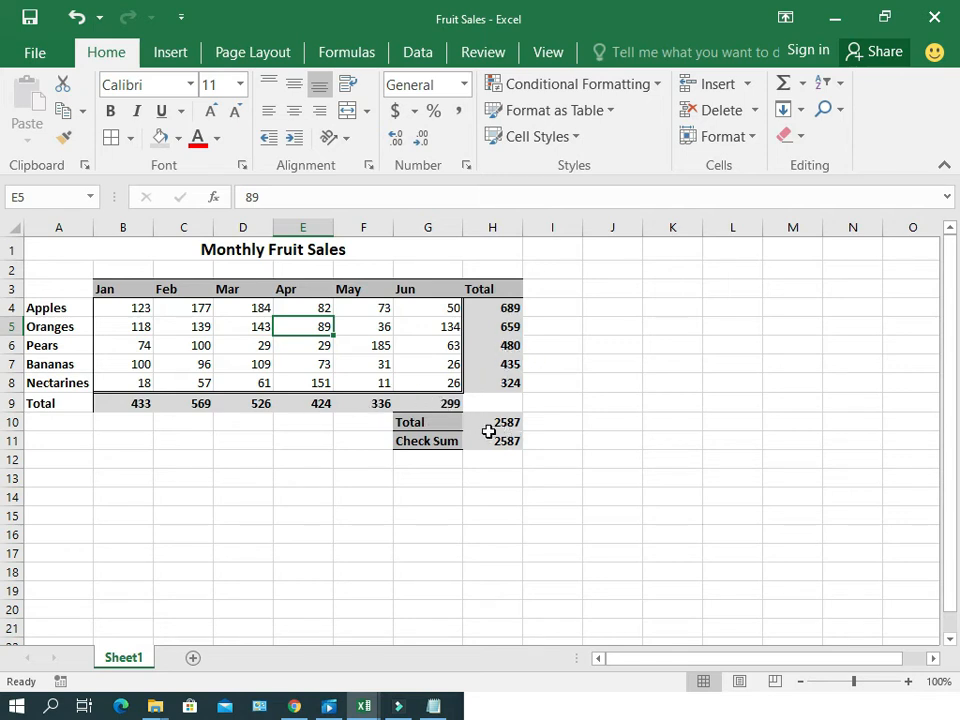
# Step: Change the label in G10 to "Grand Total" and widen column G to fit it
pyautogui.click(399, 424)
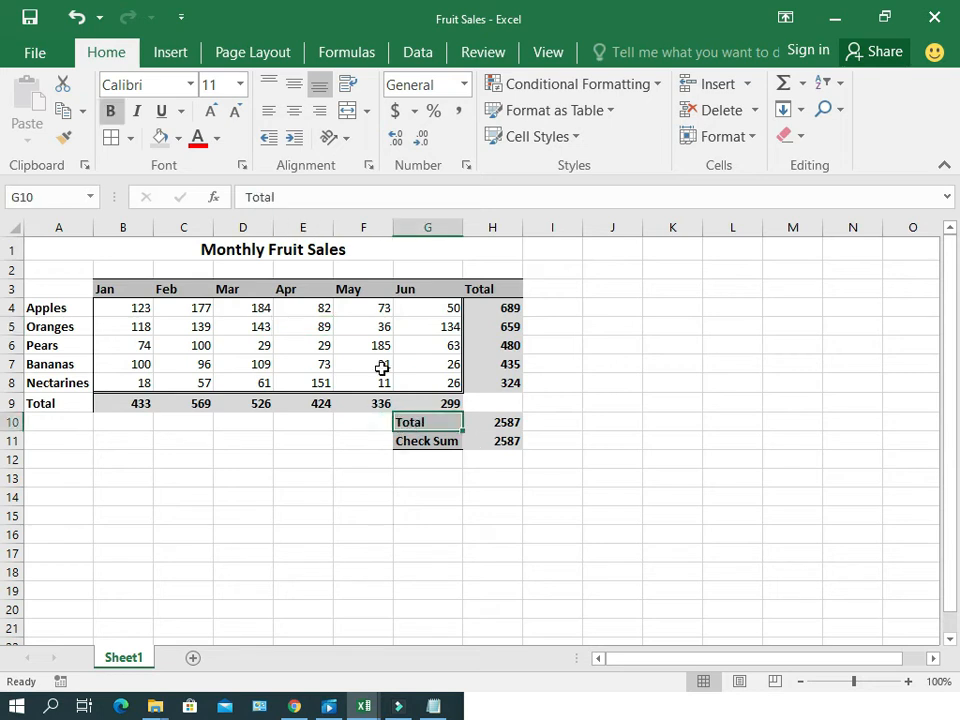
pyautogui.click(246, 197)
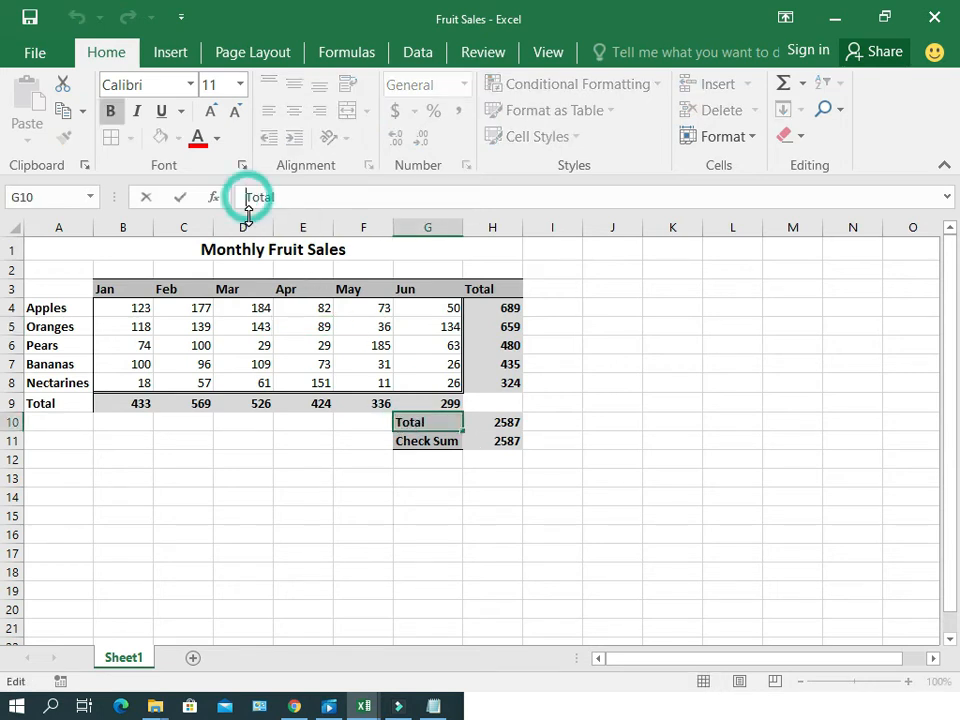
pyautogui.write('Grand')
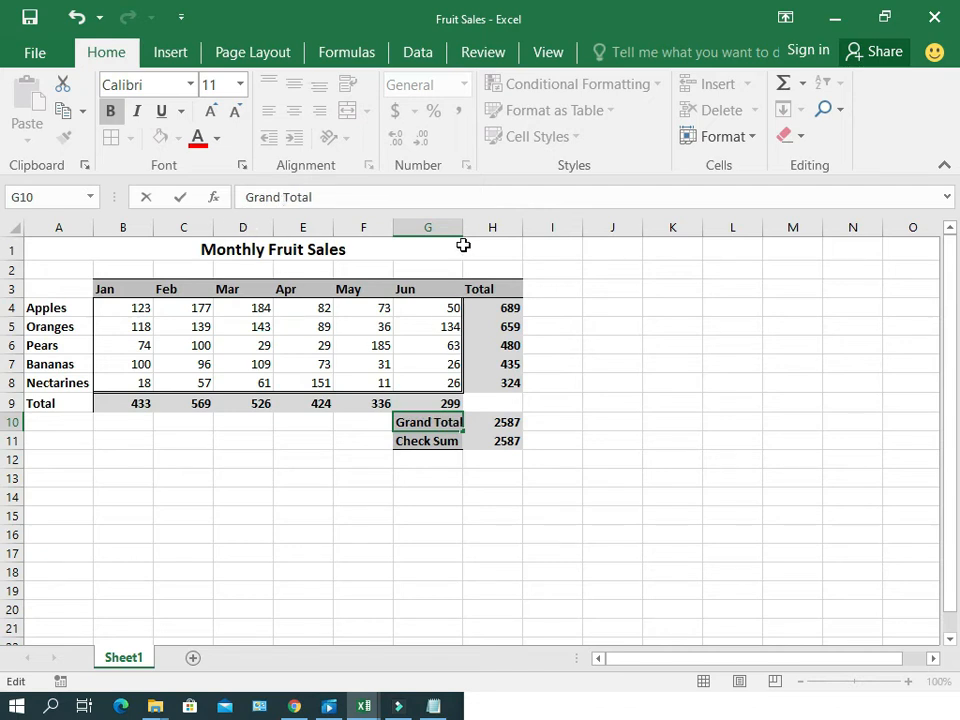
pyautogui.press('Return')
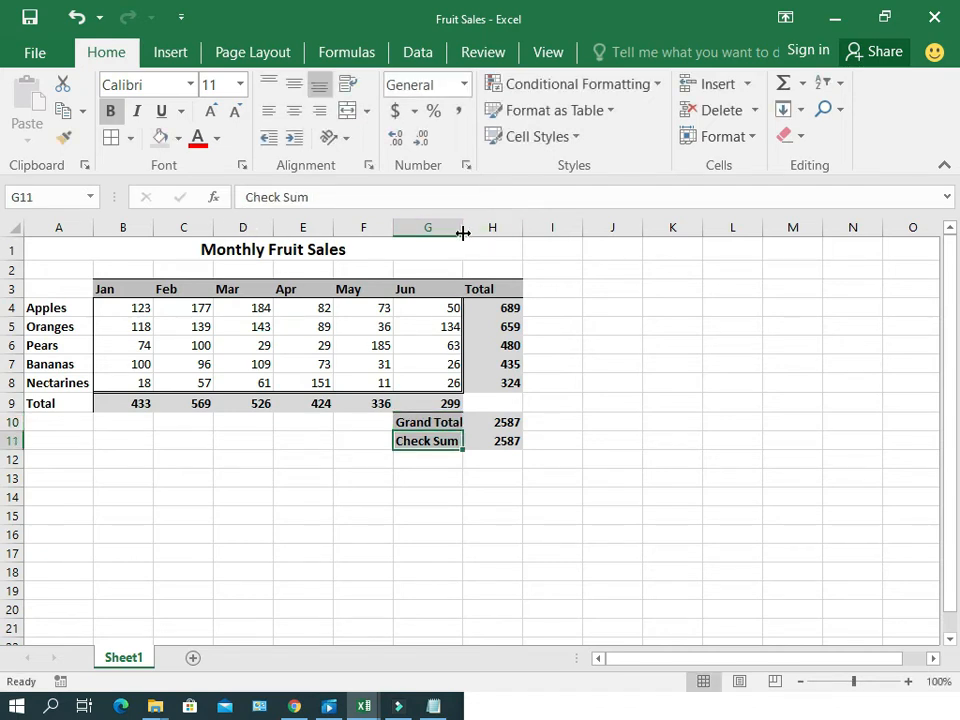
pyautogui.moveTo(463, 233); pyautogui.dragTo(467, 233)
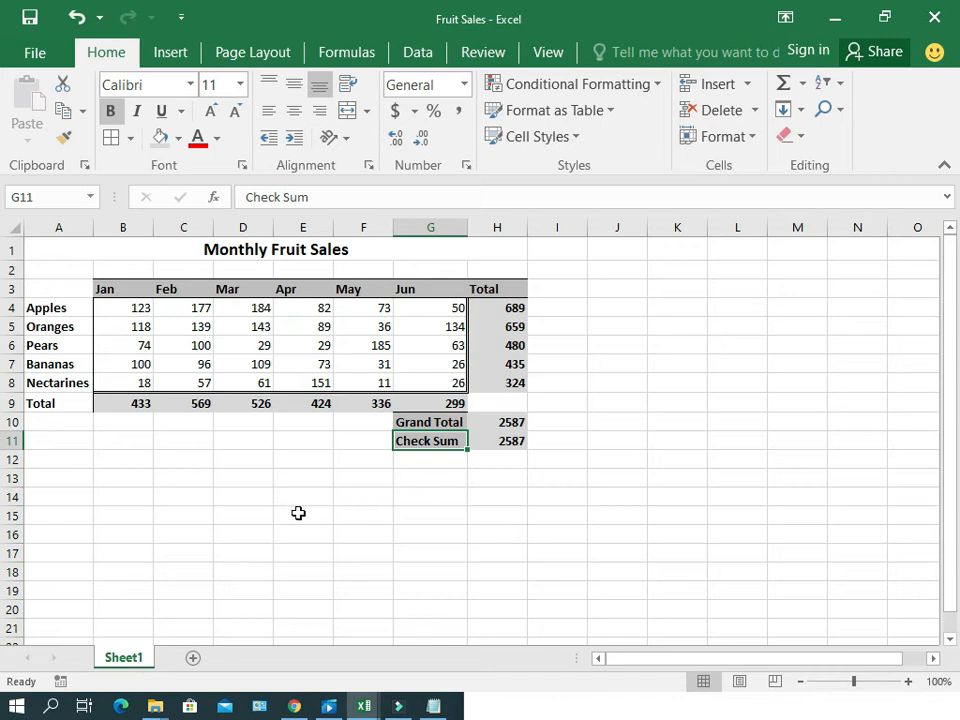
pyautogui.scroll(-1, 298, 513)
pyautogui.scroll(1, 298, 513)
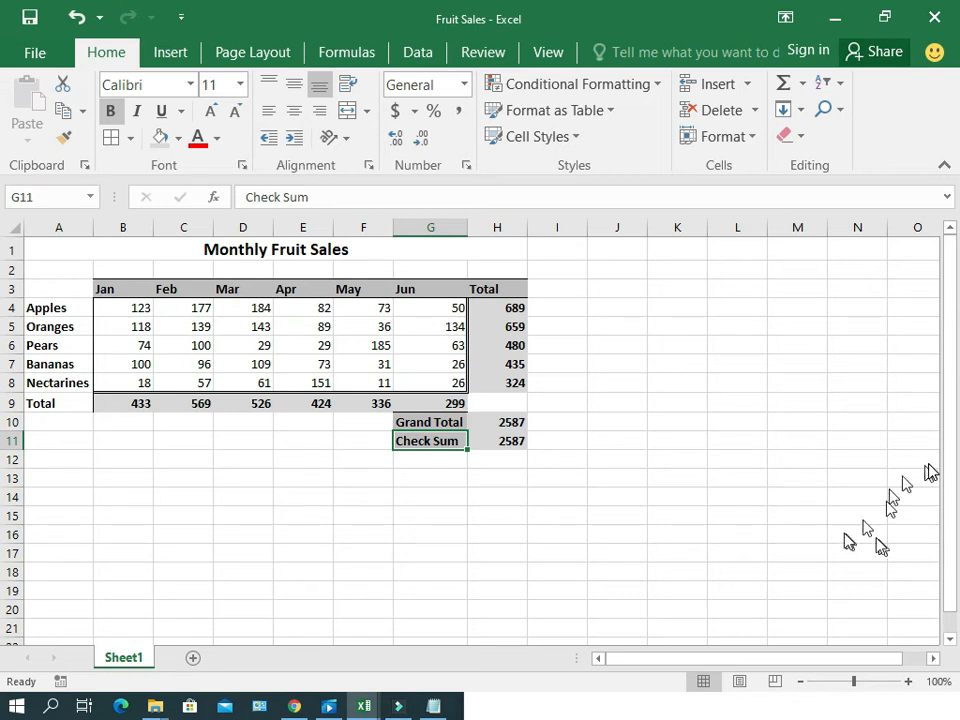
pyautogui.click(957, 471)
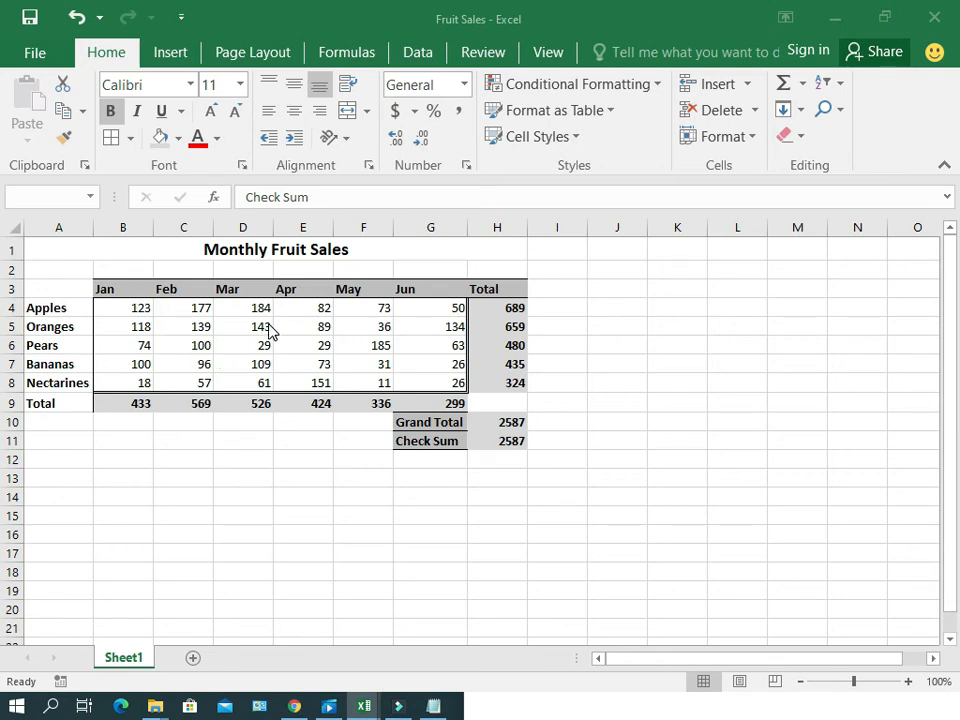
# Step: Insert the recommended Clustered Column chart for the month headings and Apples figures in A3:G4
pyautogui.click(60, 289)
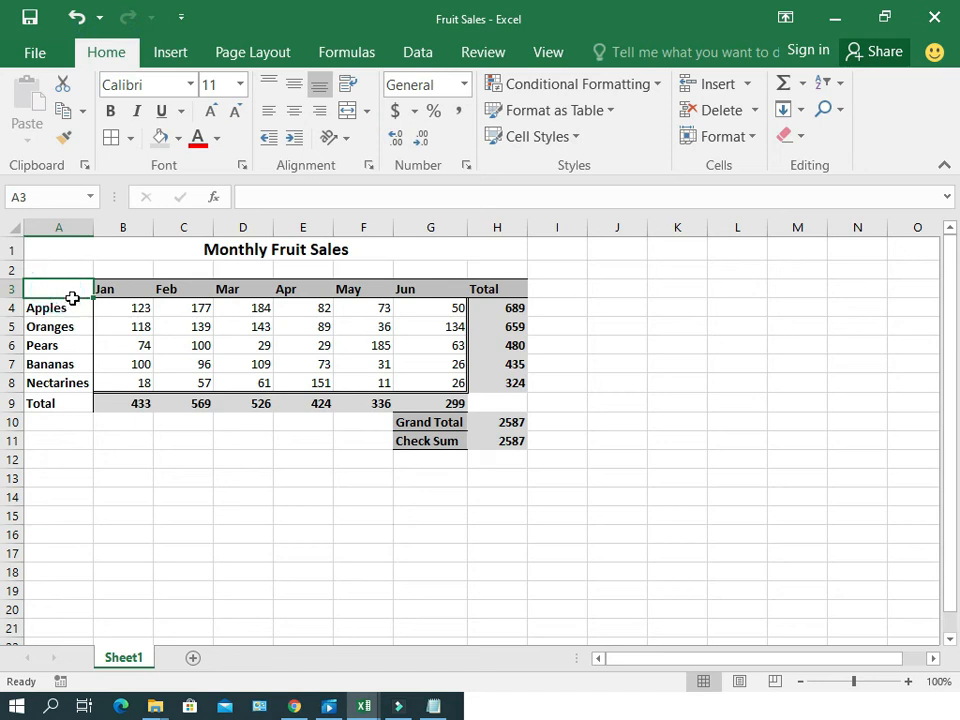
pyautogui.moveTo(72, 298); pyautogui.dragTo(76, 299)
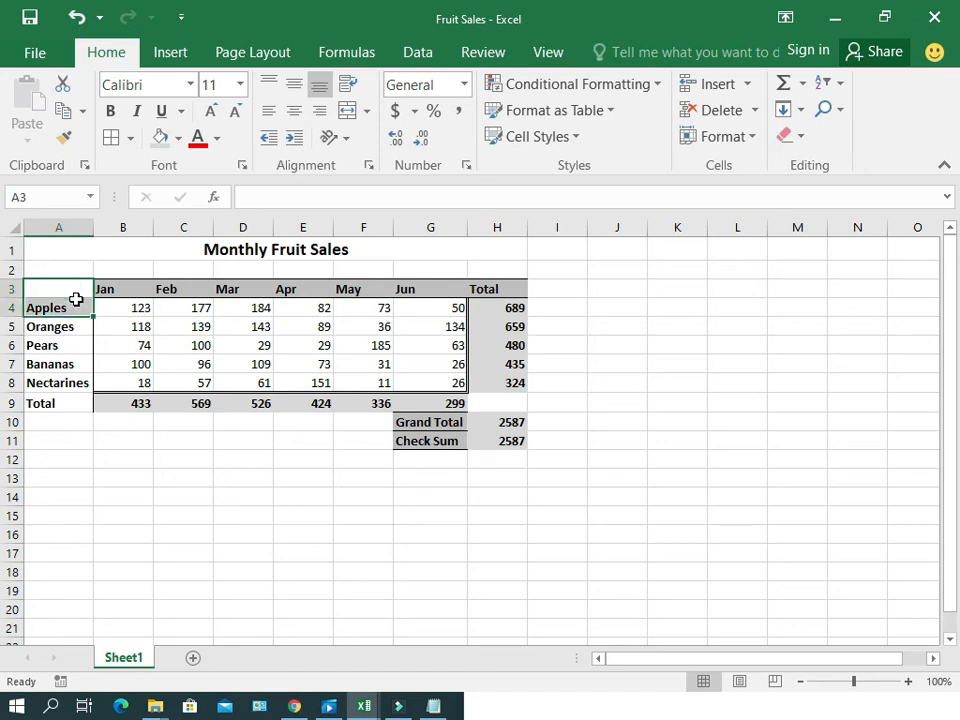
pyautogui.hotkey('shift', 'Right')
pyautogui.hotkey('shift', 'Right')
pyautogui.hotkey('shift', 'Right')
pyautogui.hotkey('shift', 'Right')
pyautogui.hotkey('shift', 'Right')
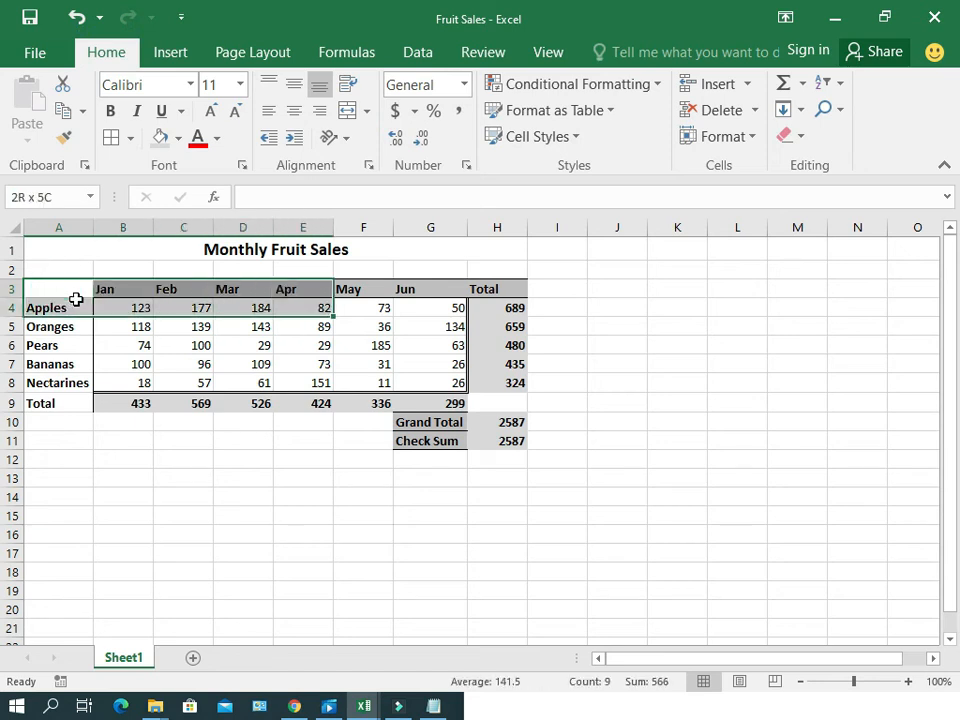
pyautogui.hotkey('shift', 'Right')
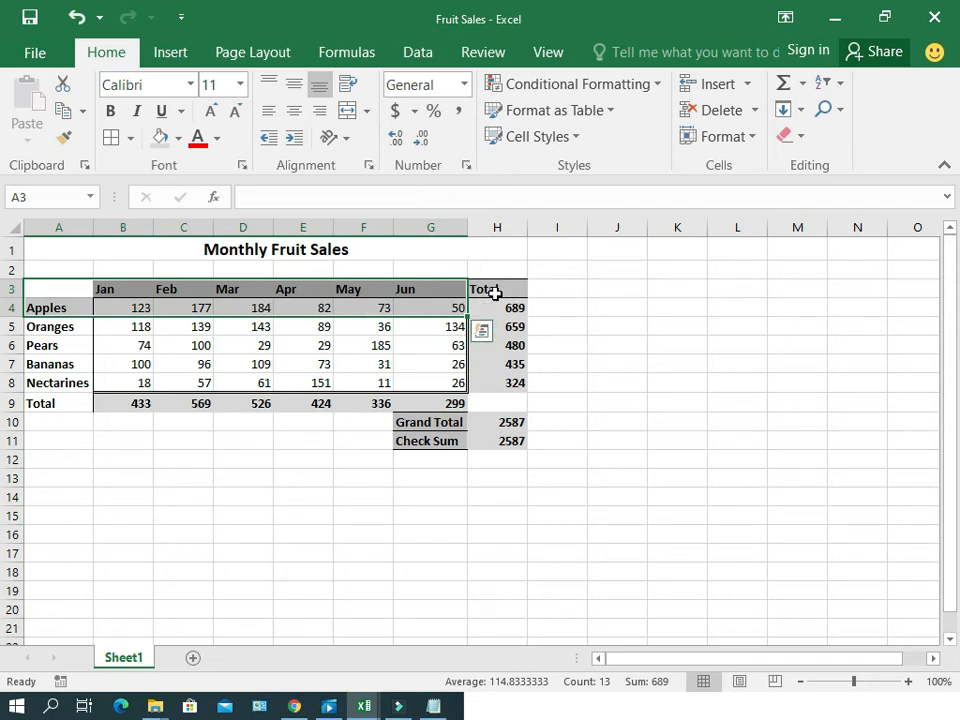
pyautogui.click(172, 56)
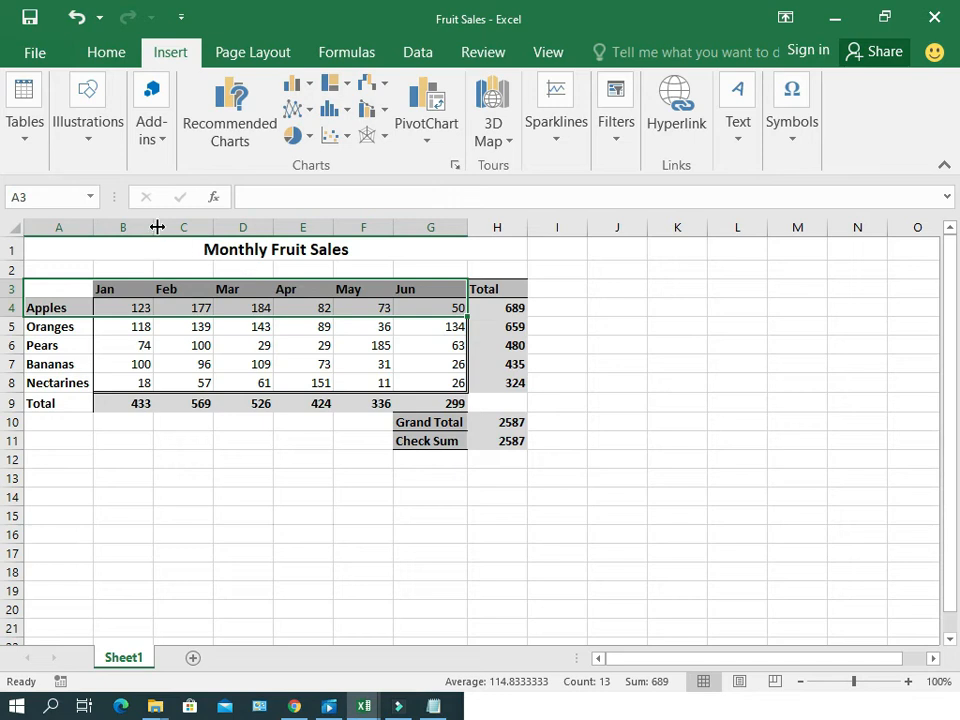
pyautogui.click(229, 130)
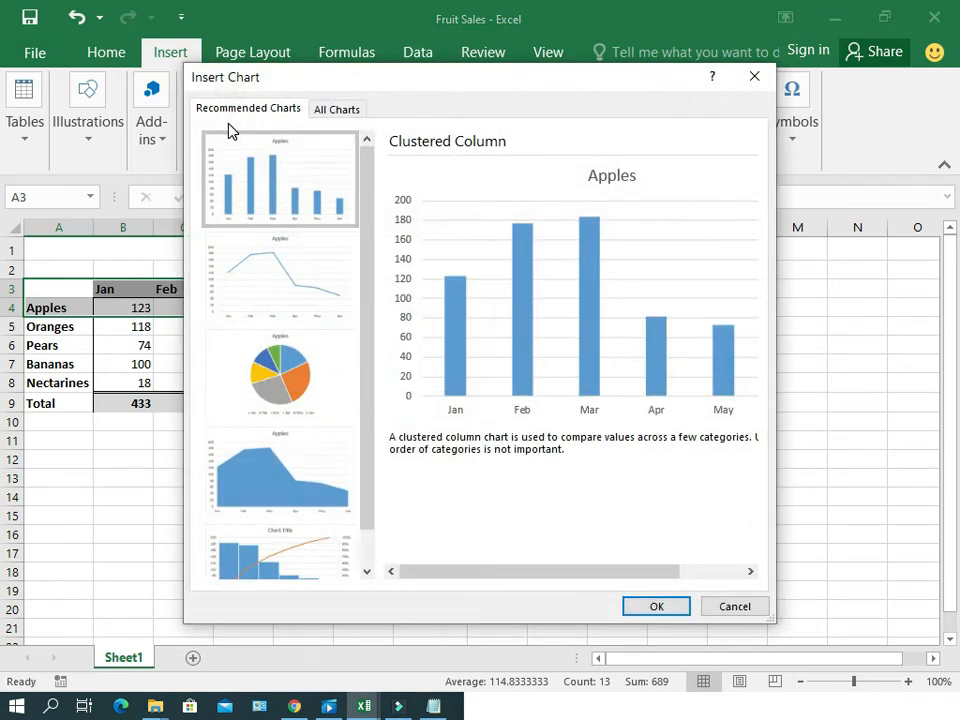
pyautogui.moveTo(412, 86); pyautogui.dragTo(454, 63)
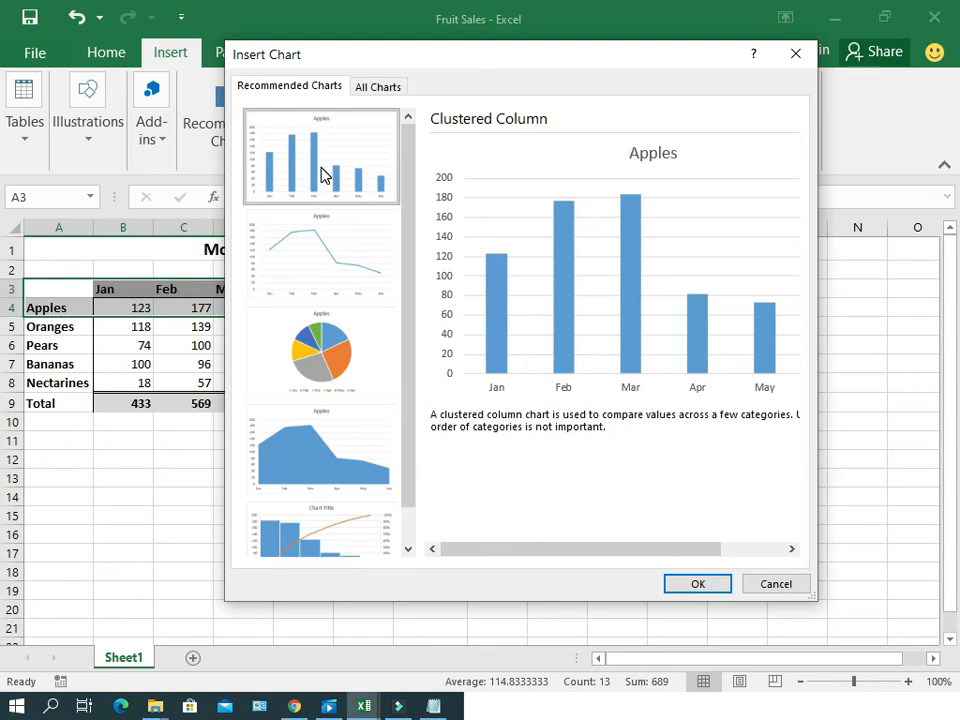
pyautogui.click(686, 587)
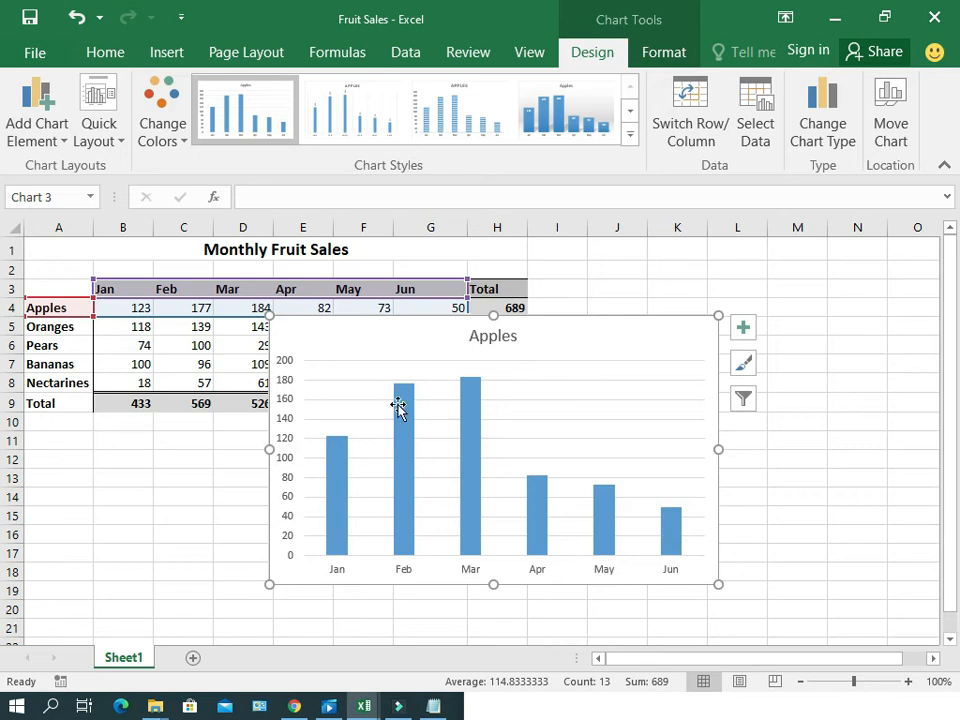
pyautogui.moveTo(269, 316); pyautogui.dragTo(393, 418)
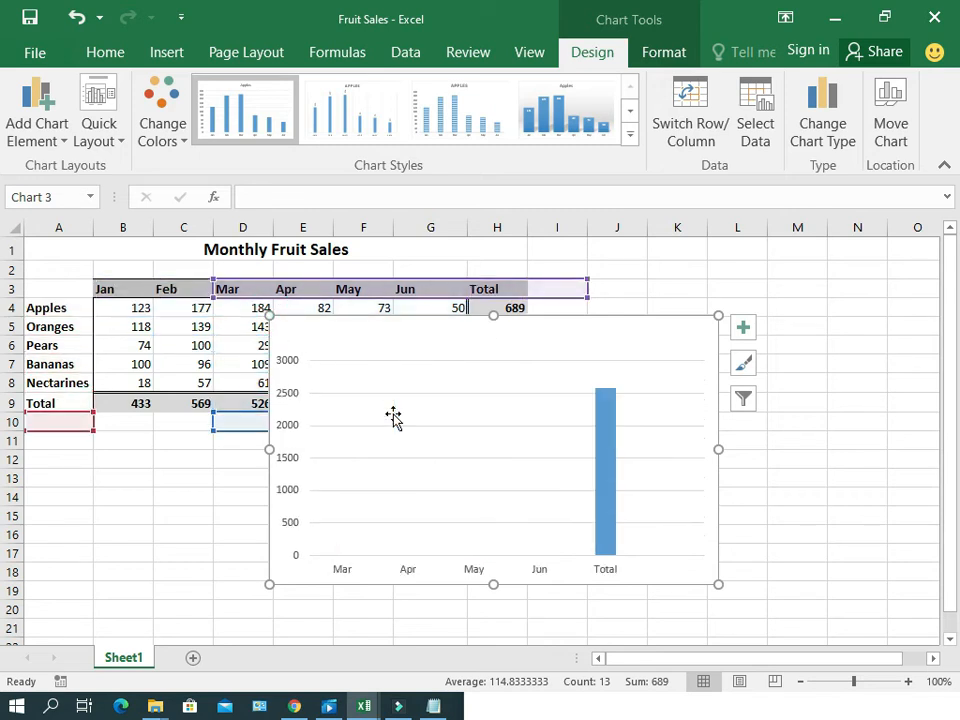
pyautogui.hotkey('ctrl', 'z')
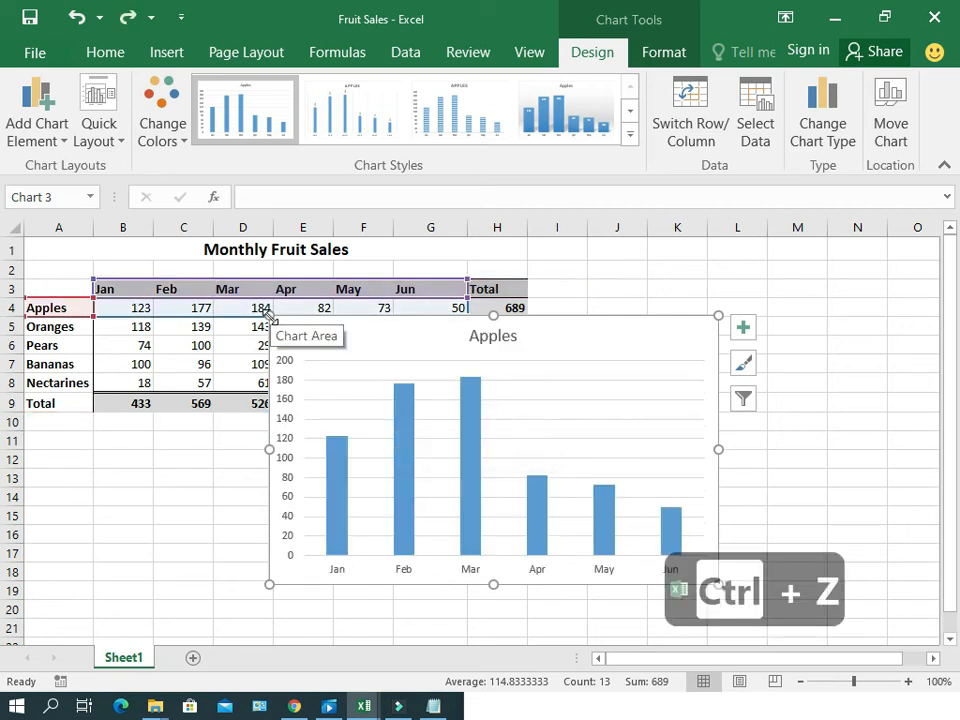
pyautogui.moveTo(268, 317); pyautogui.dragTo(325, 366)
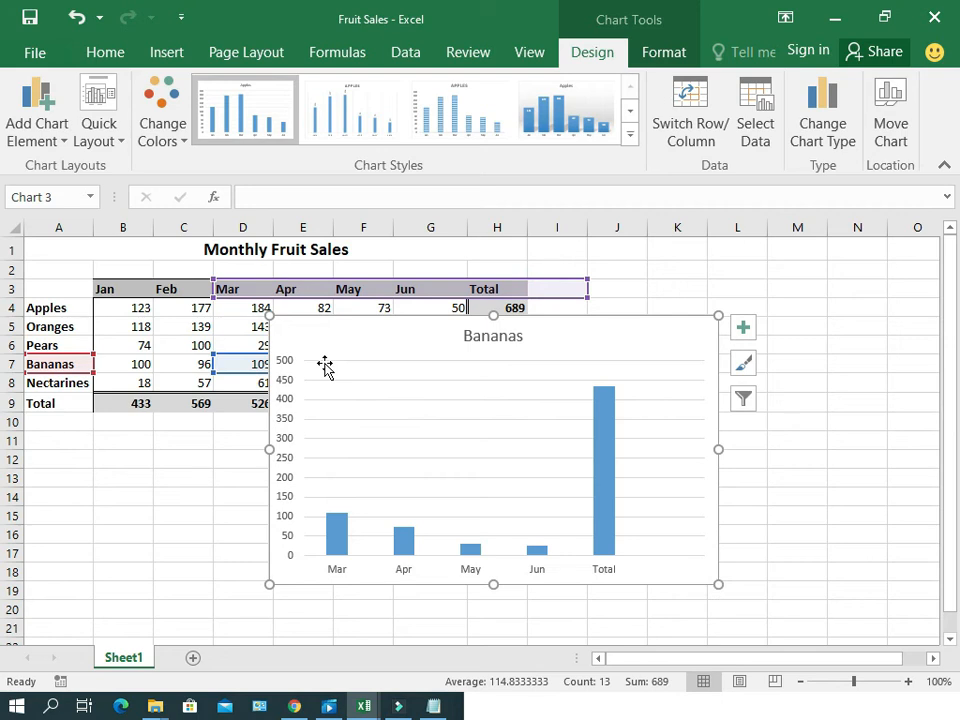
pyautogui.hotkey('ctrl', 'z')
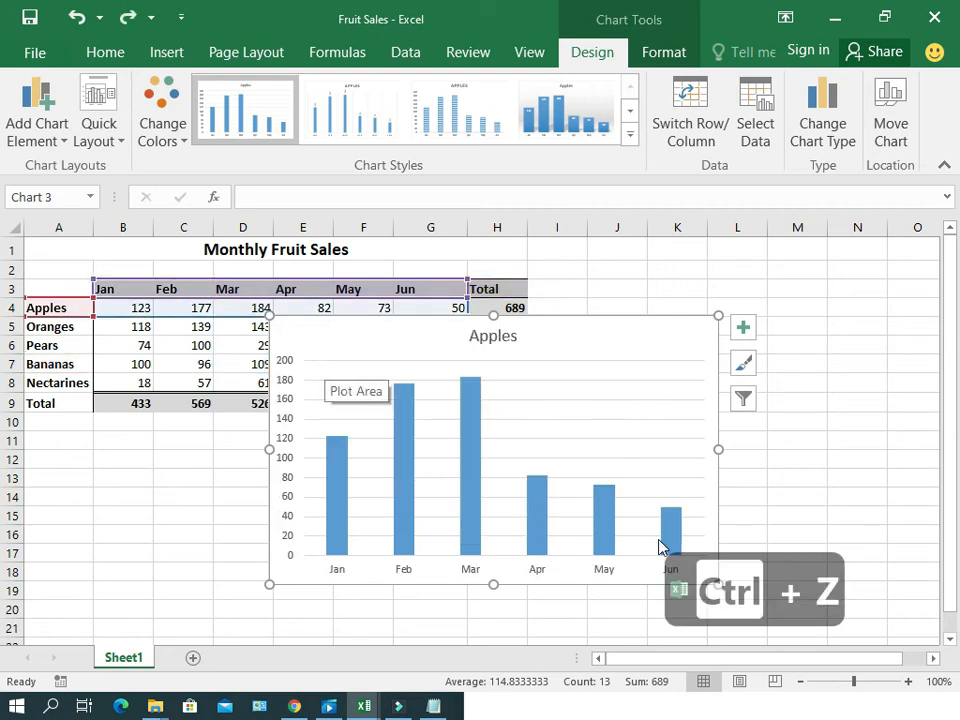
# Step: Shrink the Apples chart and place it beside the sales table, over columns I to N from row 3
pyautogui.moveTo(718, 584); pyautogui.dragTo(610, 504)
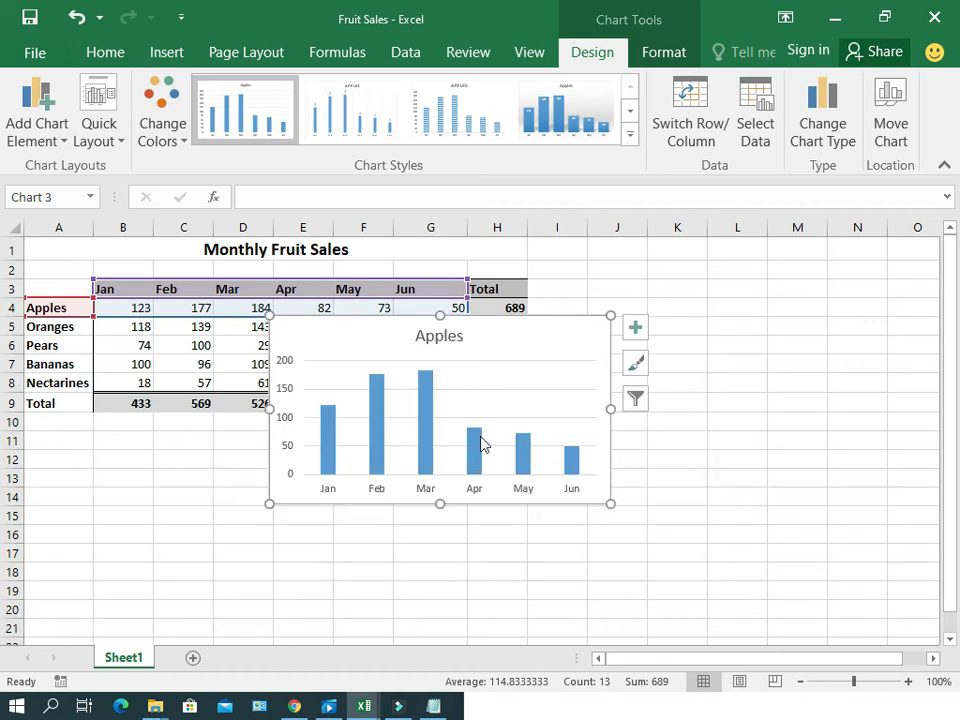
pyautogui.moveTo(521, 349); pyautogui.dragTo(797, 315)
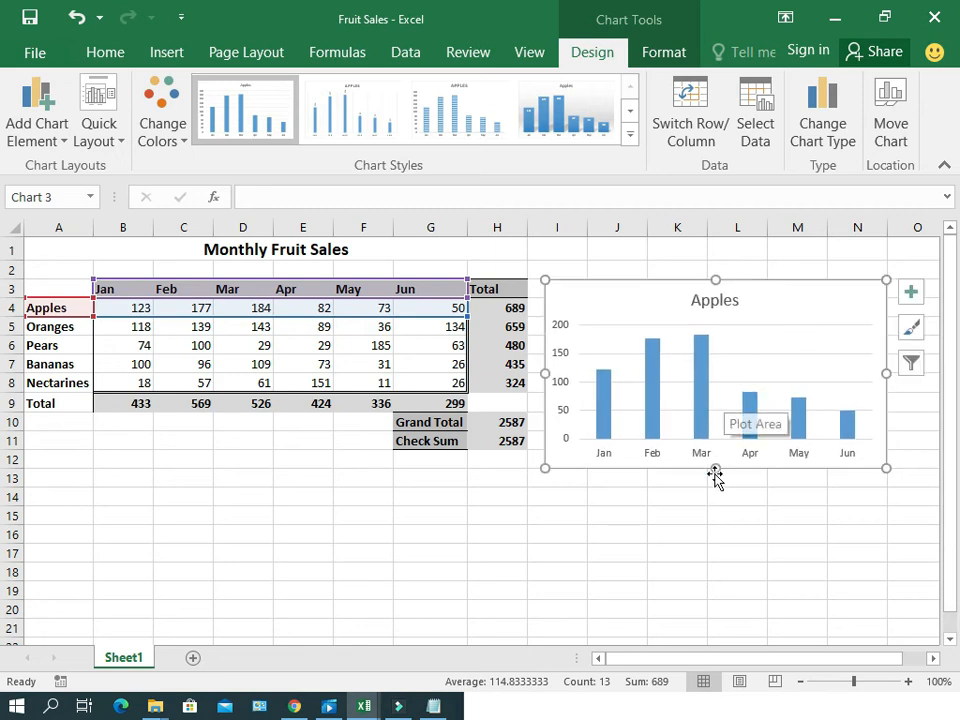
pyautogui.click(700, 520)
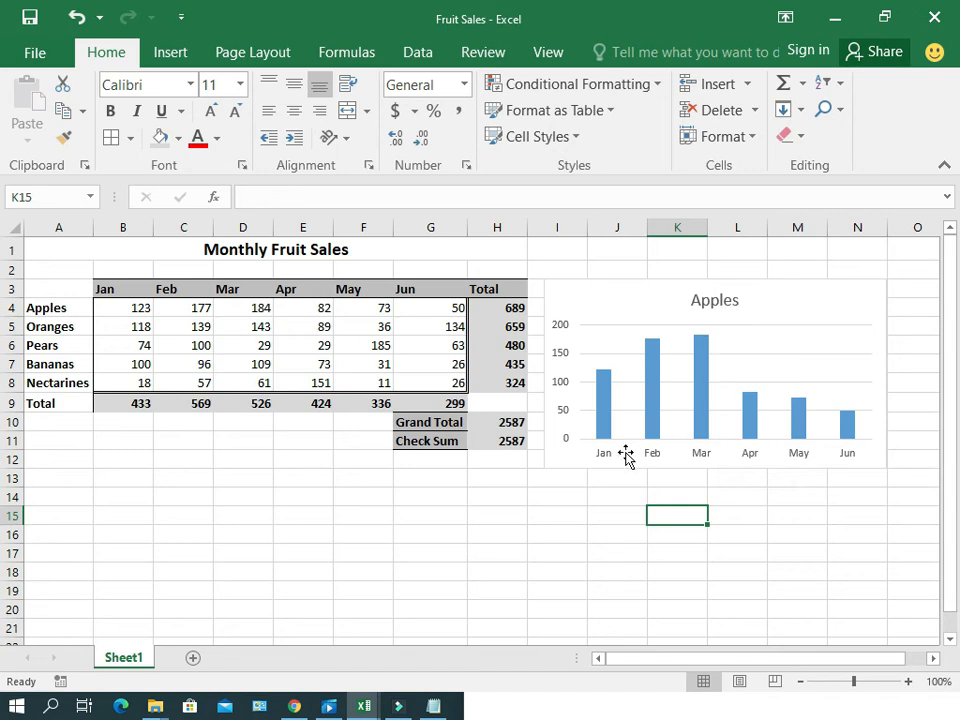
# Step: Change the Apples chart's title to "Apple Sales by Month"
pyautogui.click(727, 305)
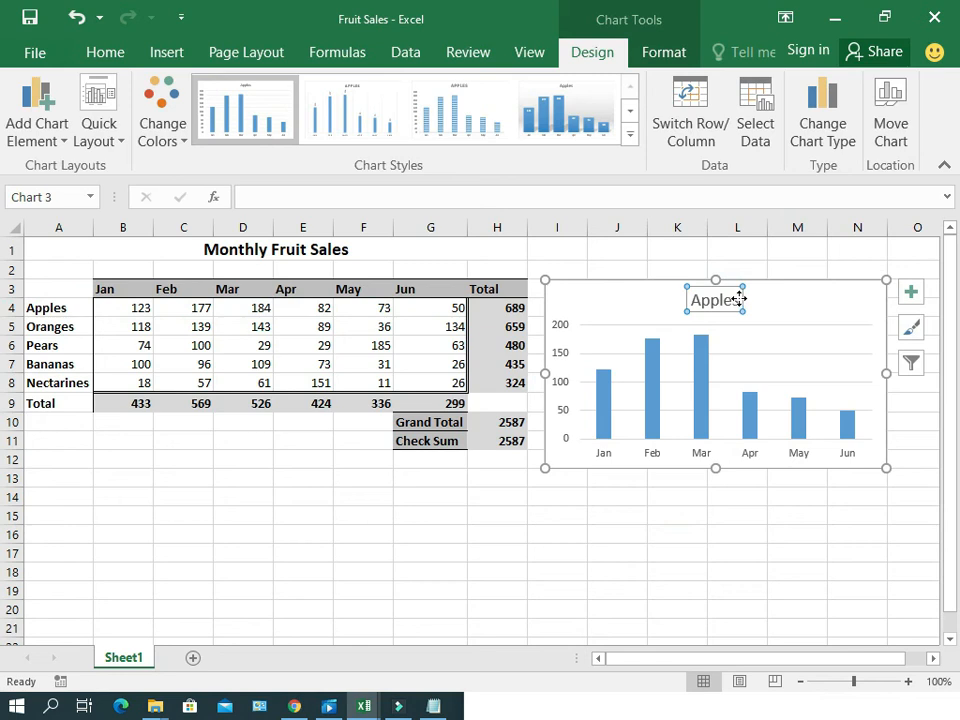
pyautogui.click(737, 303)
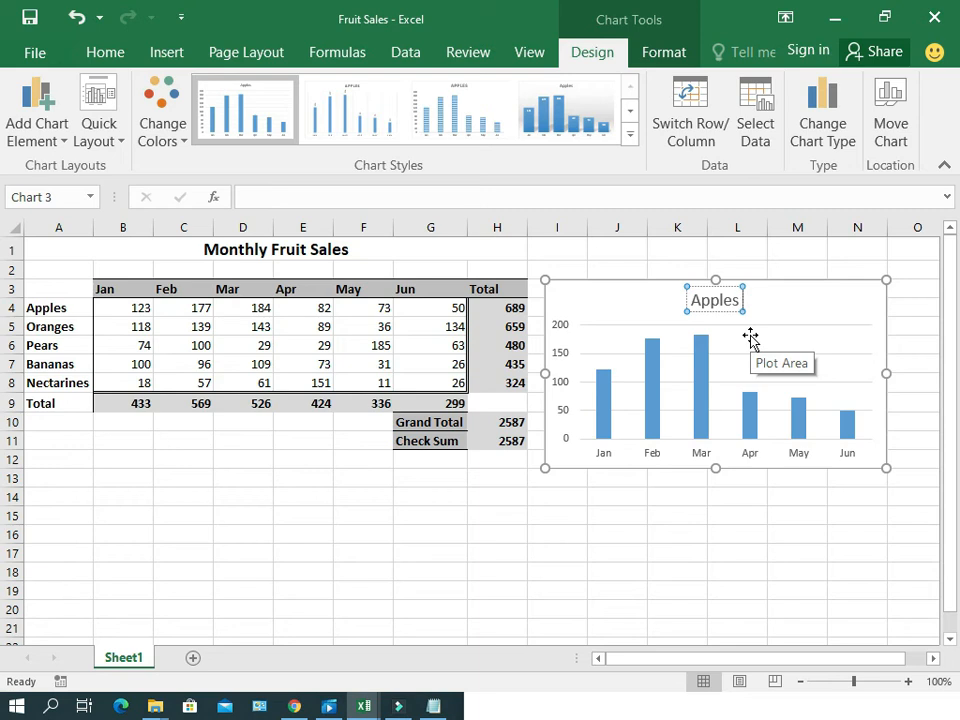
pyautogui.press('BackSpace')
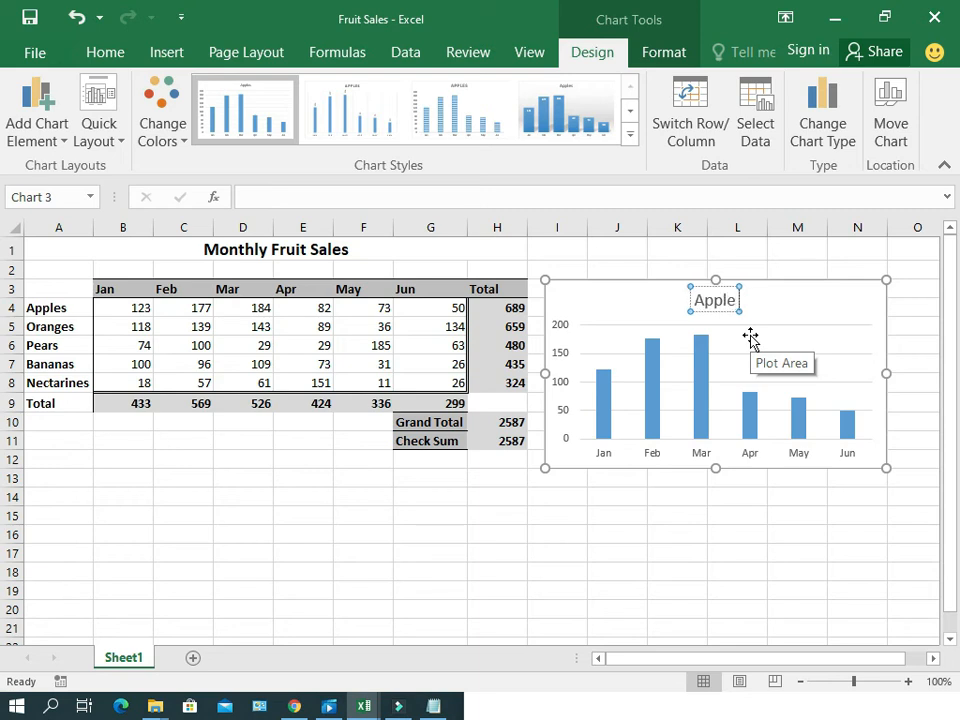
pyautogui.write('Sales')
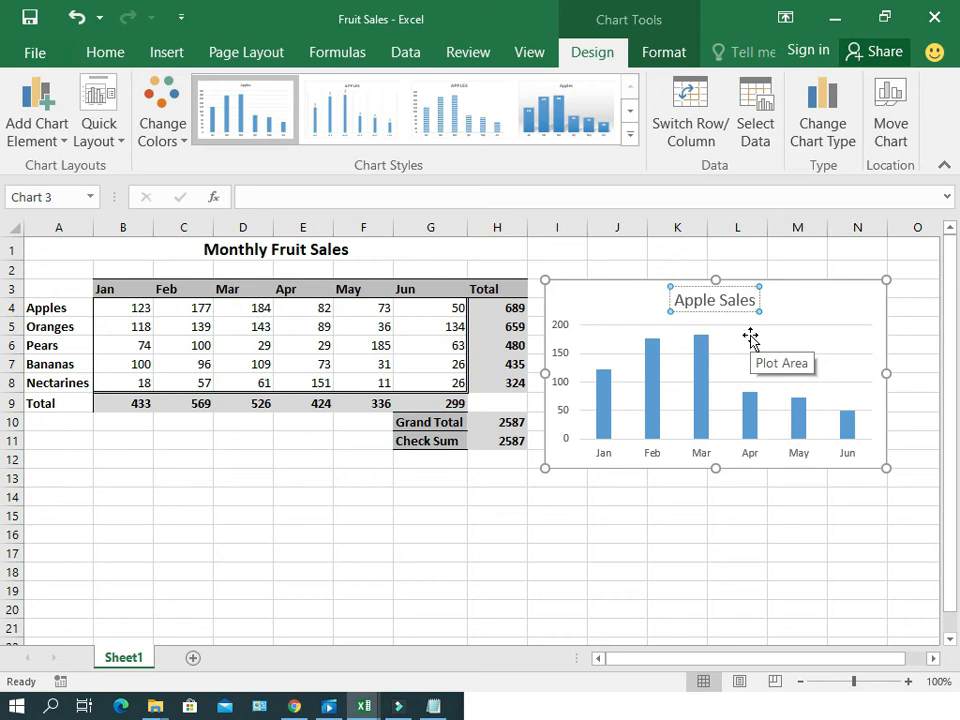
pyautogui.write(' by Mon')
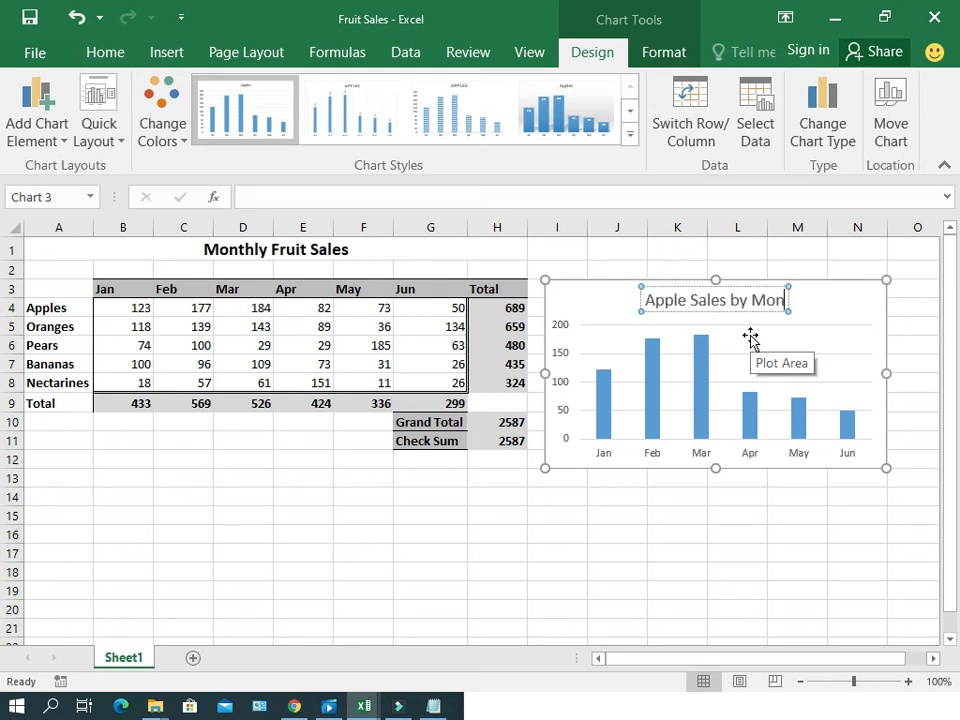
pyautogui.write('th')
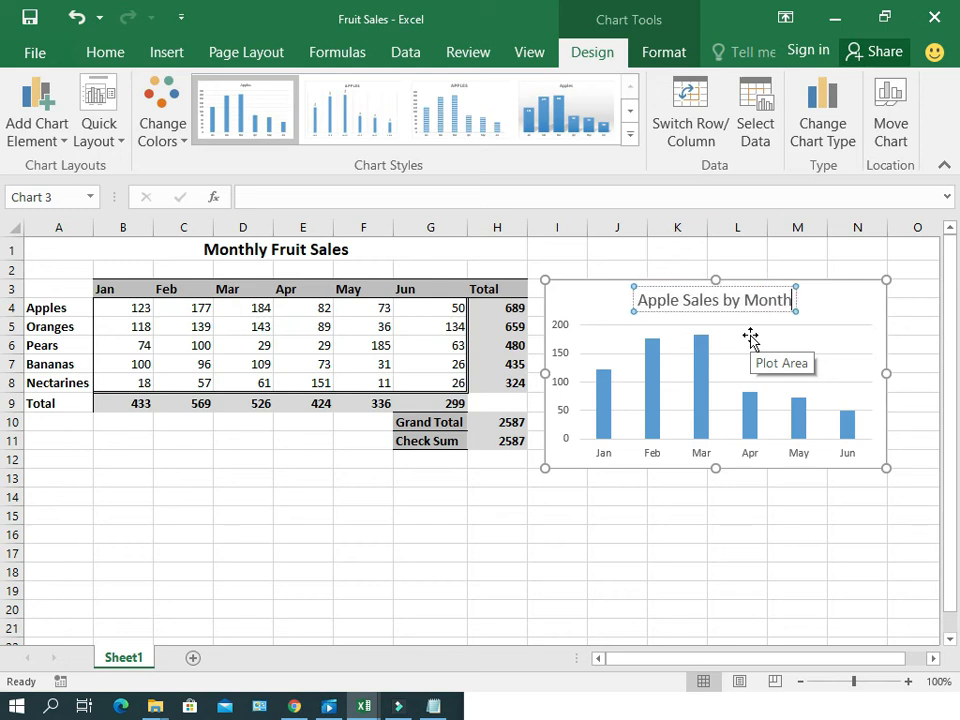
pyautogui.click(832, 313)
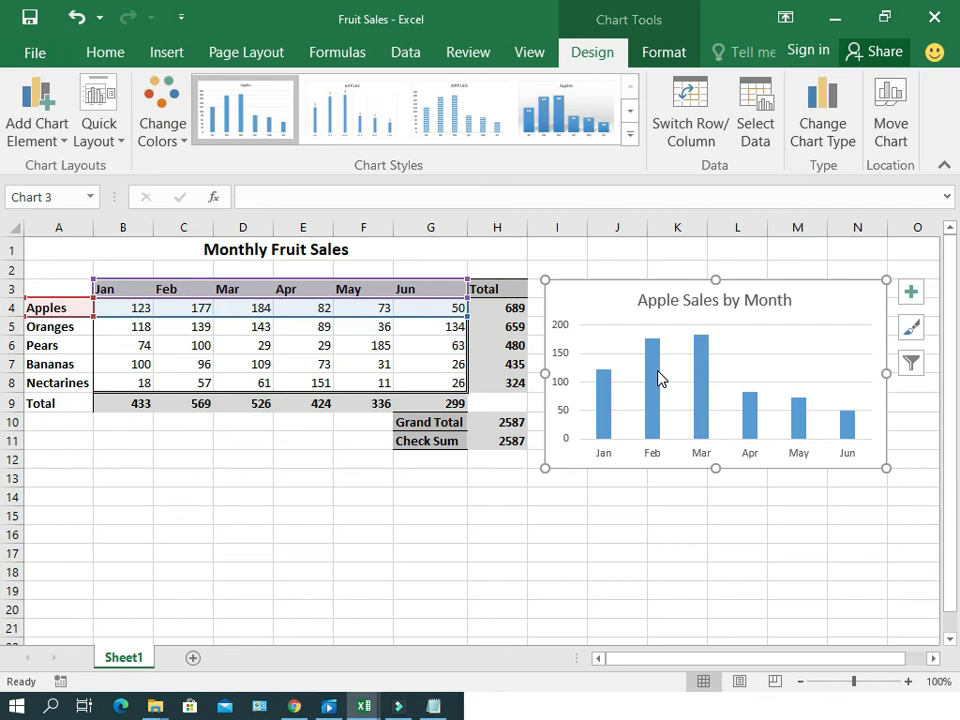
# Step: Change the Apples figures to 182 for April and 23 for May in the sales table
pyautogui.click(316, 311)
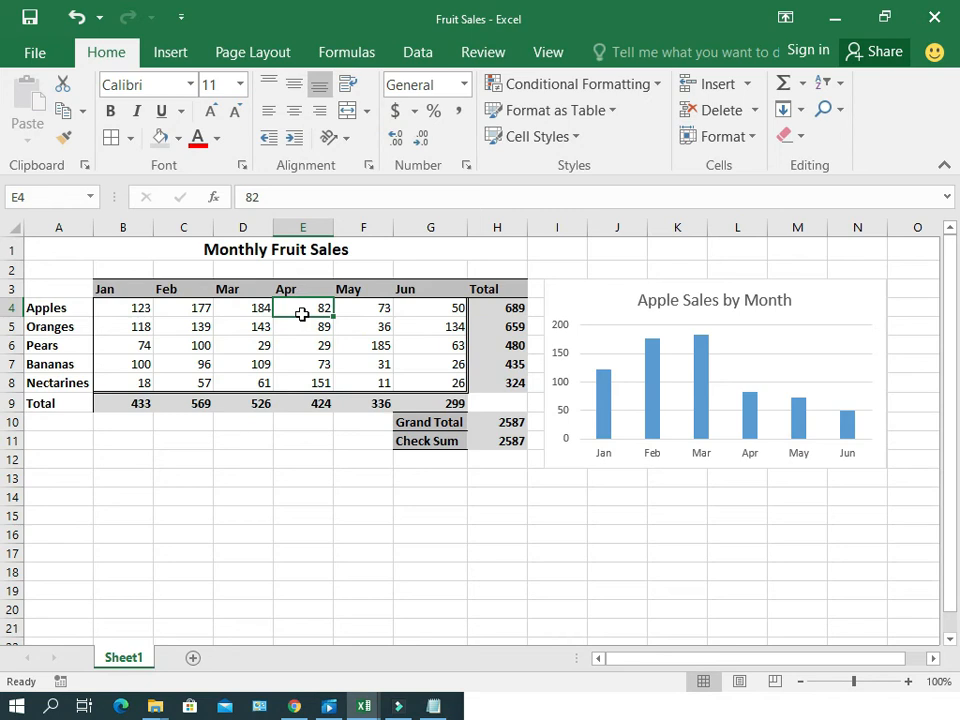
pyautogui.write('1')
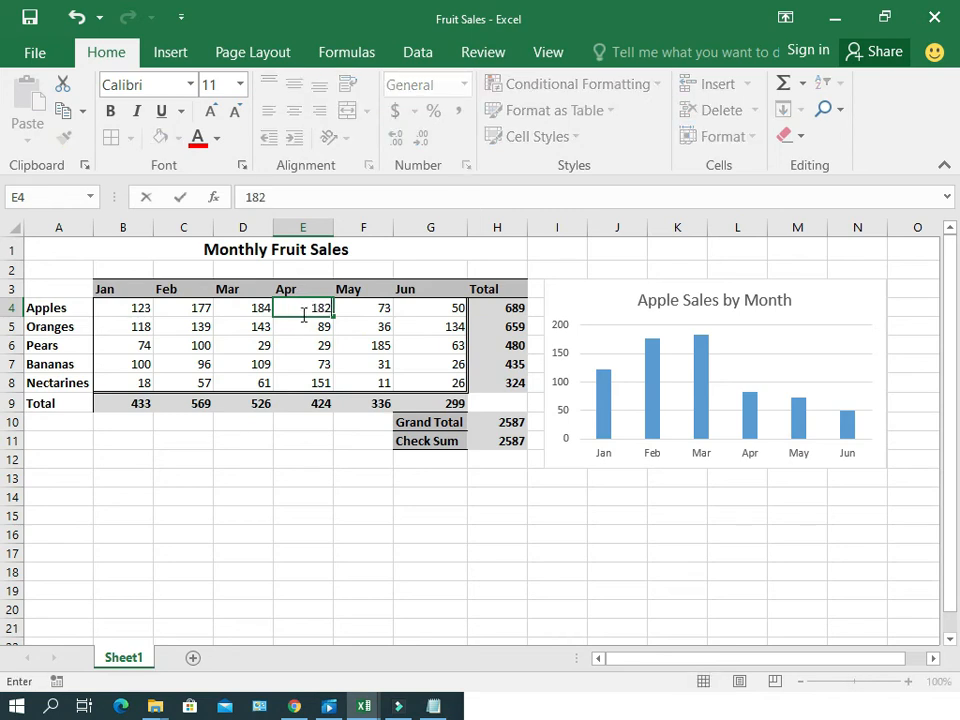
pyautogui.write('82')
pyautogui.click(622, 399)
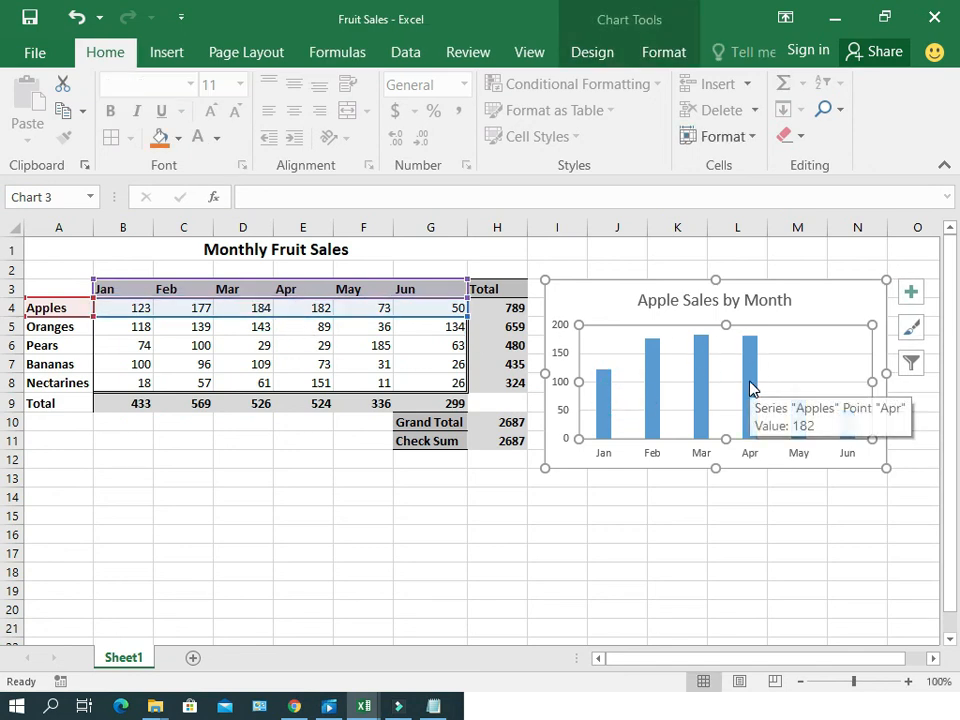
pyautogui.click(372, 312)
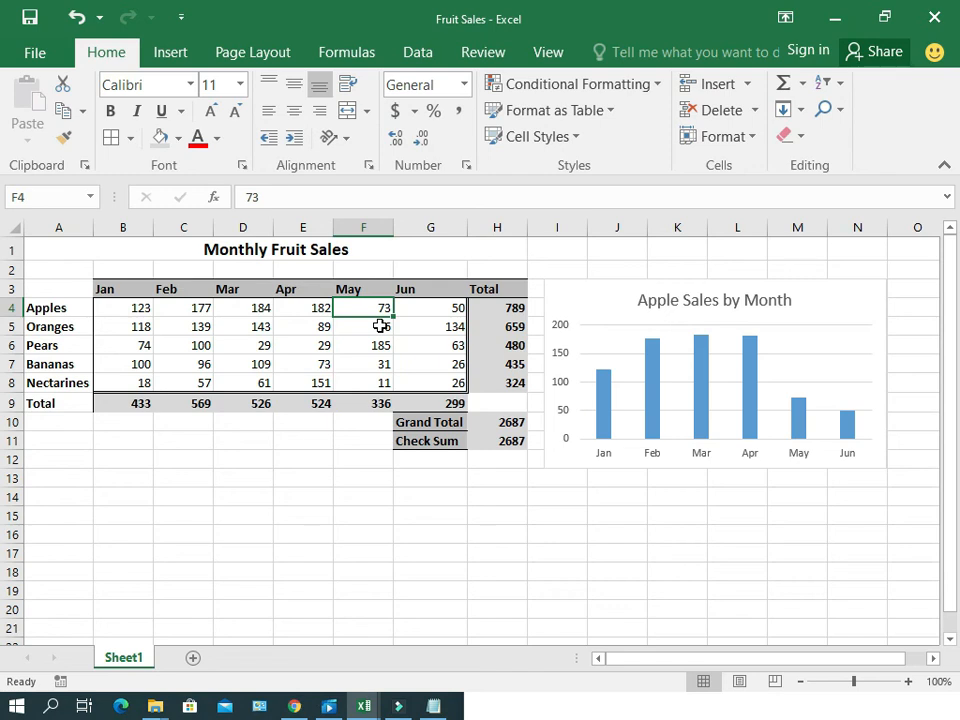
pyautogui.write('23')
pyautogui.press('Return')
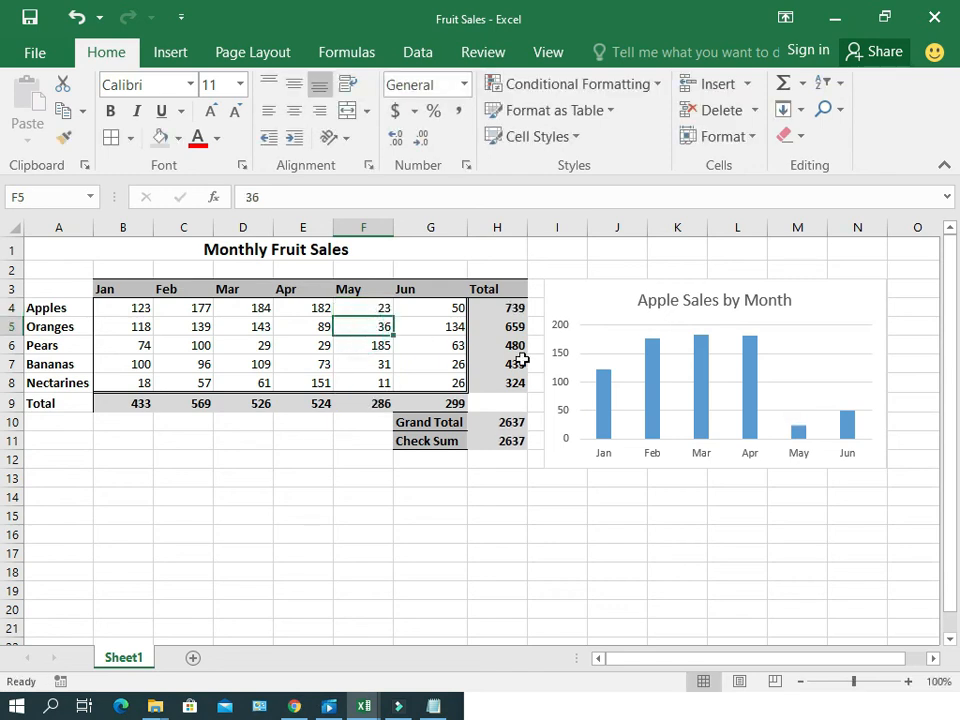
pyautogui.moveTo(797, 435)
pyautogui.click(603, 301)
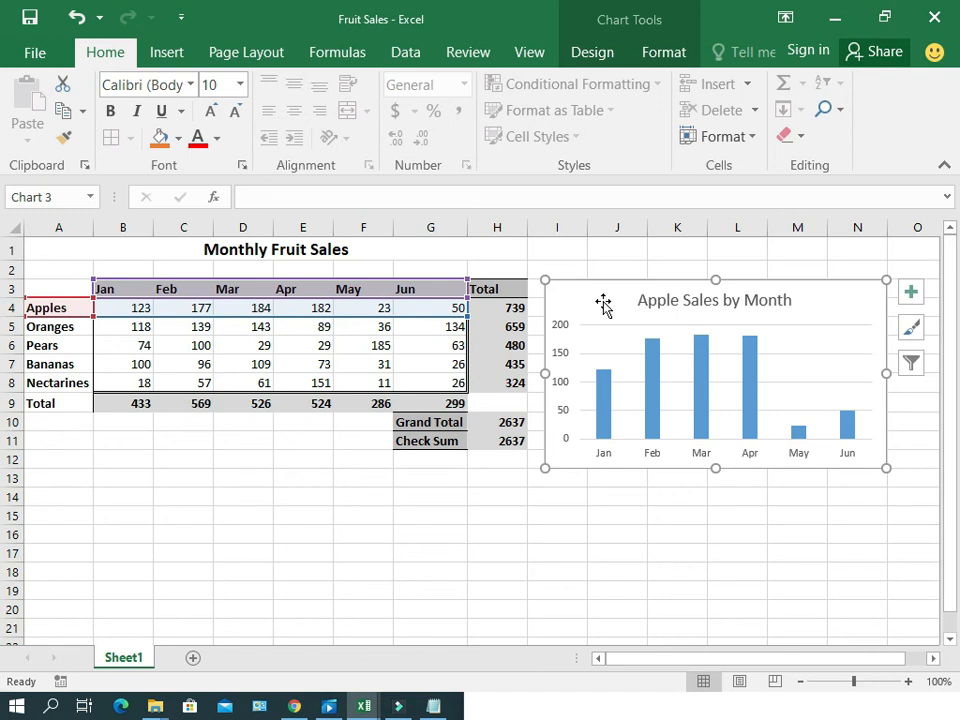
# Step: Insert a 3-D pie chart of the fruit names and January figures in A3:B8
pyautogui.click(64, 287)
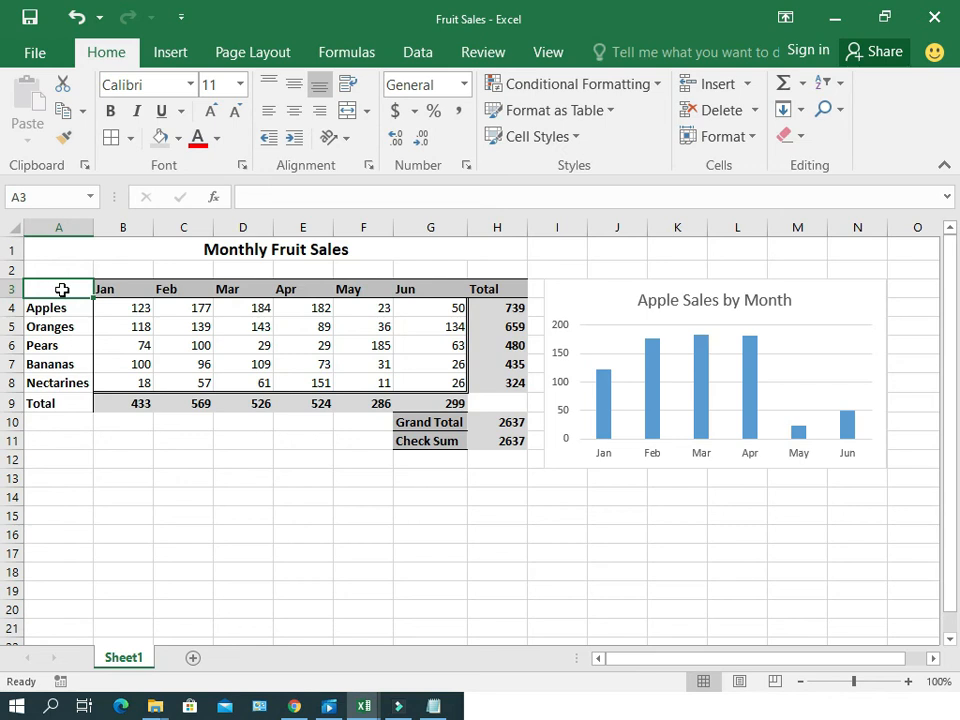
pyautogui.moveTo(59, 288); pyautogui.dragTo(122, 375)
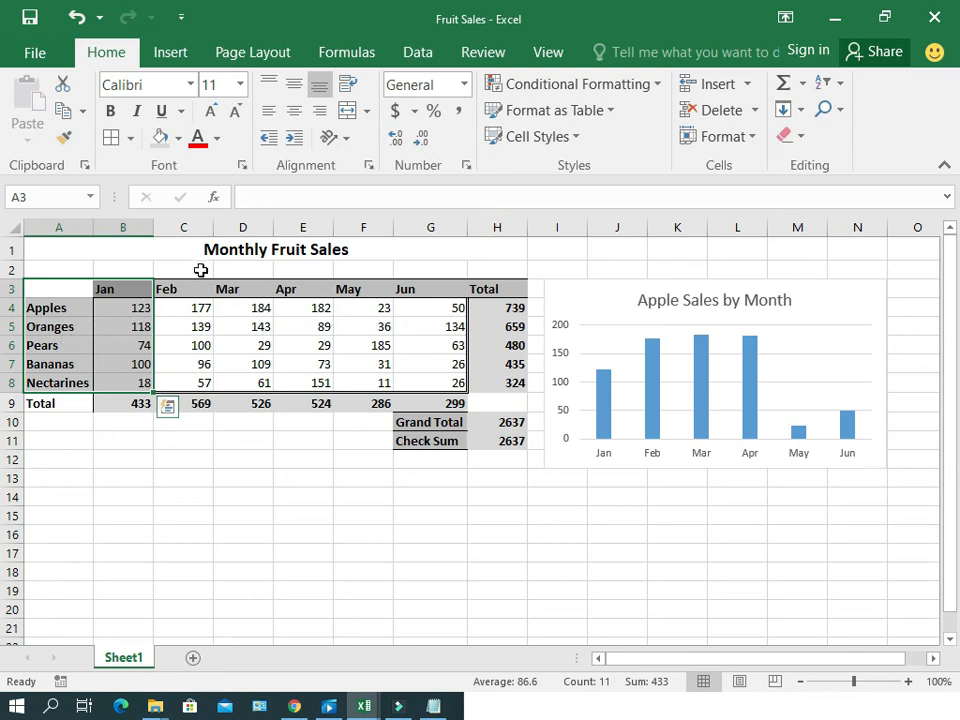
pyautogui.click(170, 60)
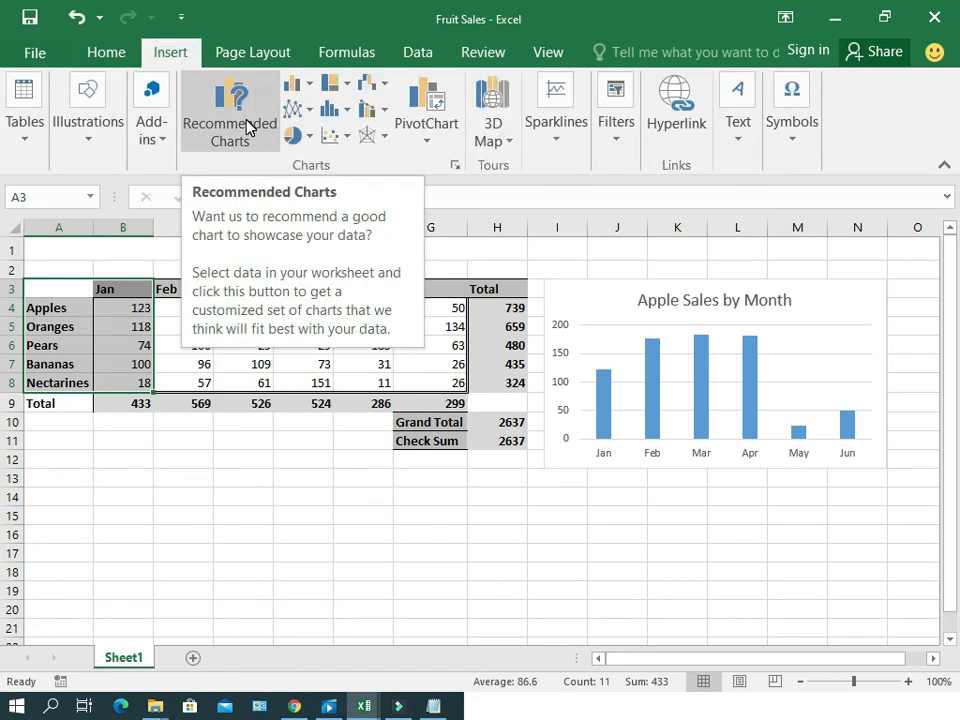
pyautogui.click(311, 141)
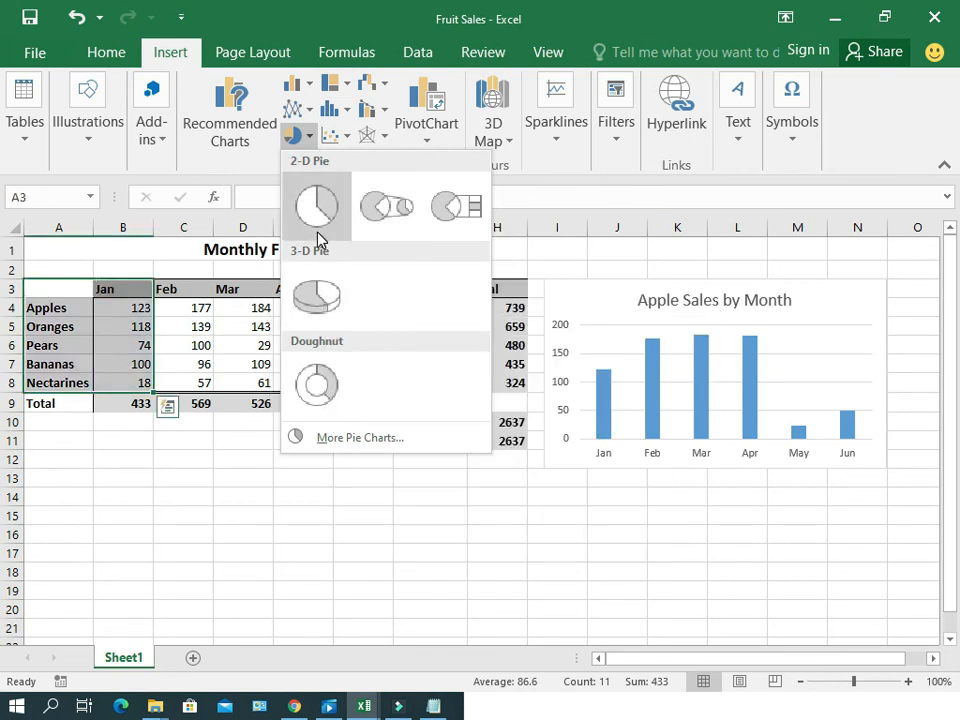
pyautogui.click(320, 307)
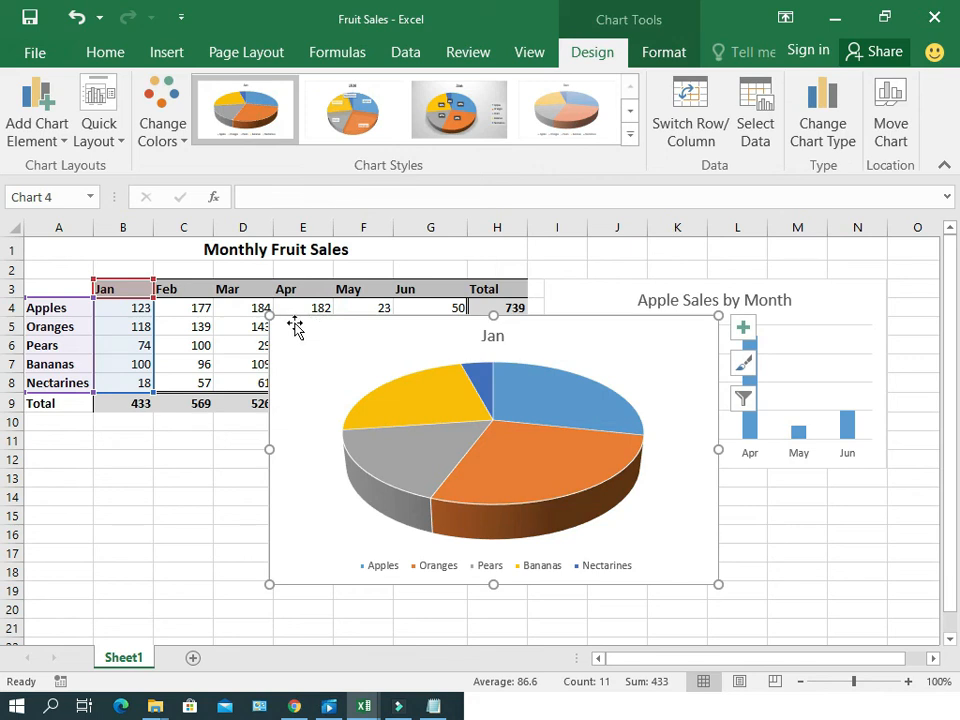
# Step: Shrink the January pie chart and place it directly beneath the Apple Sales by Month chart, from row 13
pyautogui.moveTo(716, 586); pyautogui.dragTo(580, 507)
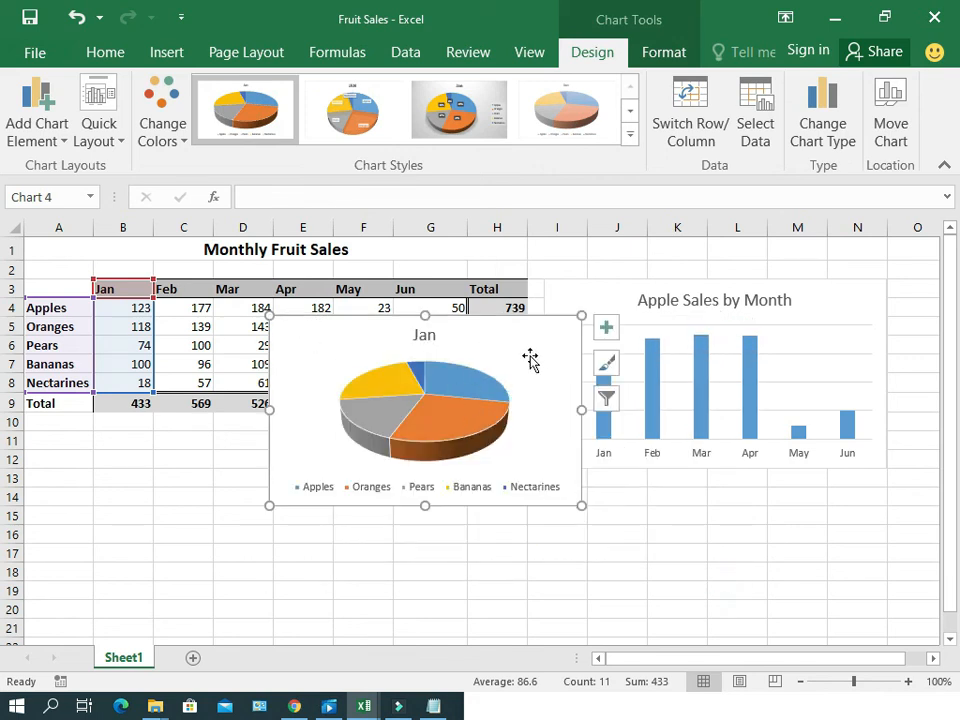
pyautogui.moveTo(529, 360); pyautogui.dragTo(842, 513)
pyautogui.moveTo(952, 490); pyautogui.dragTo(956, 504)
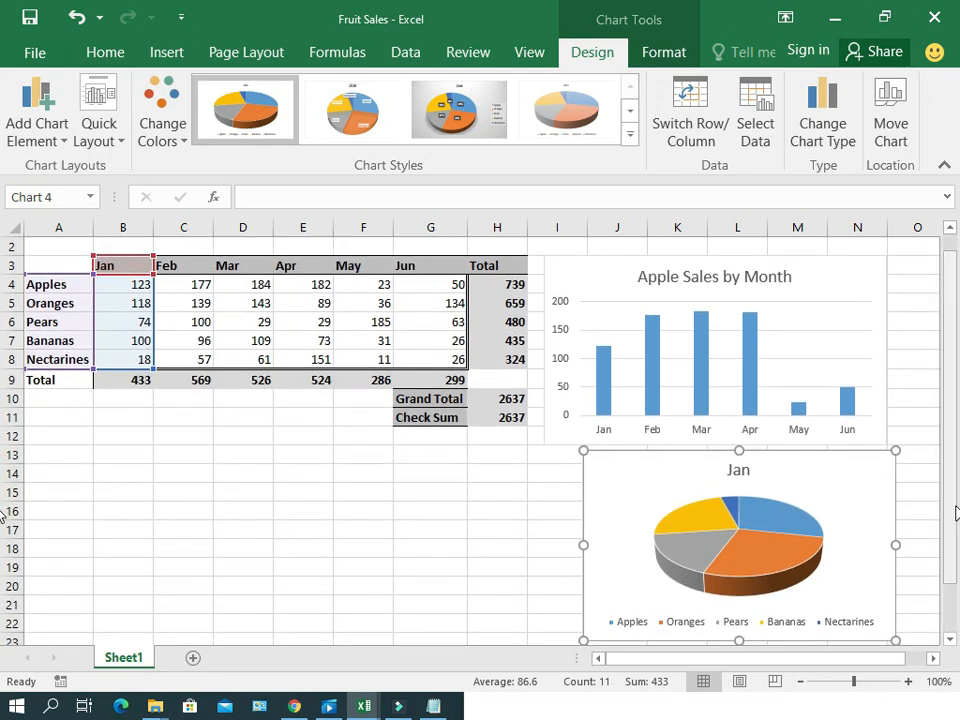
# Step: Change the pie chart's title to "January Fruit Sales"
pyautogui.doubleClick(741, 474)
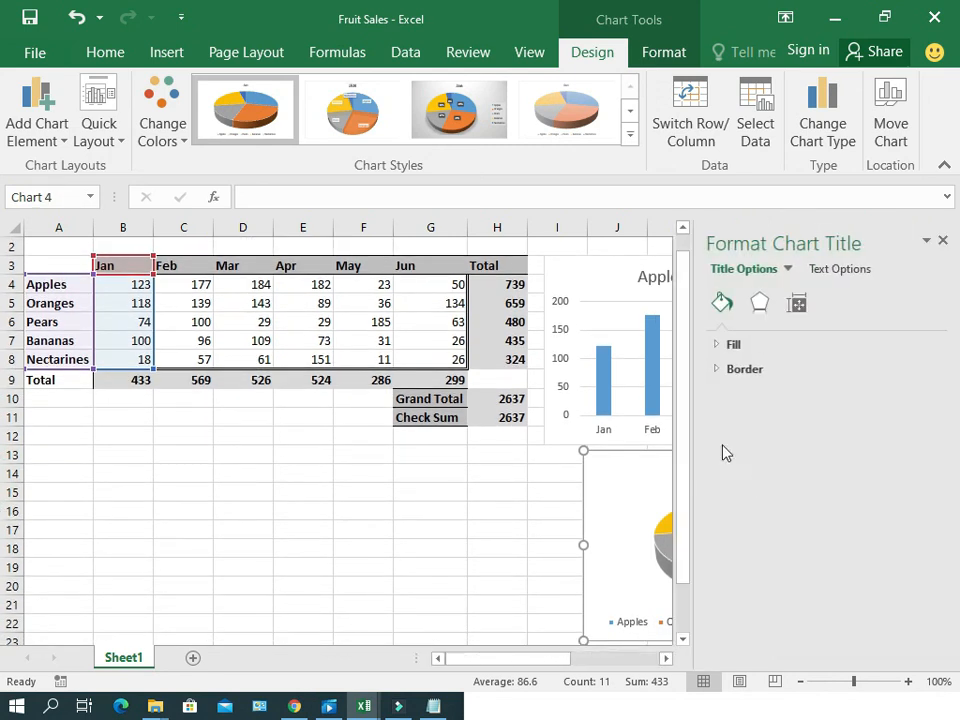
pyautogui.click(942, 241)
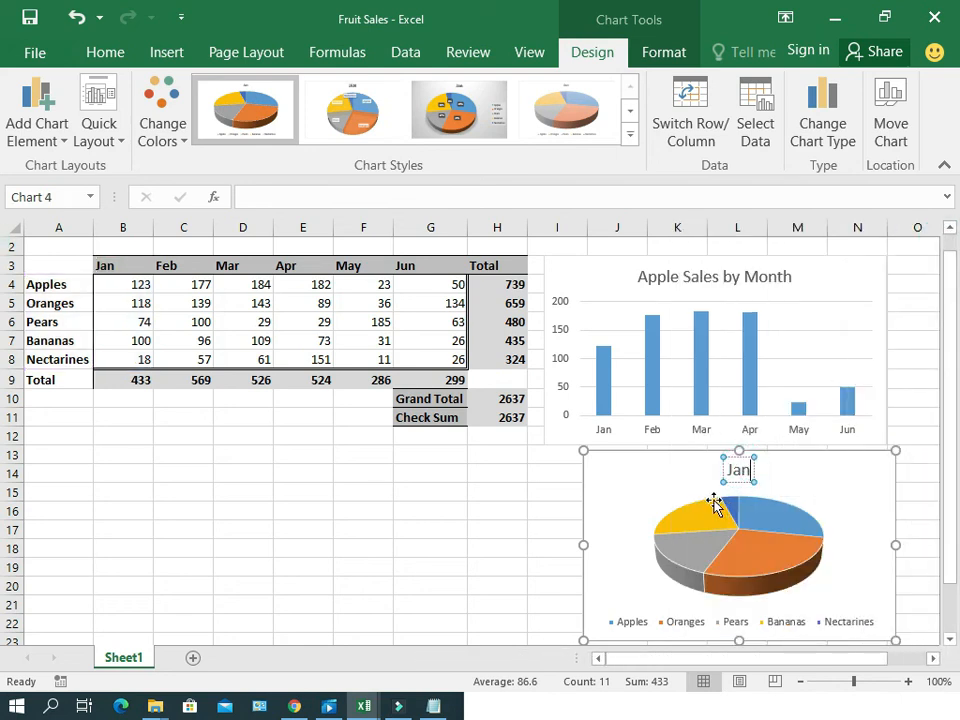
pyautogui.moveTo(714, 502)
pyautogui.write('uary')
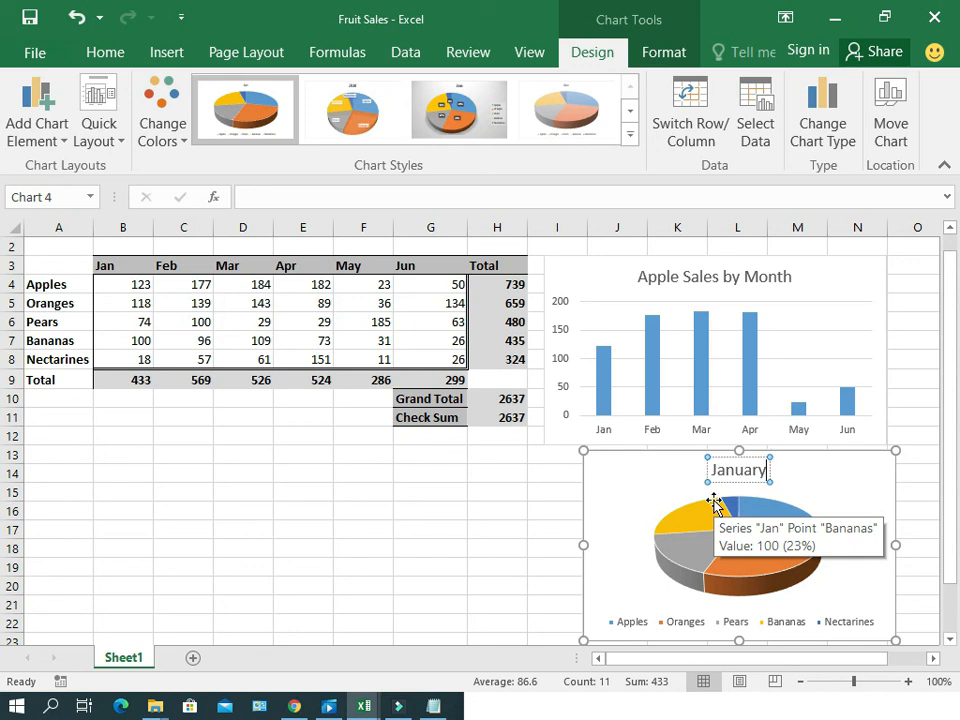
pyautogui.write(' F')
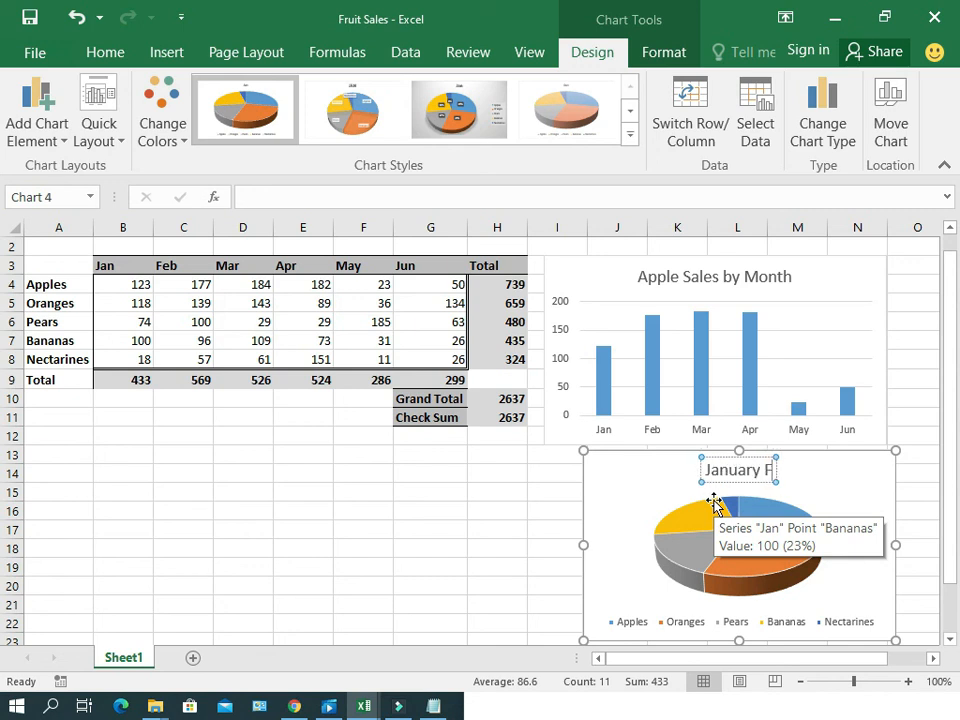
pyautogui.write('ruit Sales')
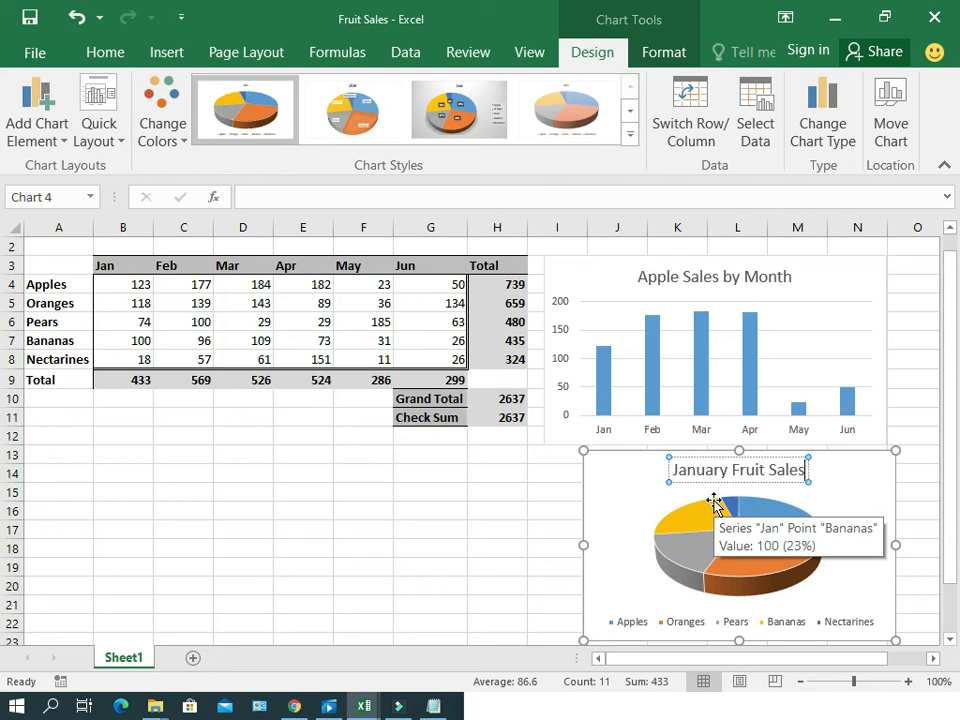
pyautogui.click(628, 516)
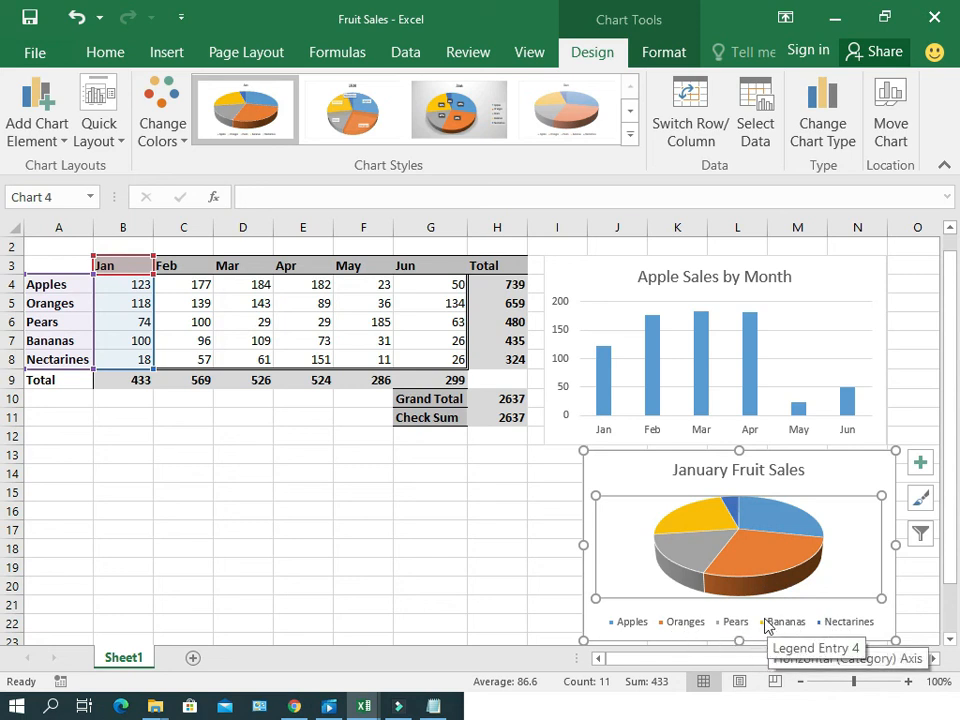
# Step: Change the January figures to 174 for Pears and 60 for Nectarines
pyautogui.moveTo(695, 521)
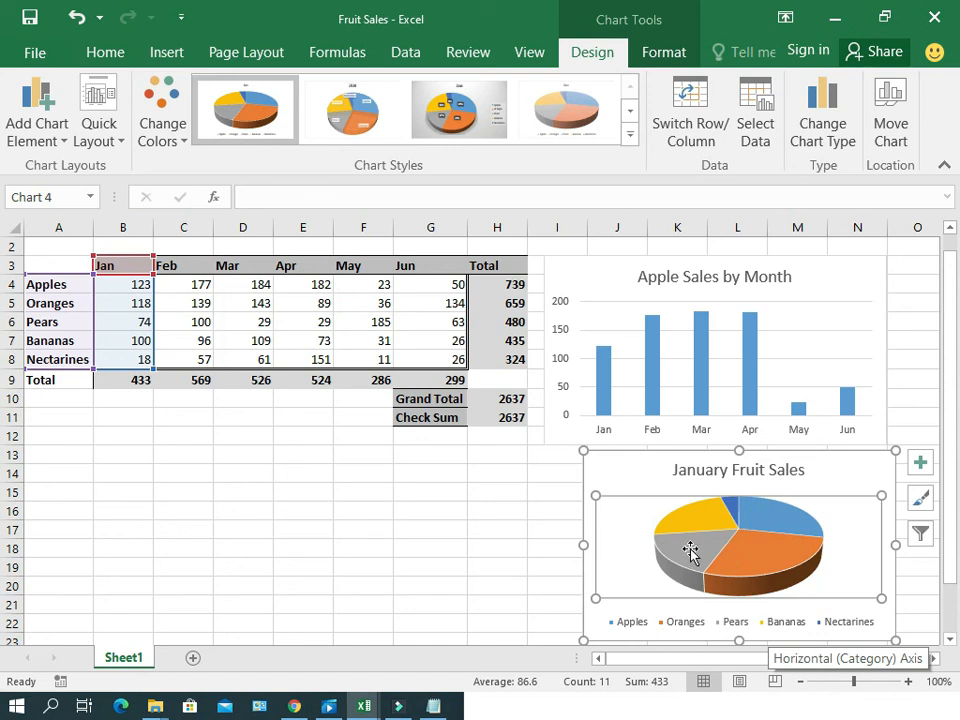
pyautogui.click(141, 322)
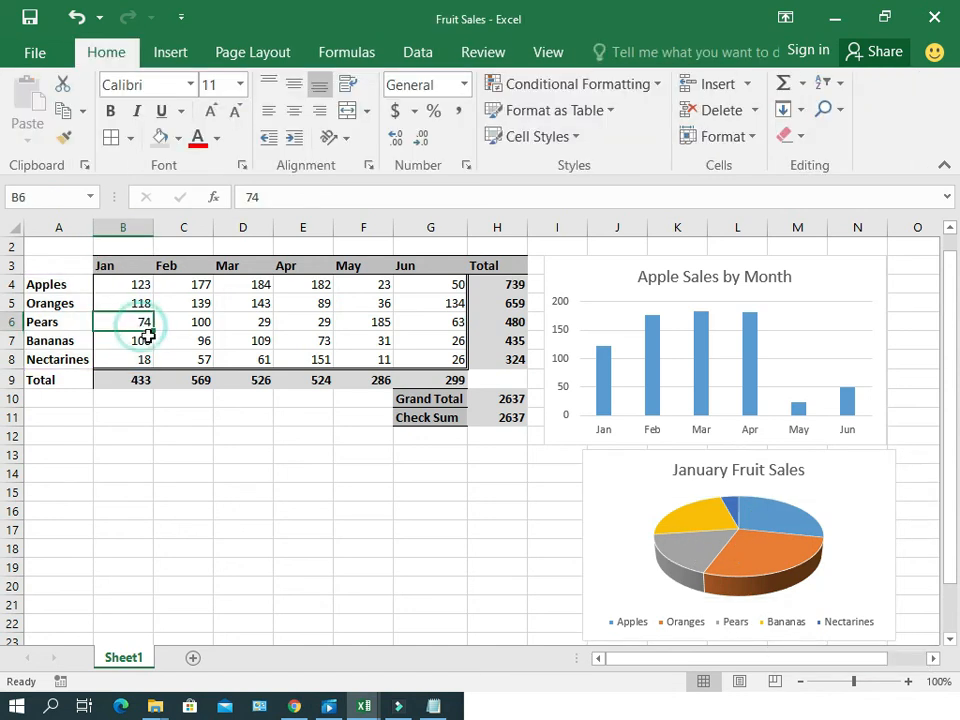
pyautogui.write('1')
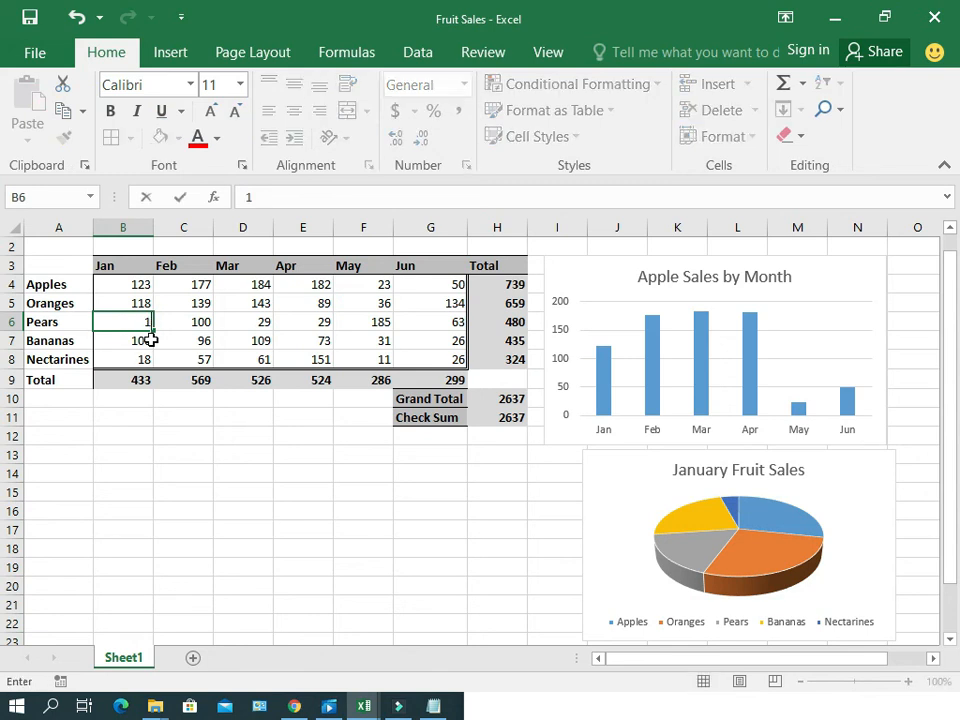
pyautogui.write('74')
pyautogui.click(135, 360)
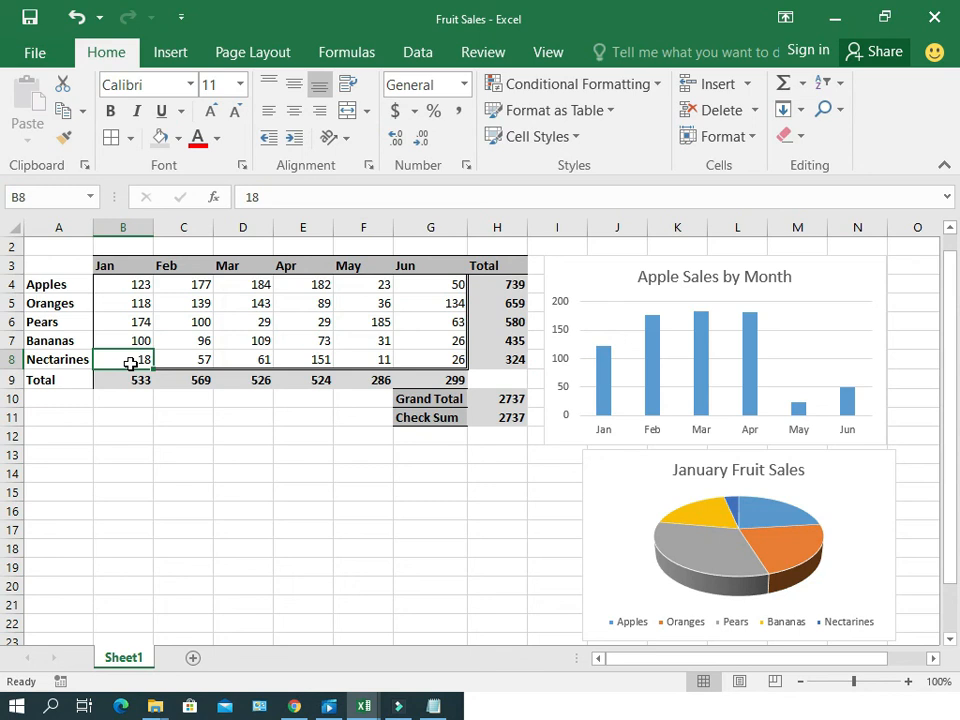
pyautogui.write('60')
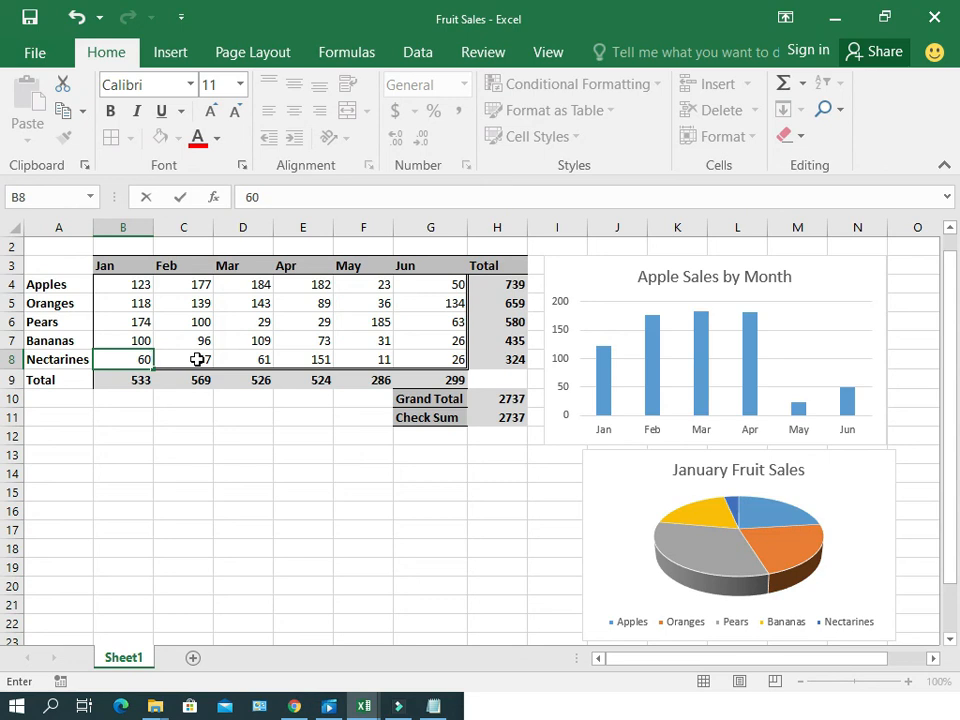
pyautogui.click(197, 359)
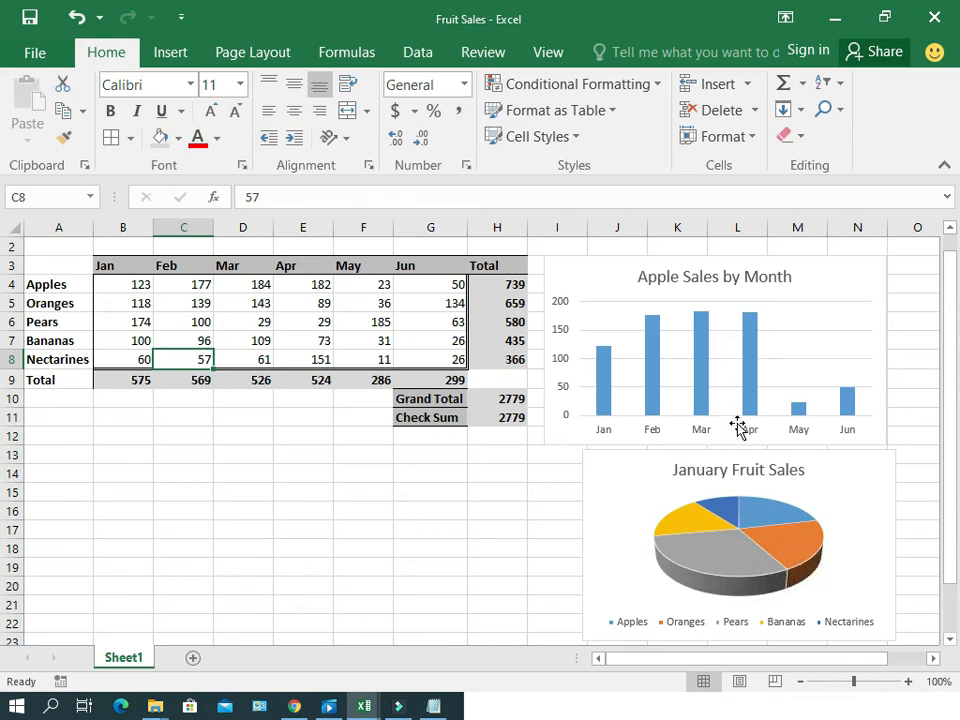
pyautogui.moveTo(797, 419)
# Step: Review the finished worksheet: the title, the sales figures in B4:G8, the Apples chart and the Grand Total formula in H10
pyautogui.scroll(1, 360, 330)
pyautogui.click(123, 246)
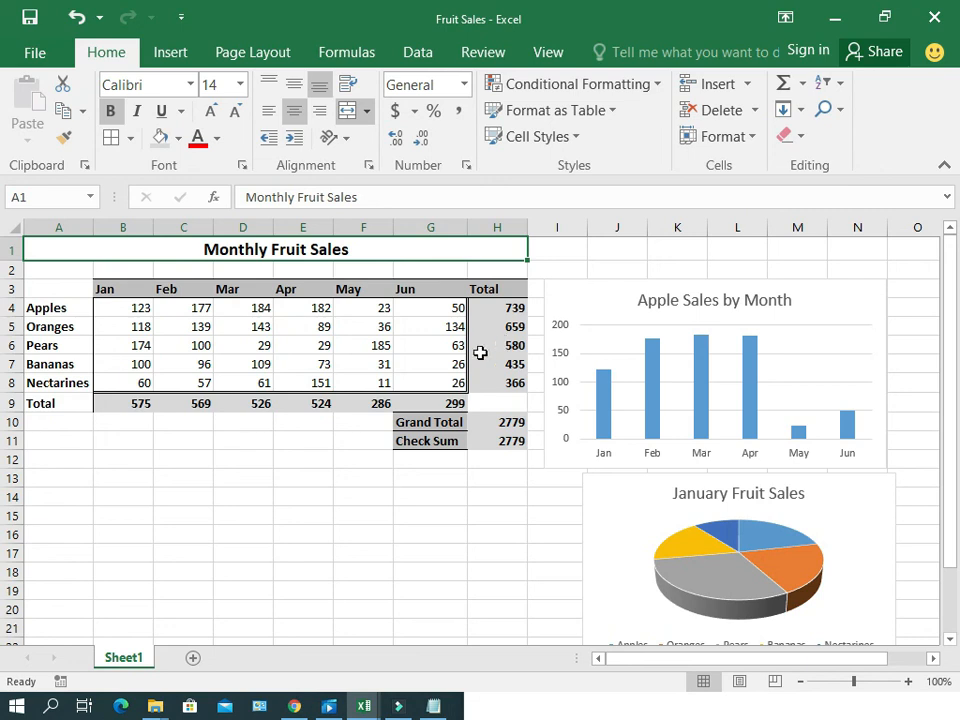
pyautogui.moveTo(144, 308); pyautogui.dragTo(422, 379)
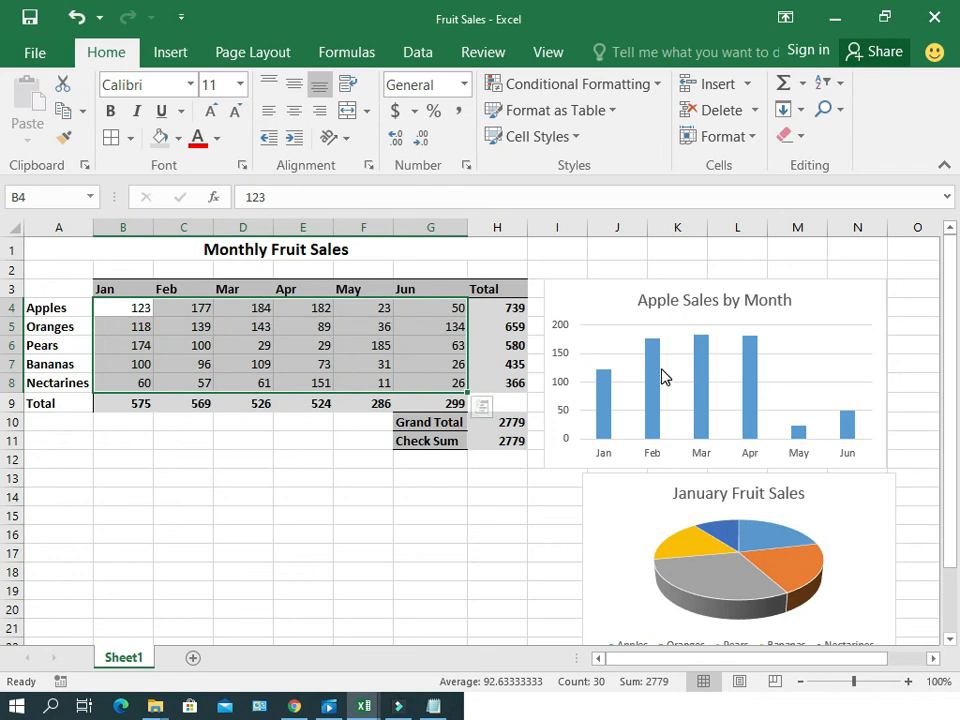
pyautogui.moveTo(750, 365)
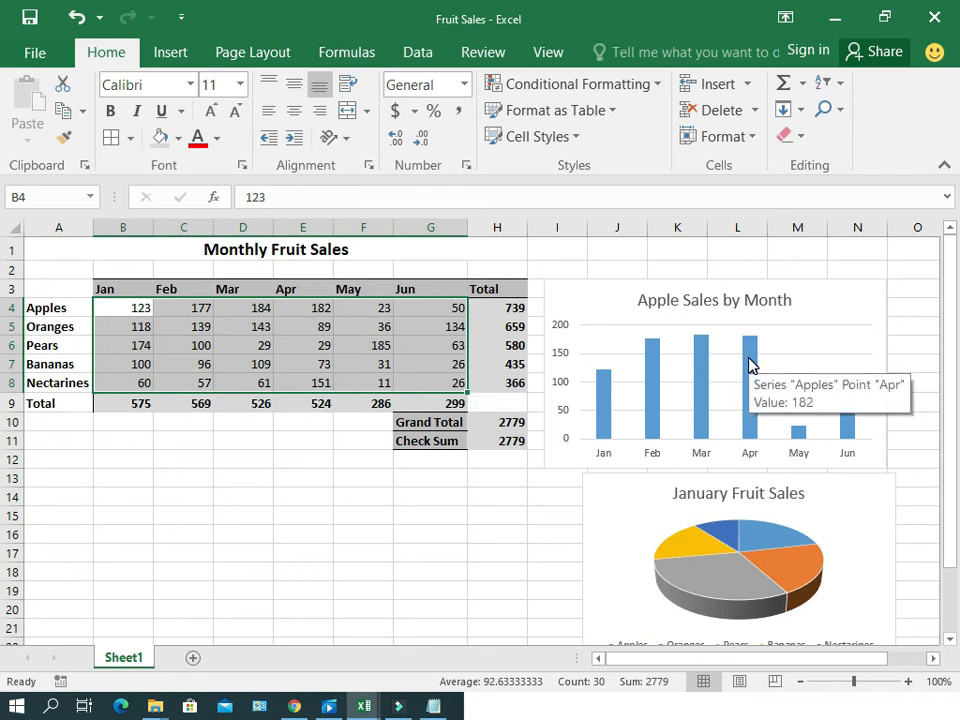
pyautogui.click(502, 424)
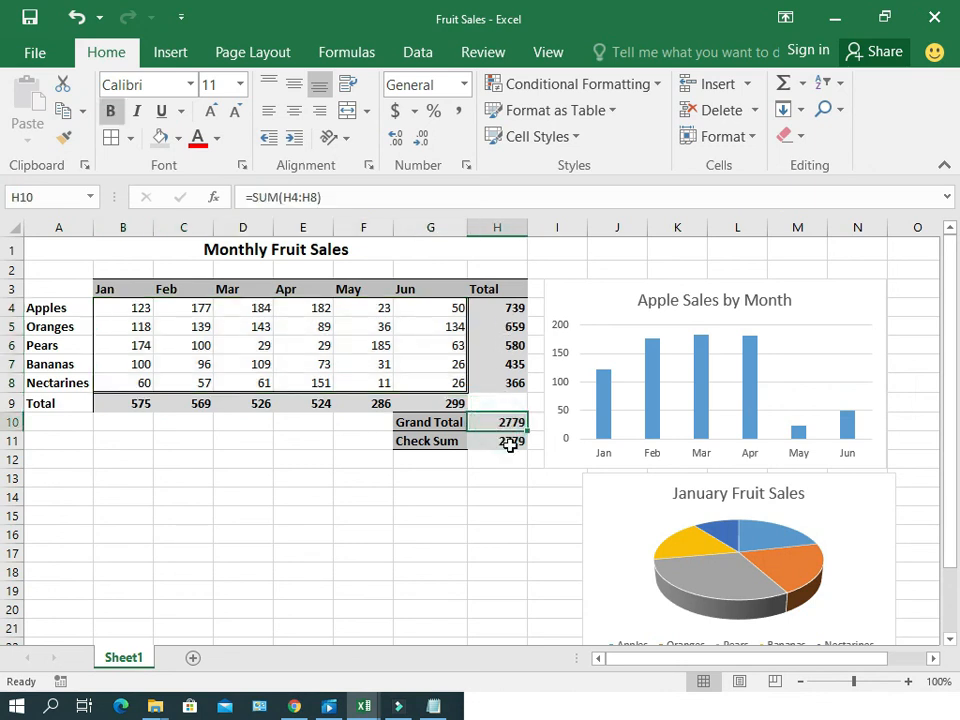